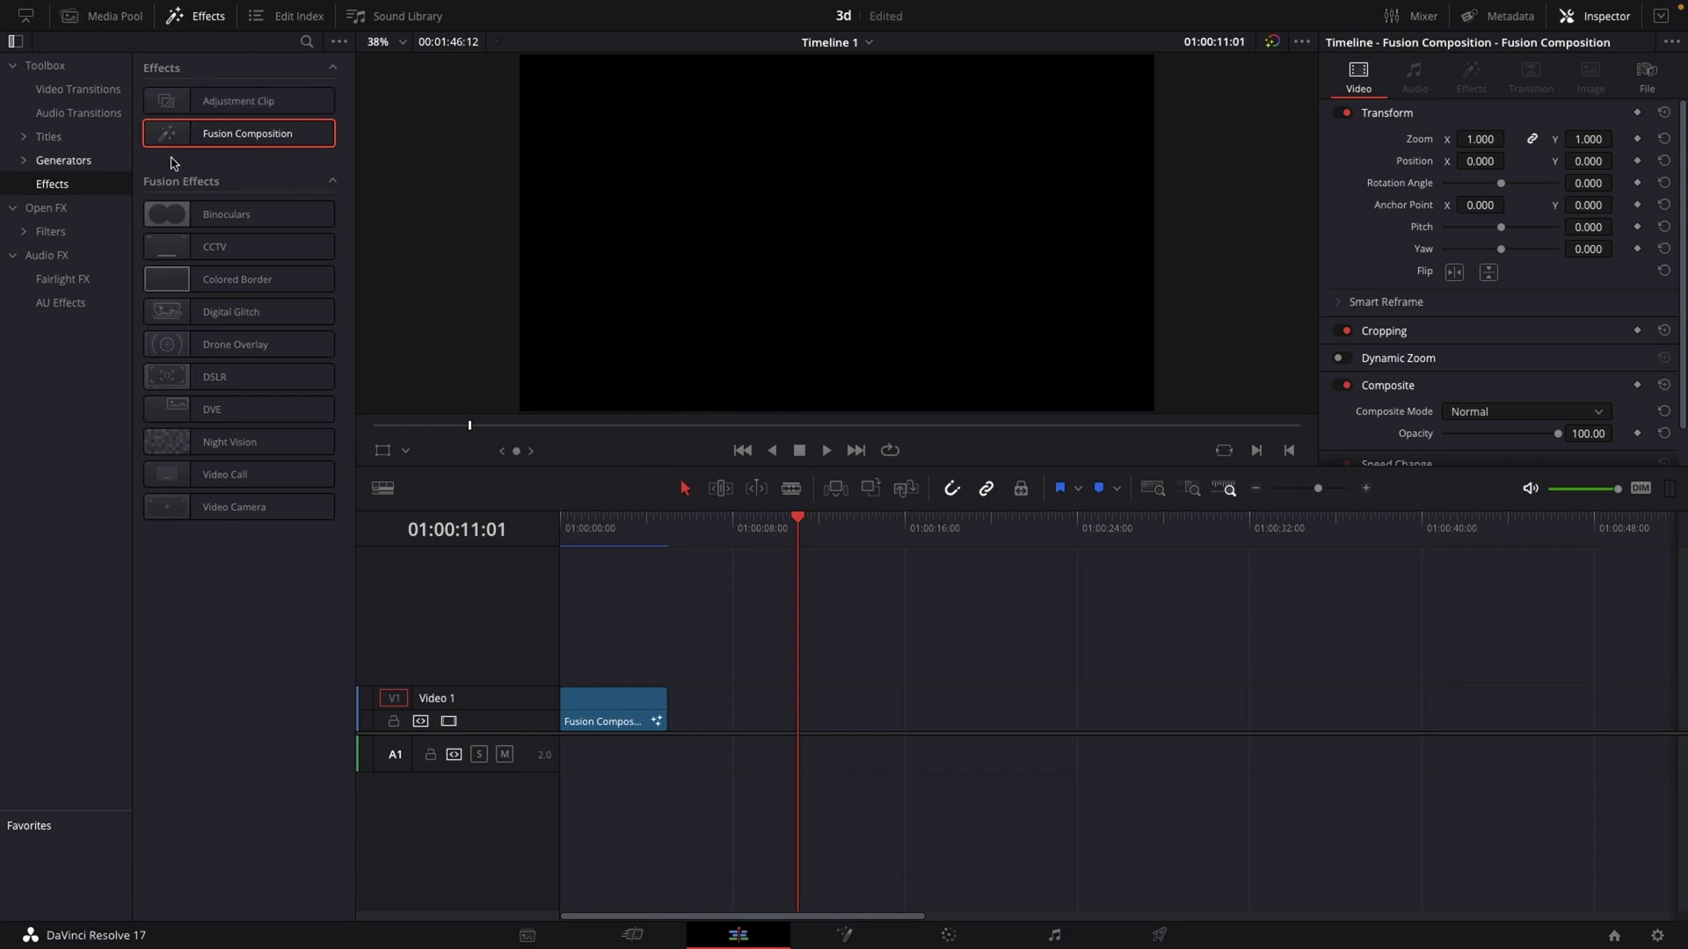
- Place a second Fusion Composition clip on Video 1 after the first and select it
left_click_drag(237, 138, 785, 711)
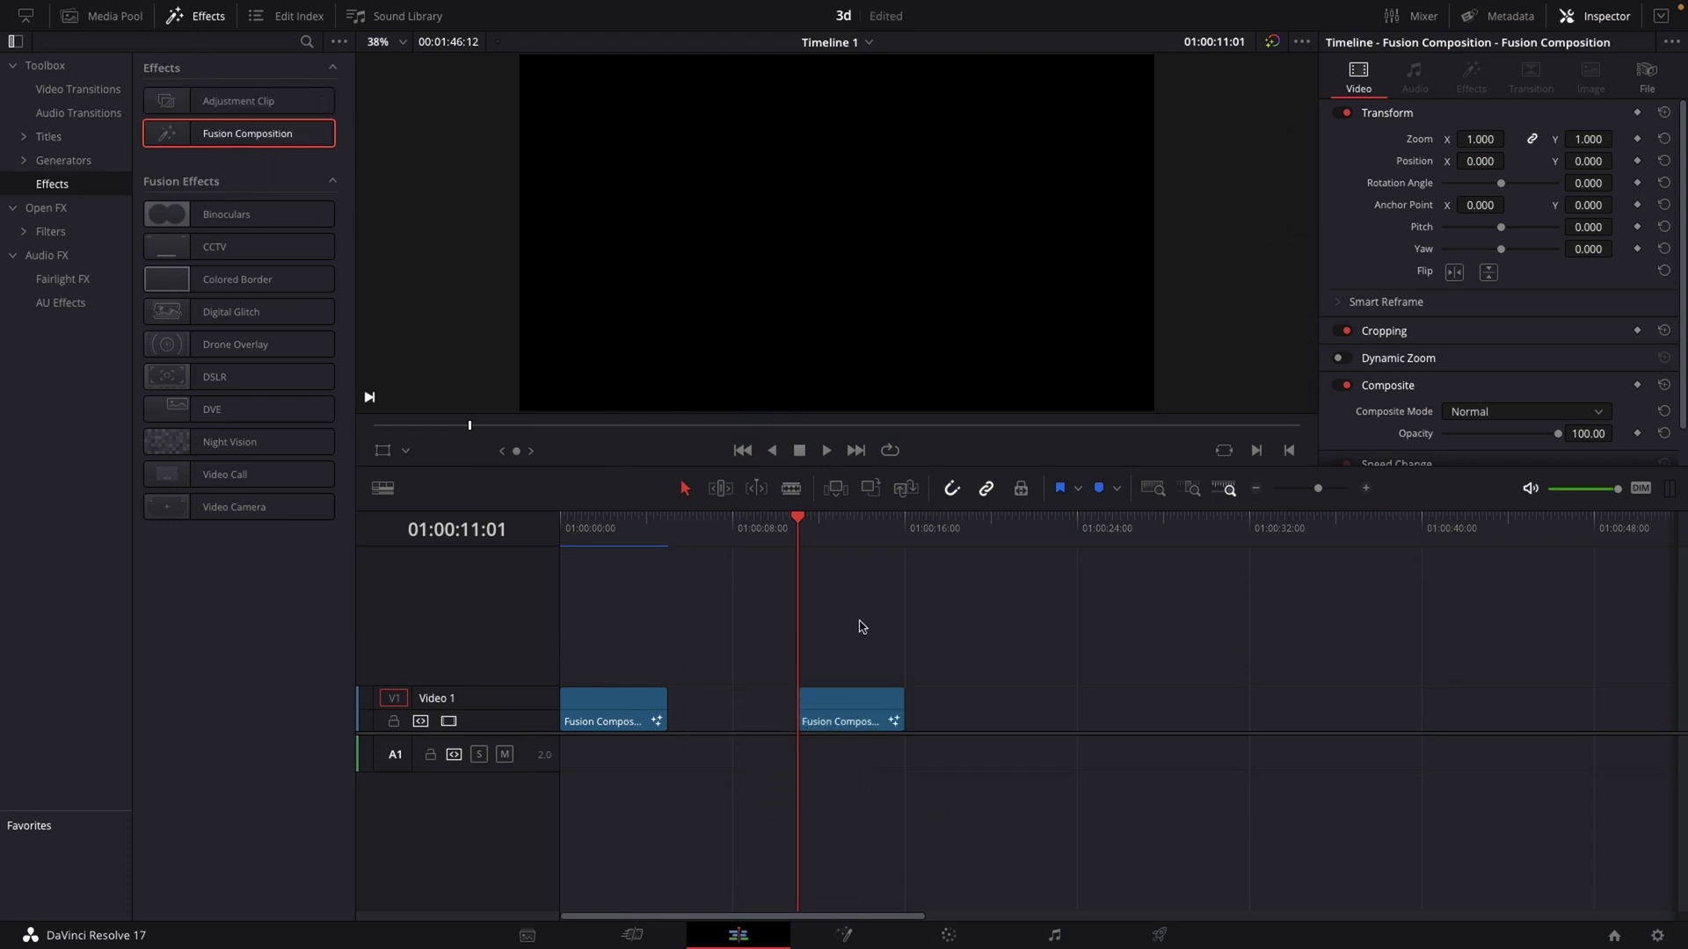
left_click(844, 538)
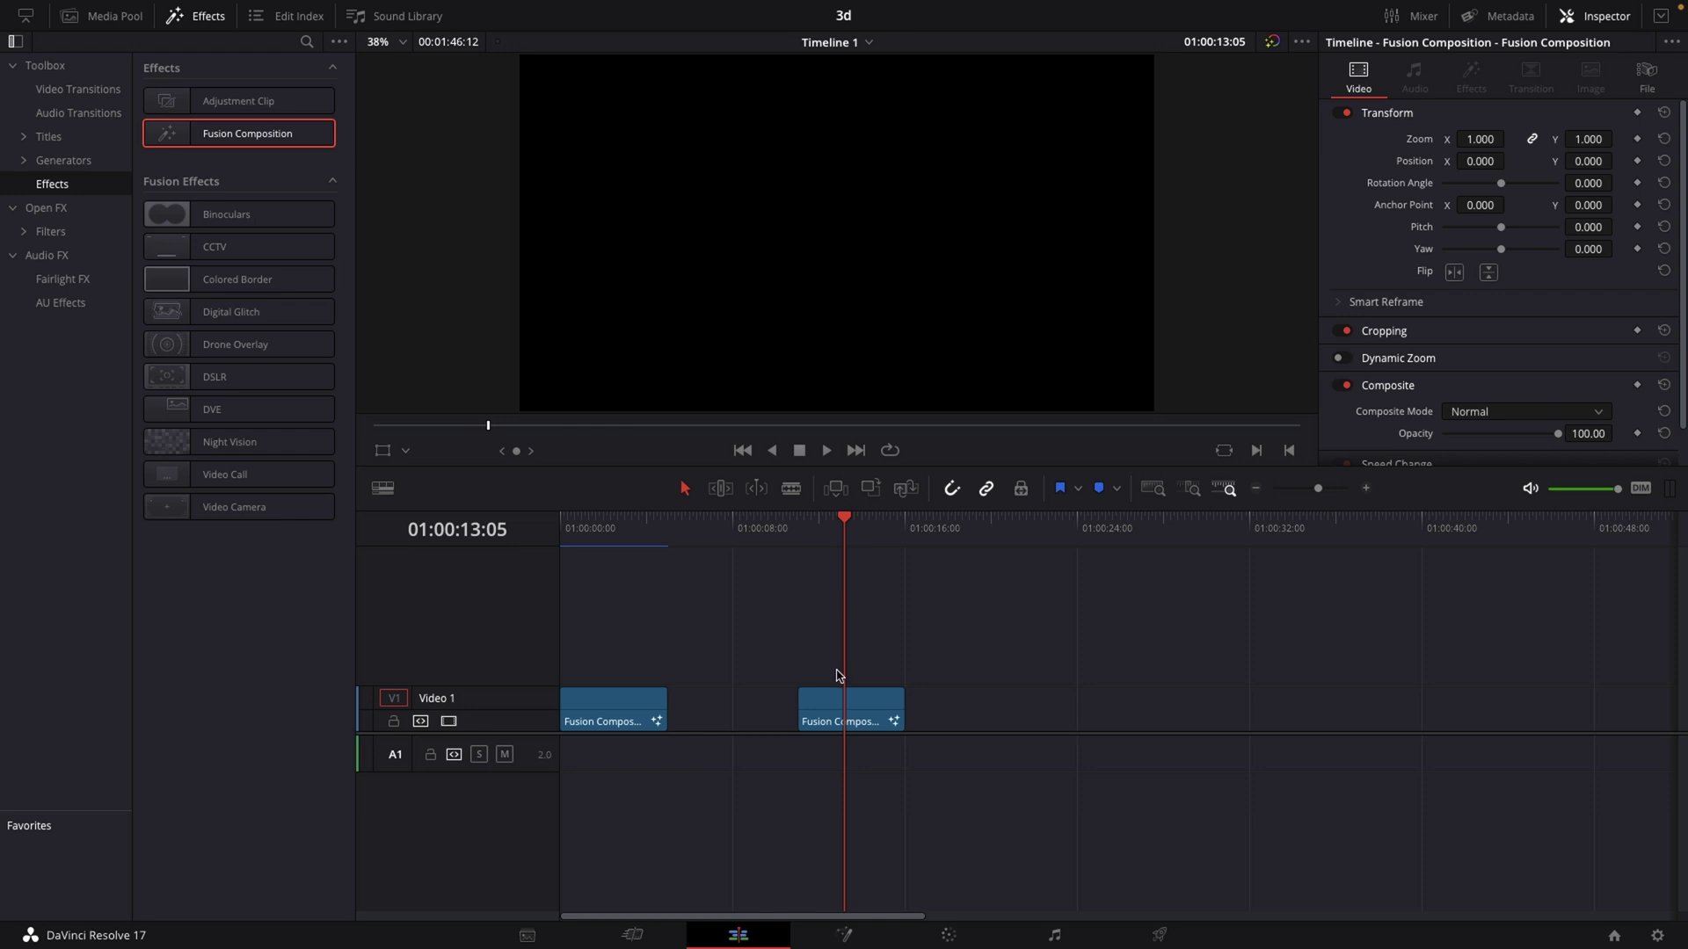
left_click(844, 708)
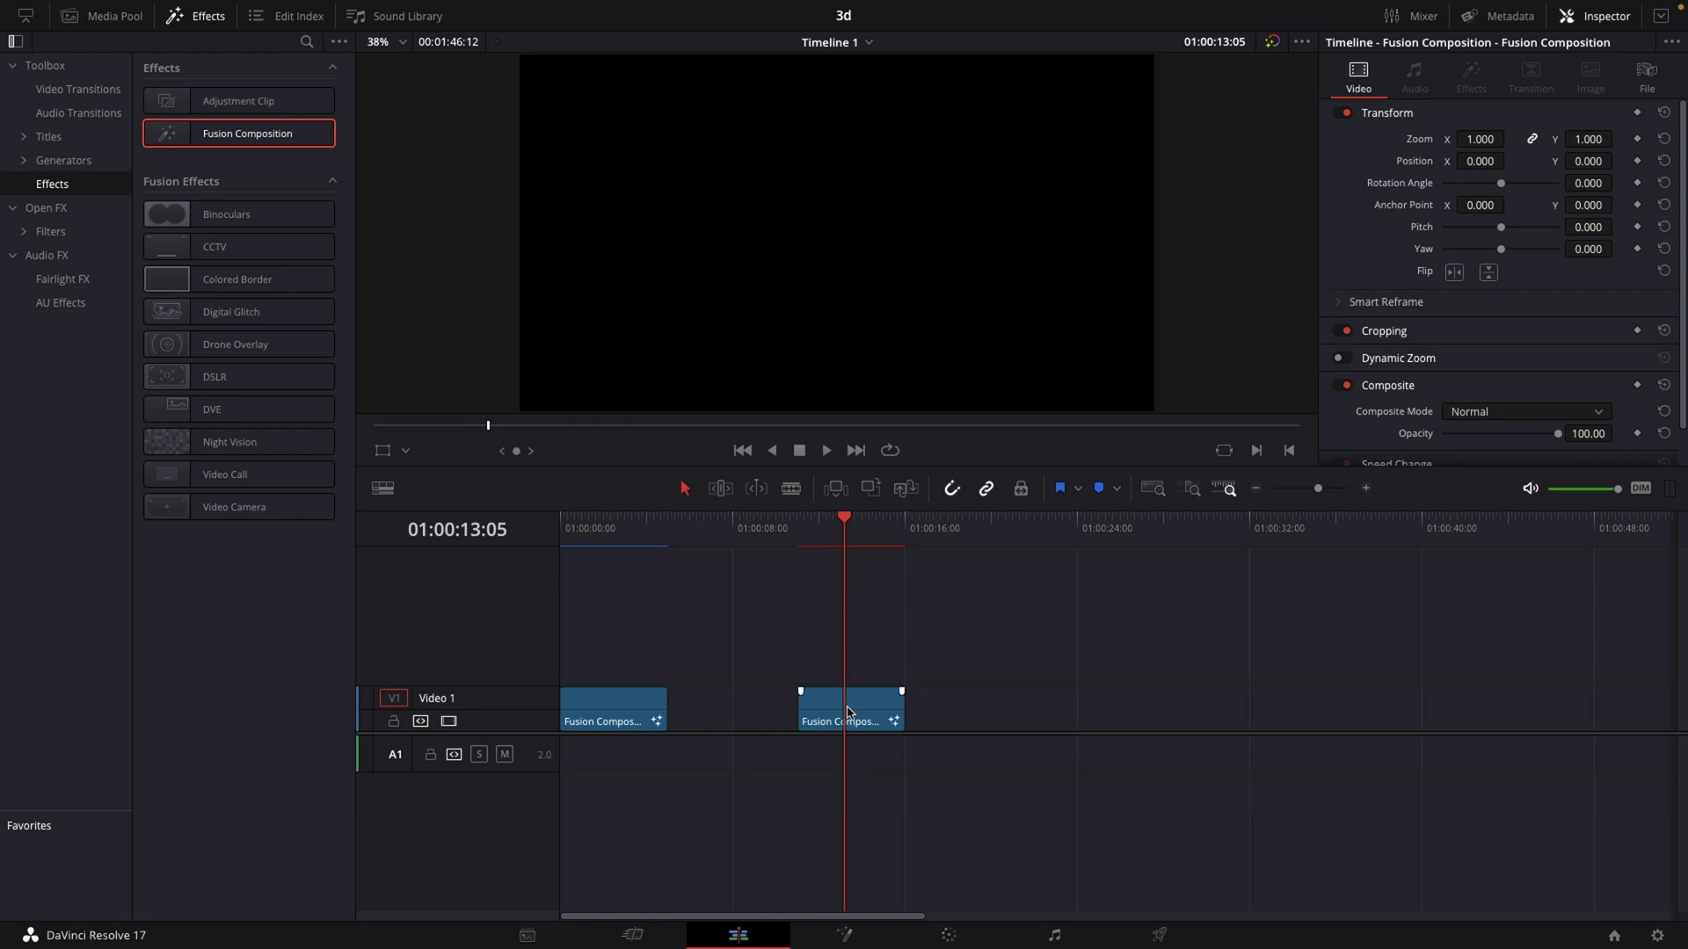
- Open the clip in Fusion, shift MediaOut1 right and add a Background node
left_click(845, 937)
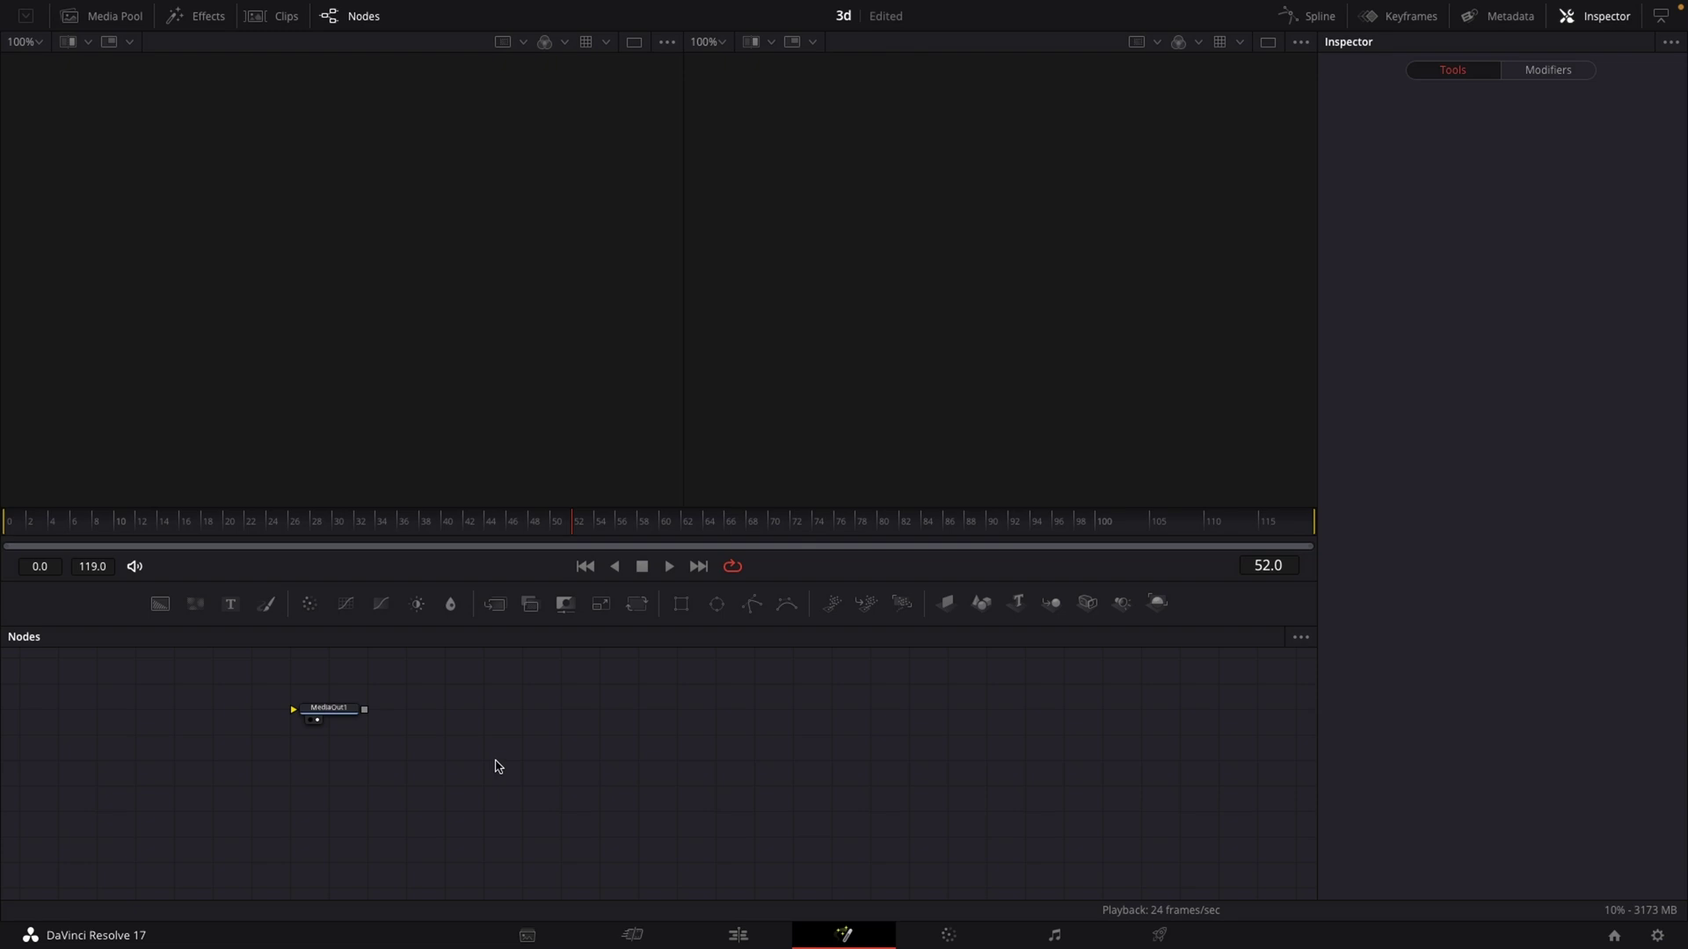
left_click_drag(329, 709, 994, 787)
left_click_drag(160, 604, 959, 790)
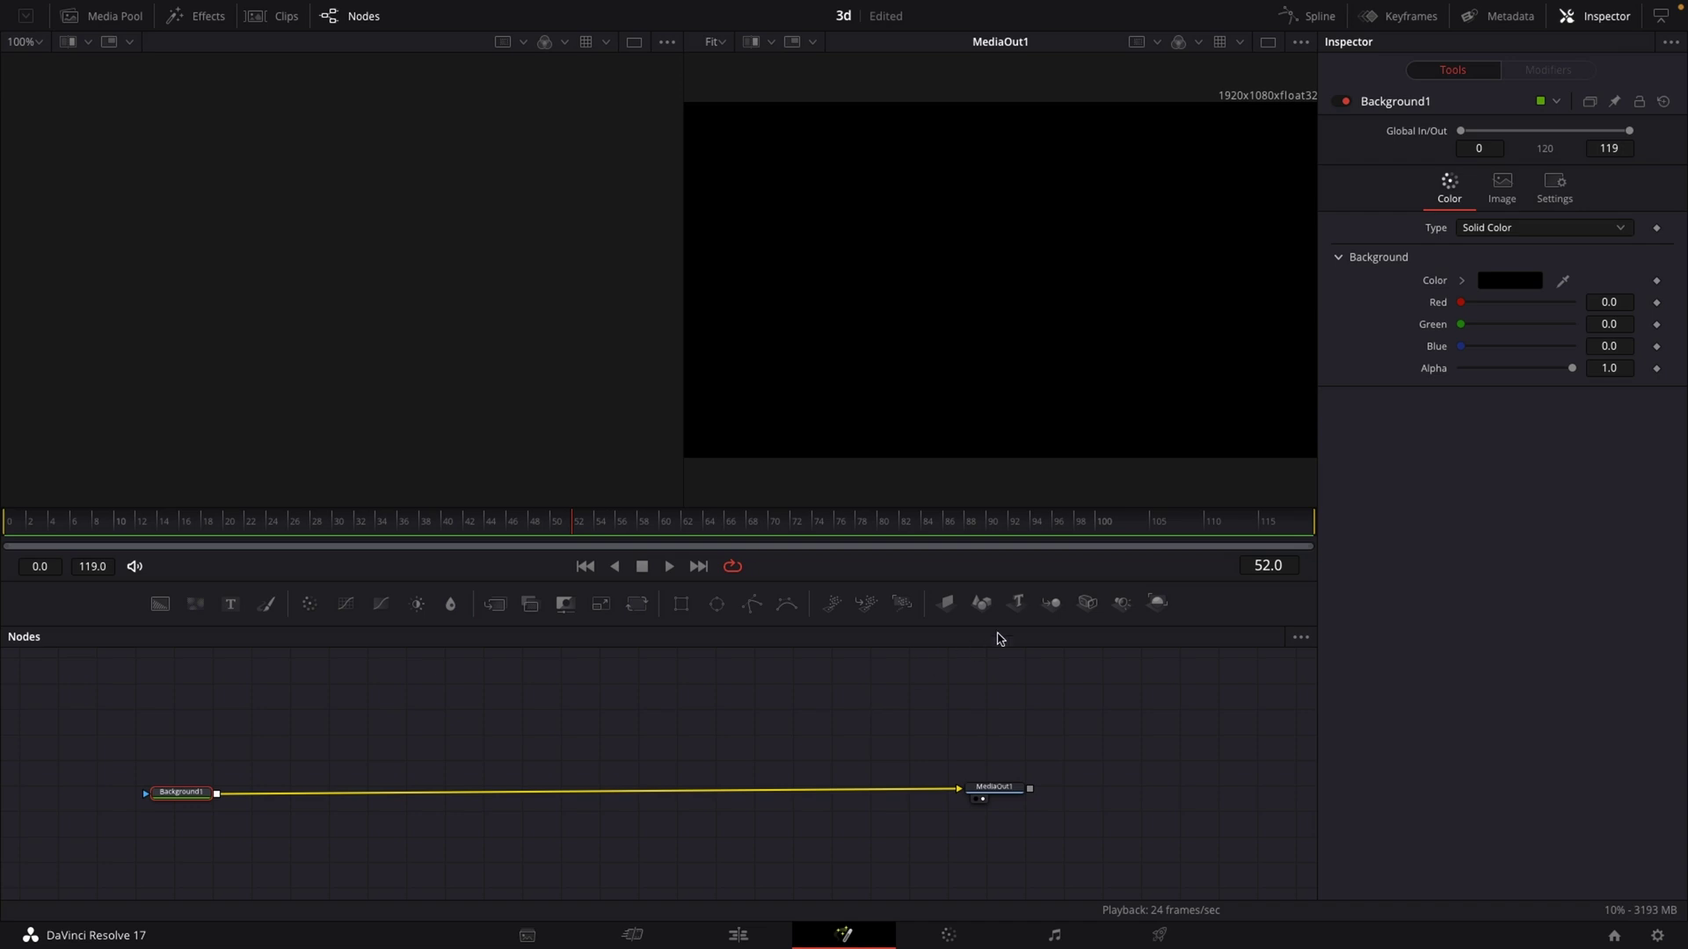
- Add a Text3D node followed by Merge3D and Renderer3D nodes
left_click_drag(1017, 603, 422, 694)
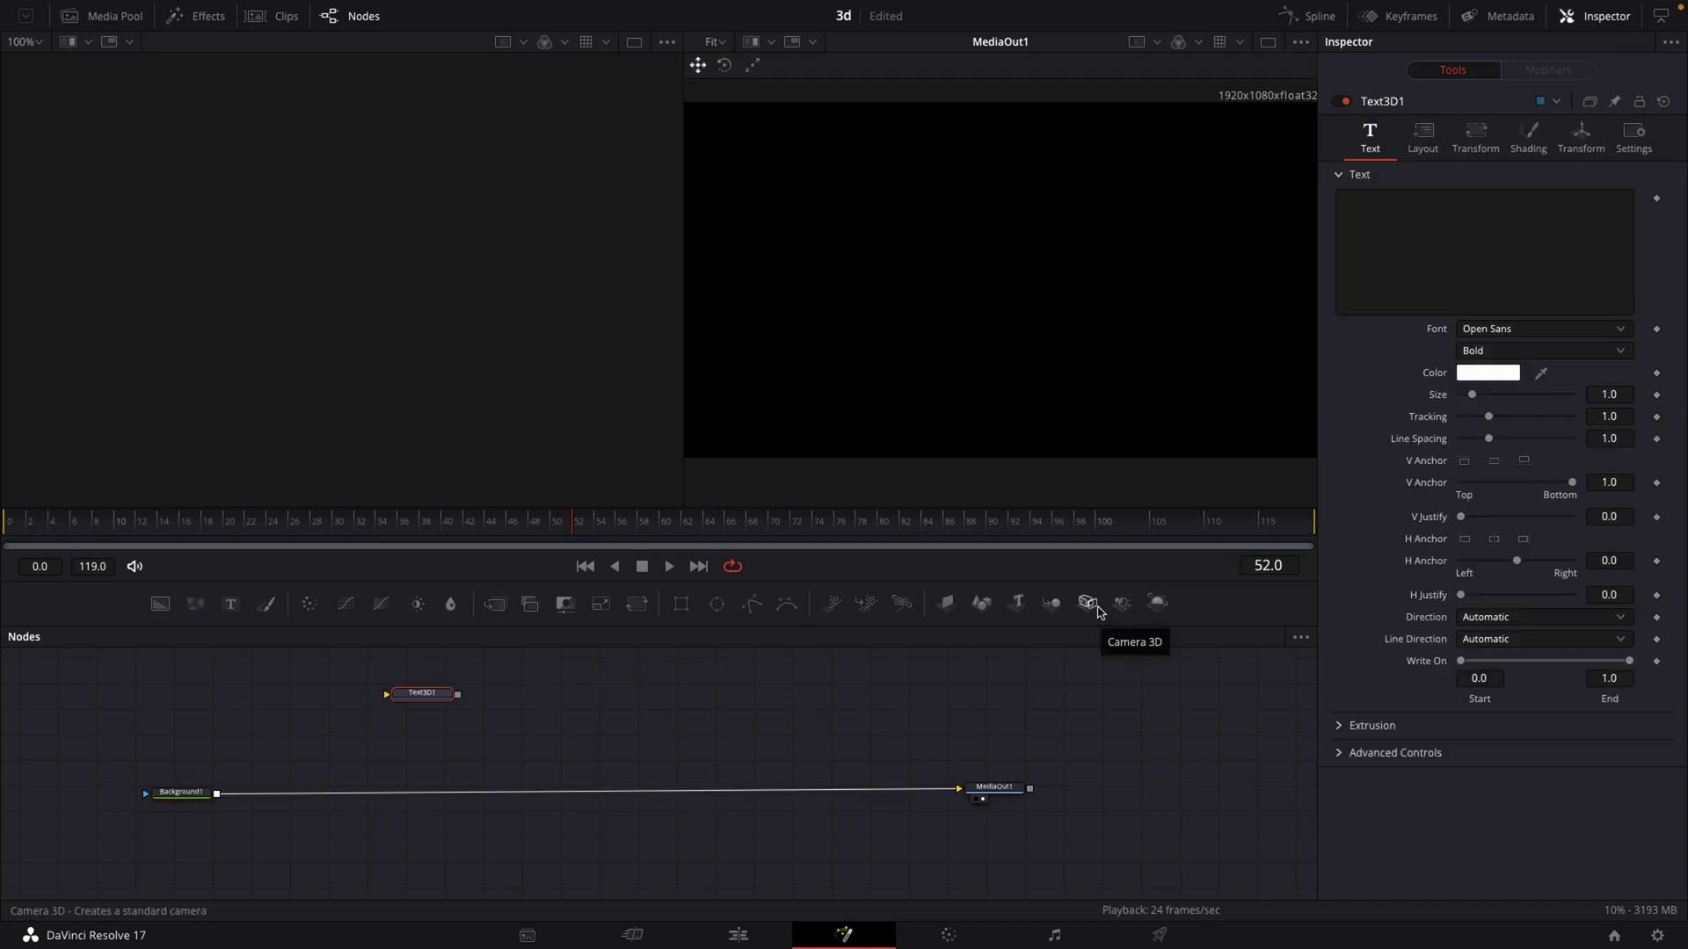
left_click(1053, 605)
left_click(1157, 603)
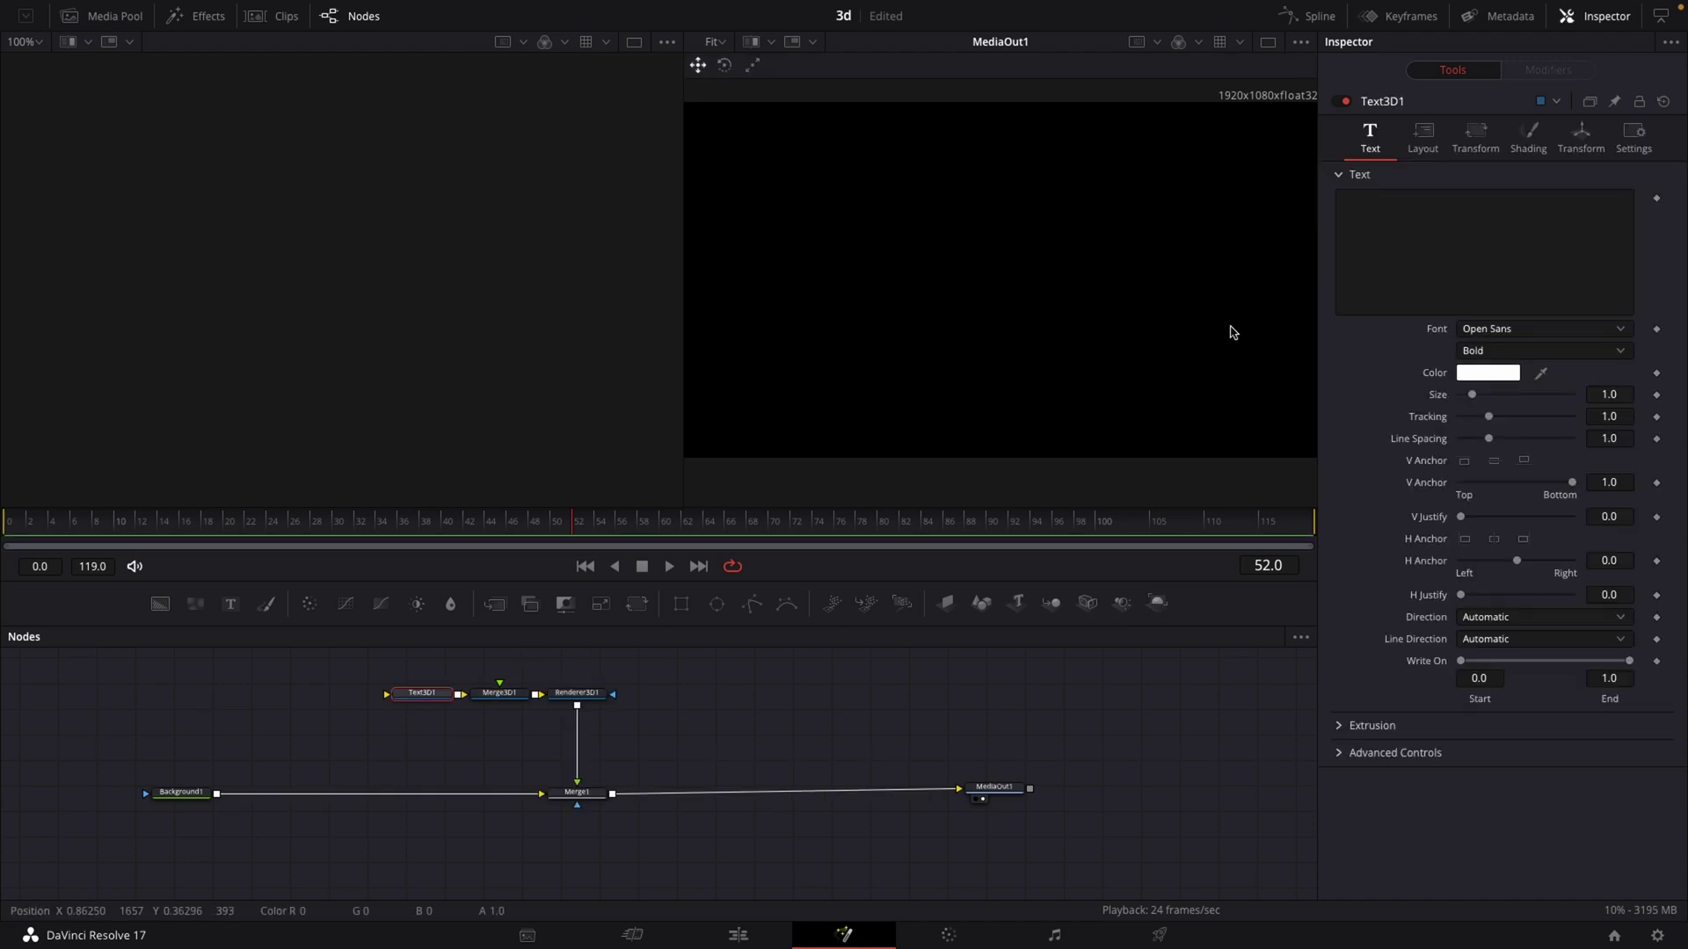
left_click(1394, 230)
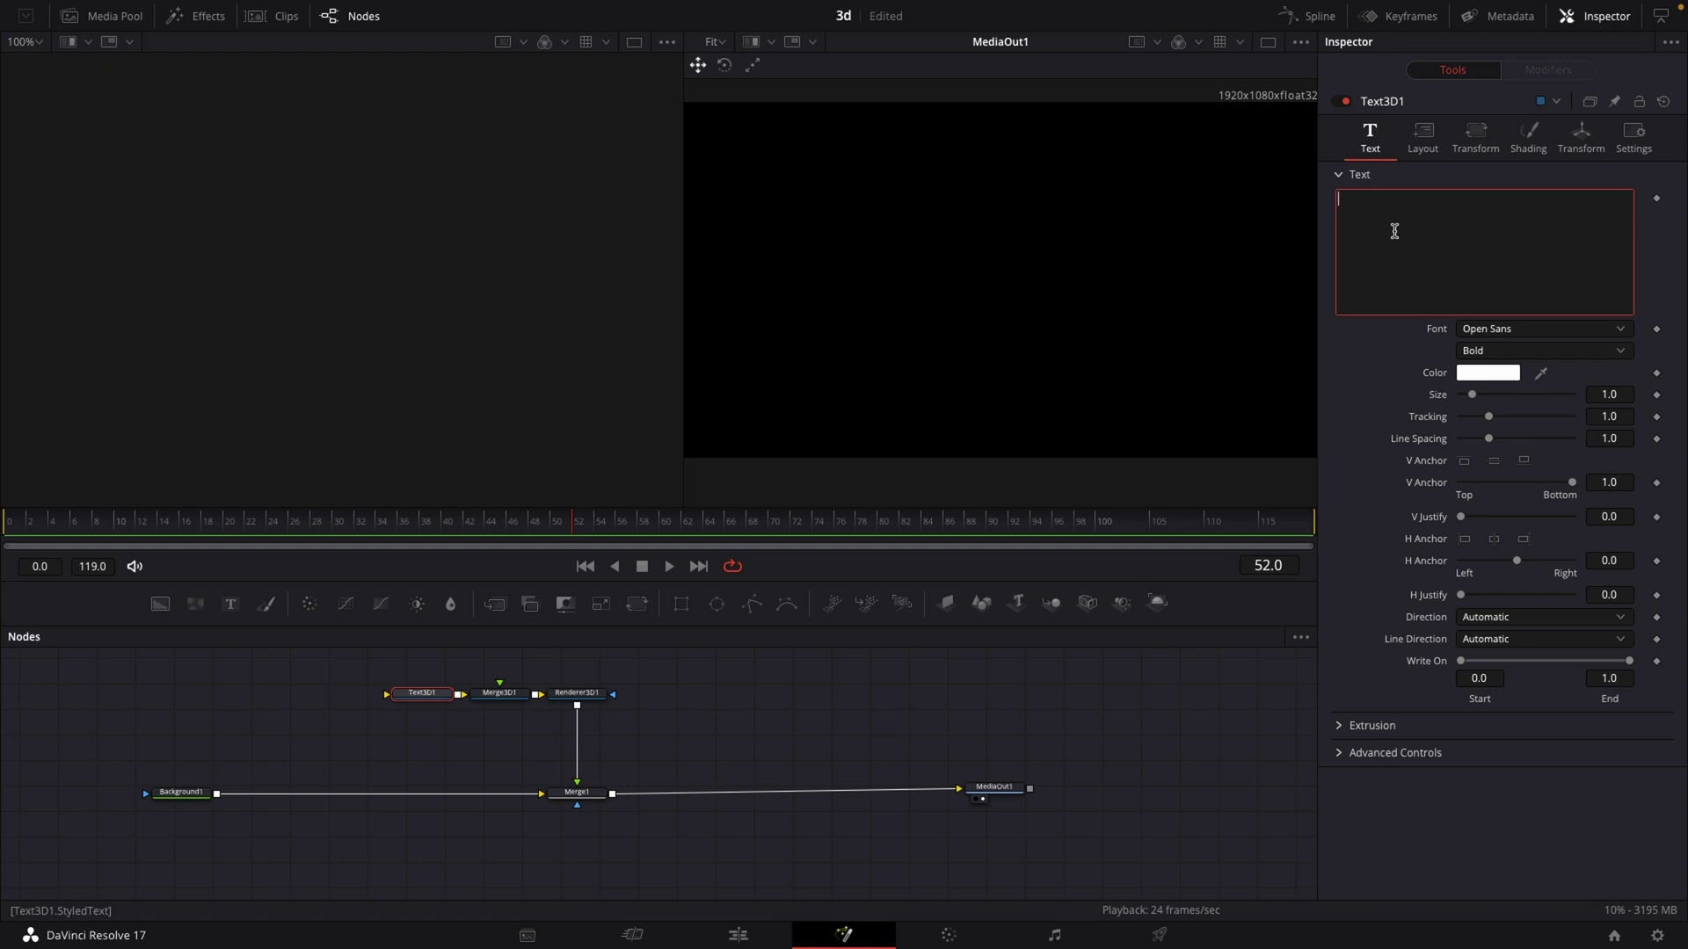
- Make Text3D1 read '3D Text' with extrusion depth 0.0504 and bevel depth 0.0236
type("§")
key("BackSpace")
type("3")
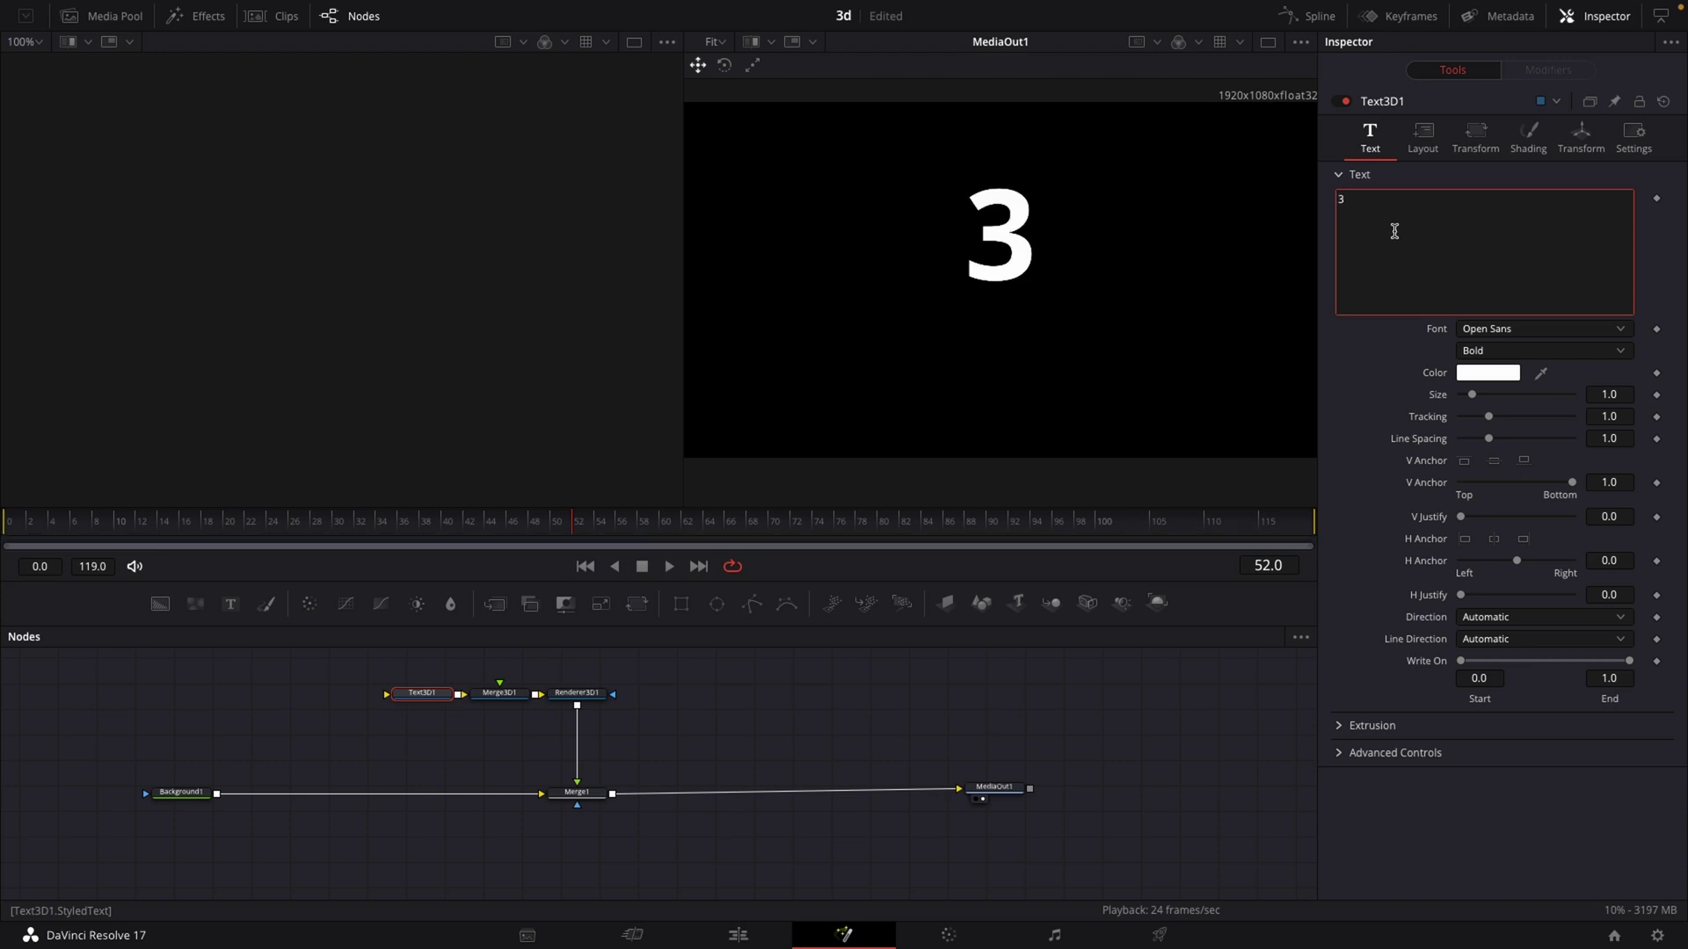
type("D Text")
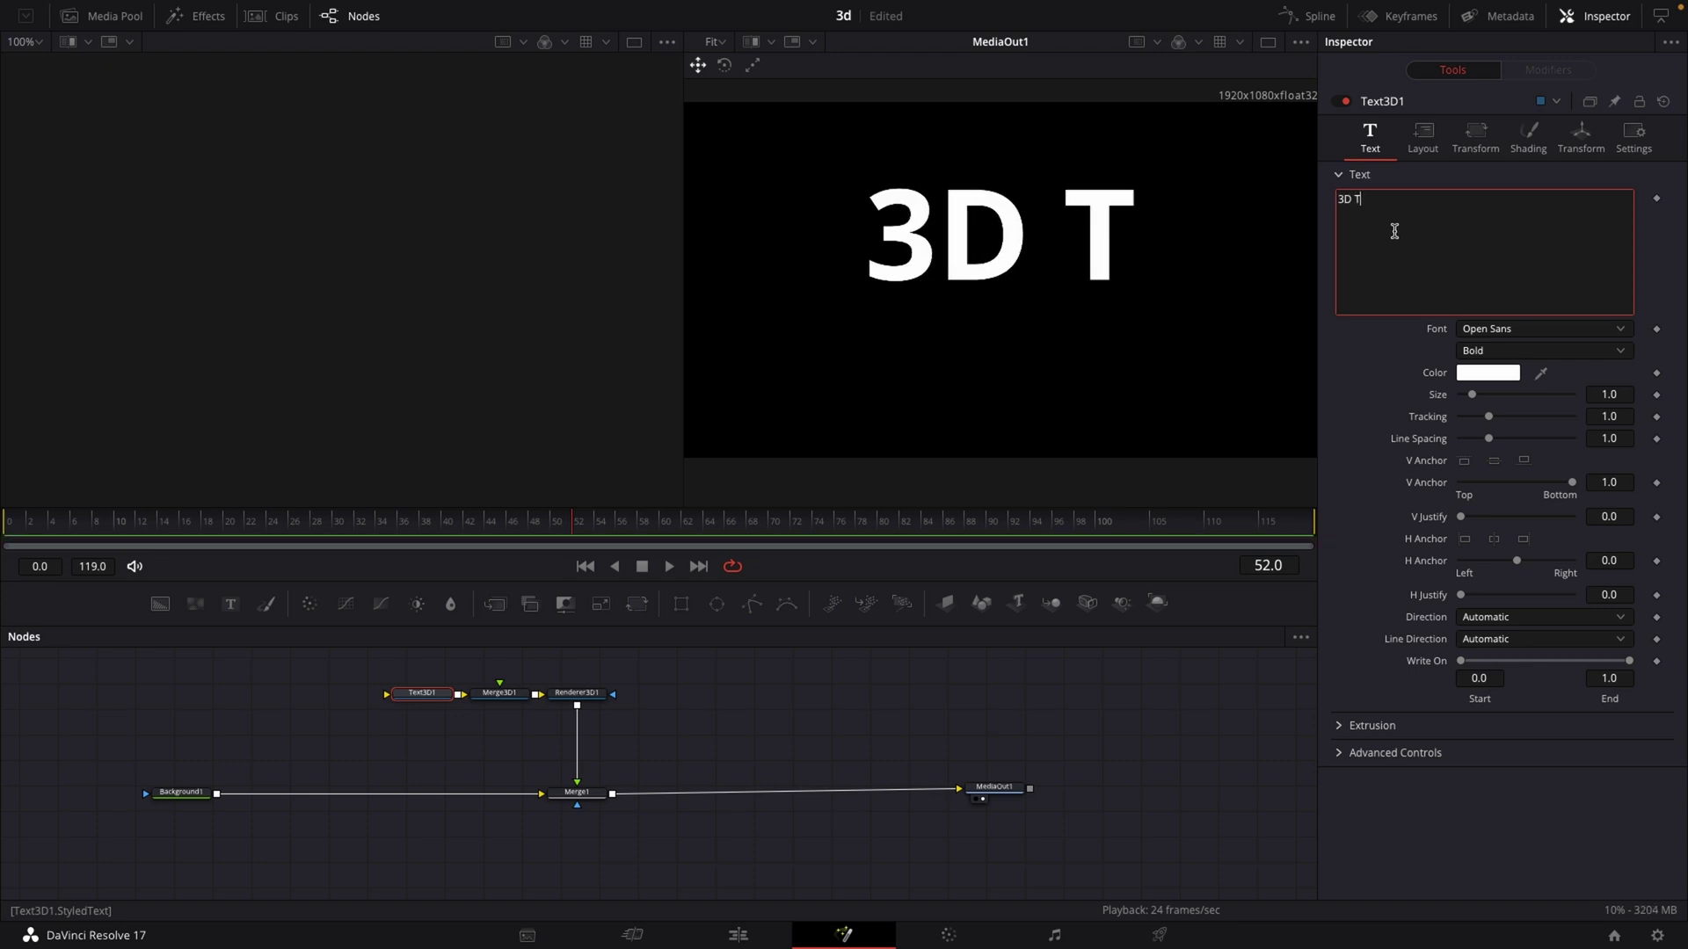
left_click(1343, 726)
left_click_drag(1459, 774, 1469, 837)
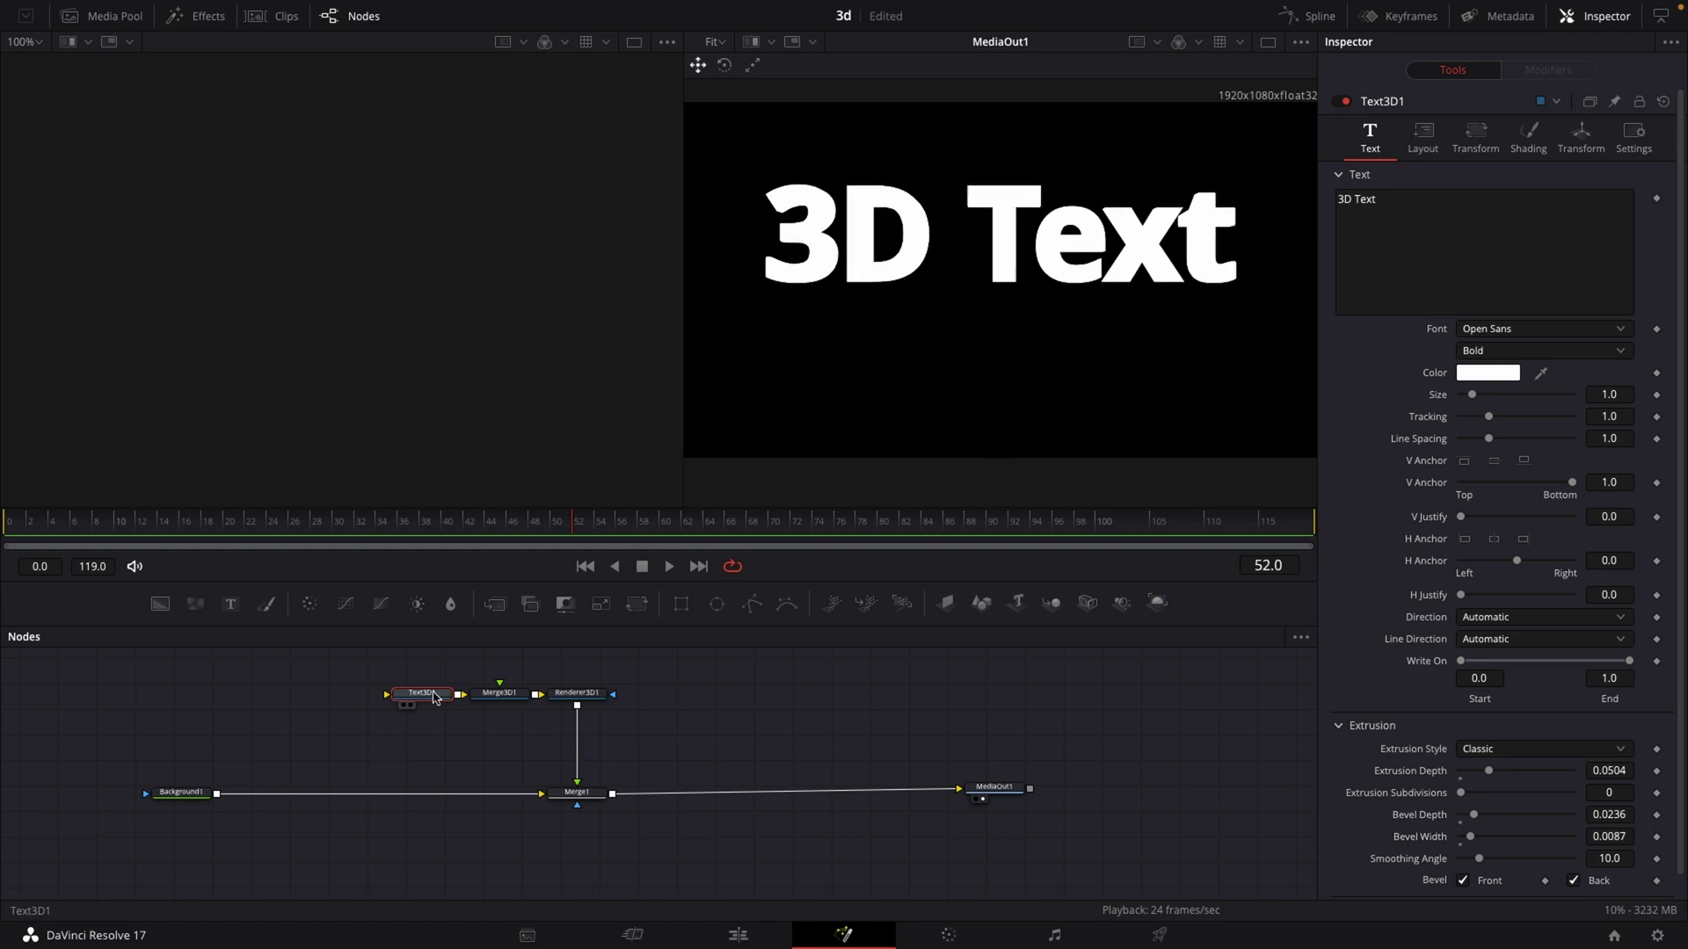
- Load Text3D1 into the left viewer as a perspective 3D view and pan the node graph
key("1")
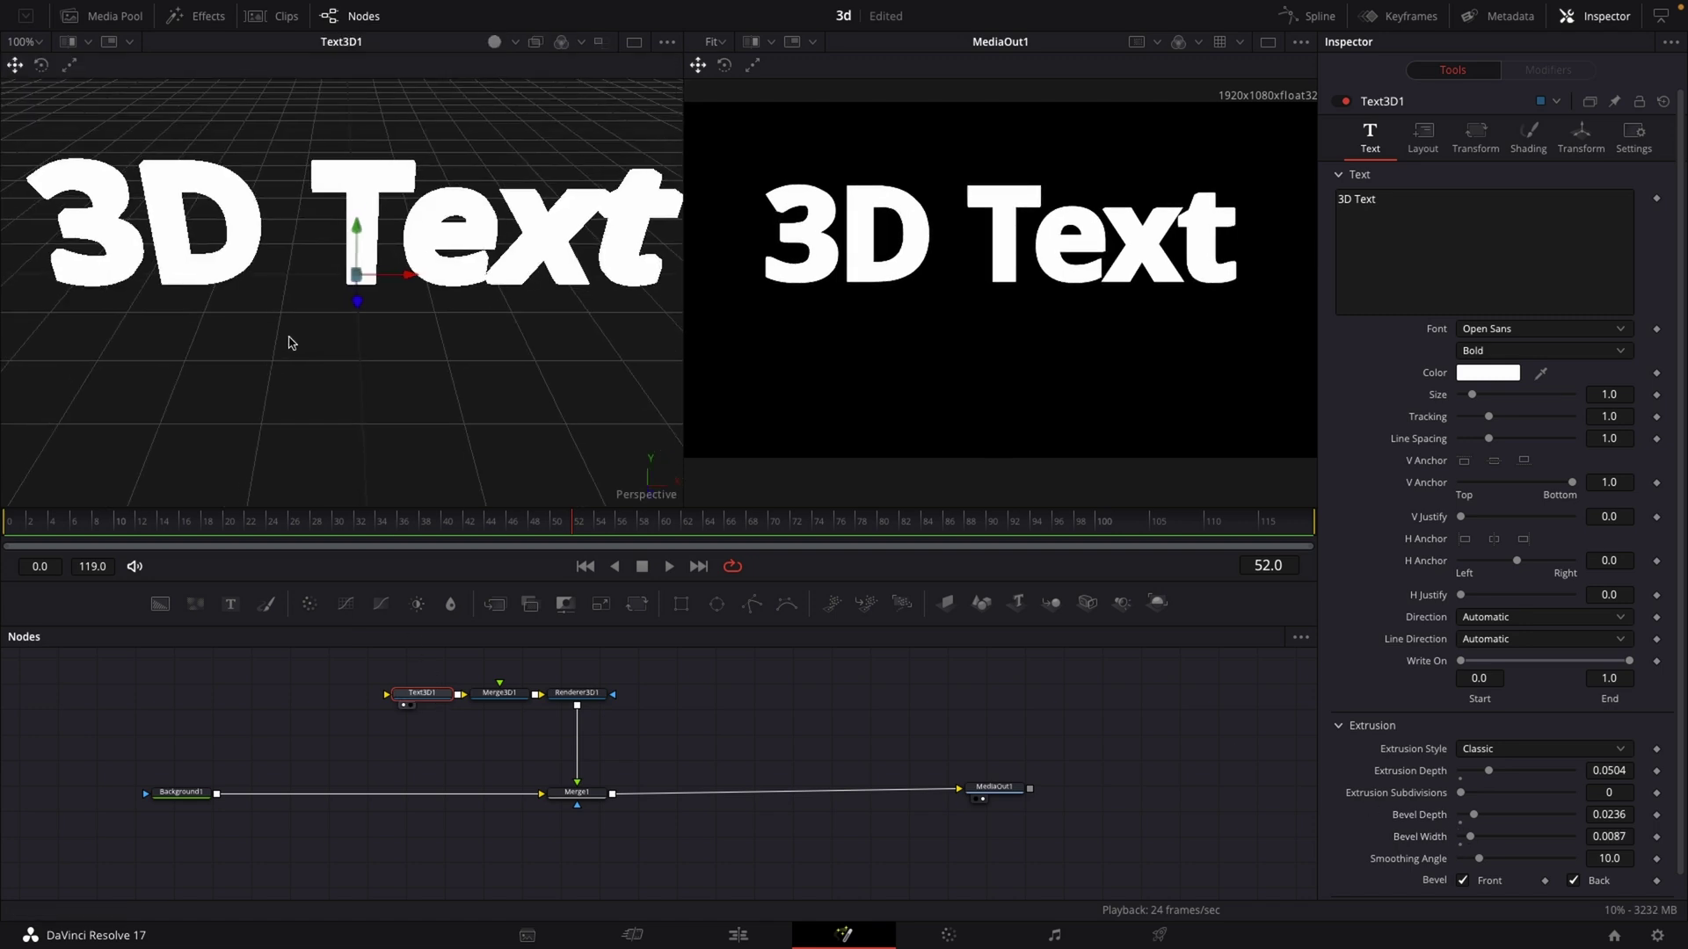
scroll(358, 716, "up", 2)
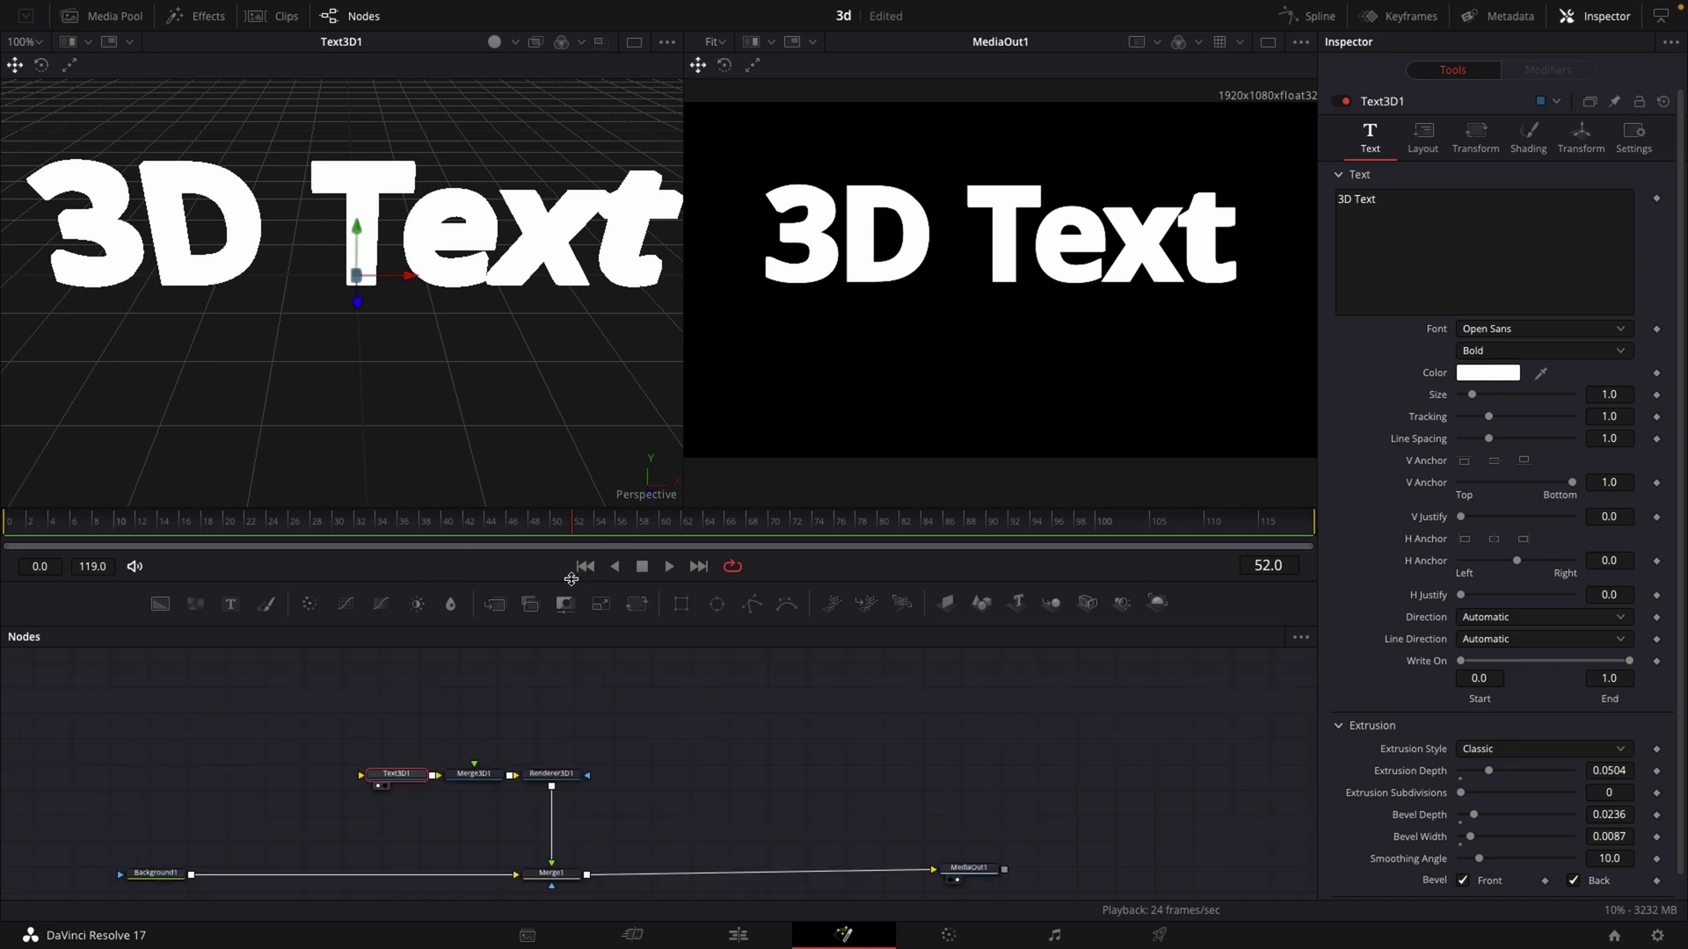
- Add a Directional Light feeding Merge3D1 and rename it 'Key'
left_click(482, 775)
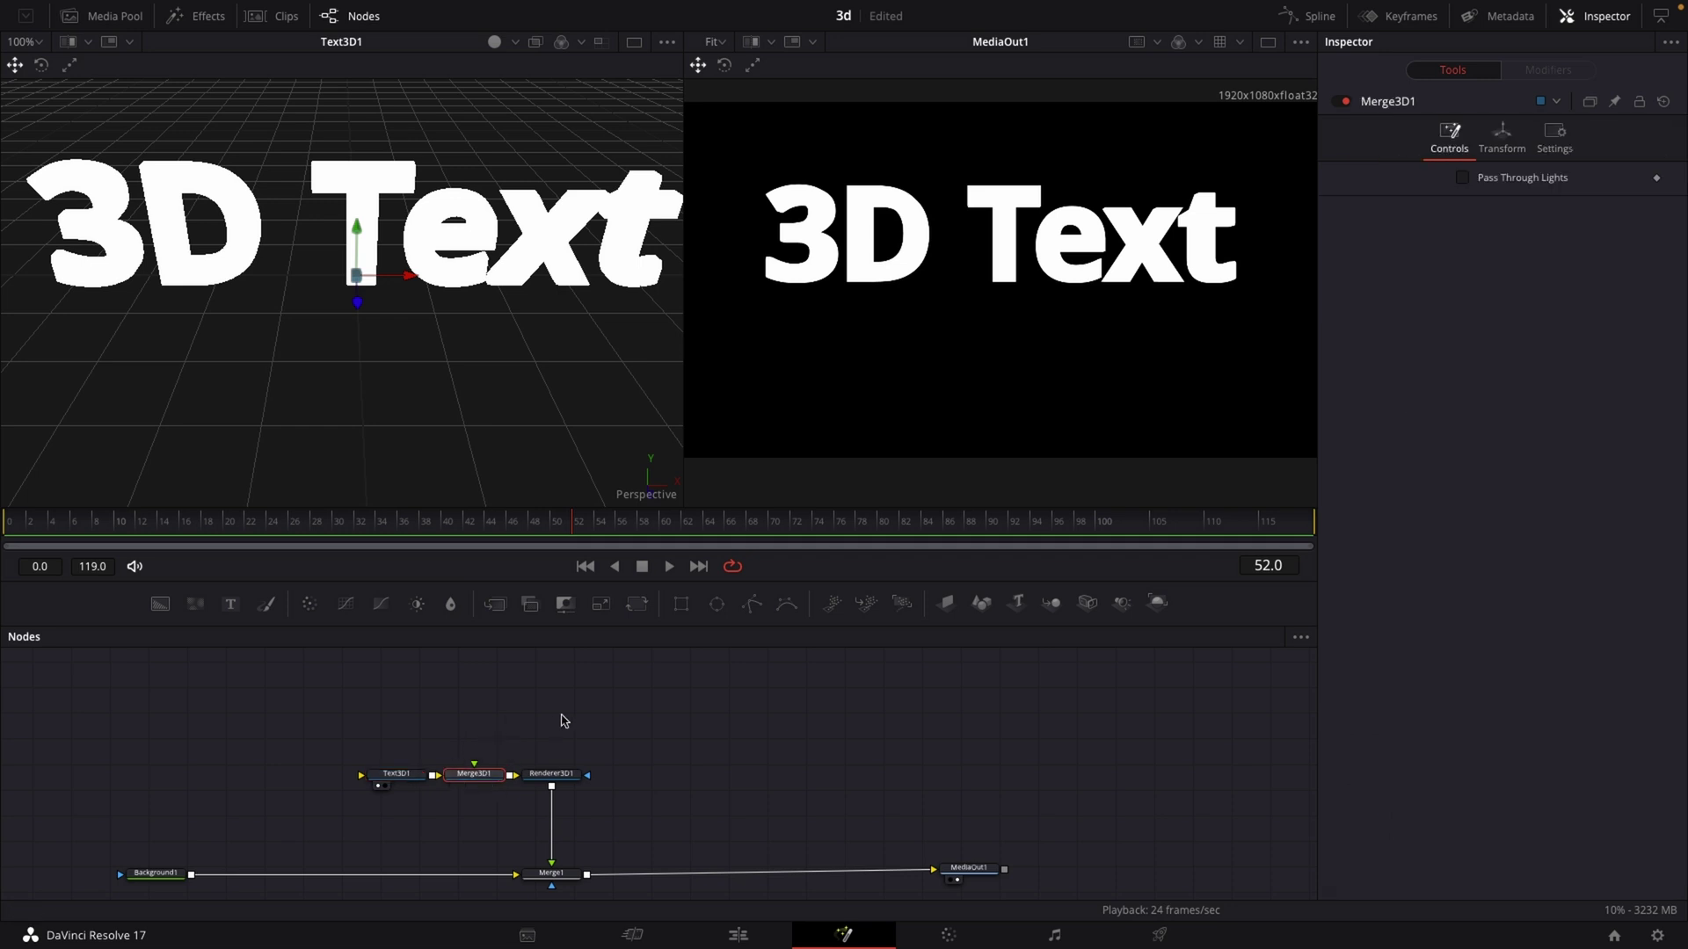
key("shift+space")
type("Point Light")
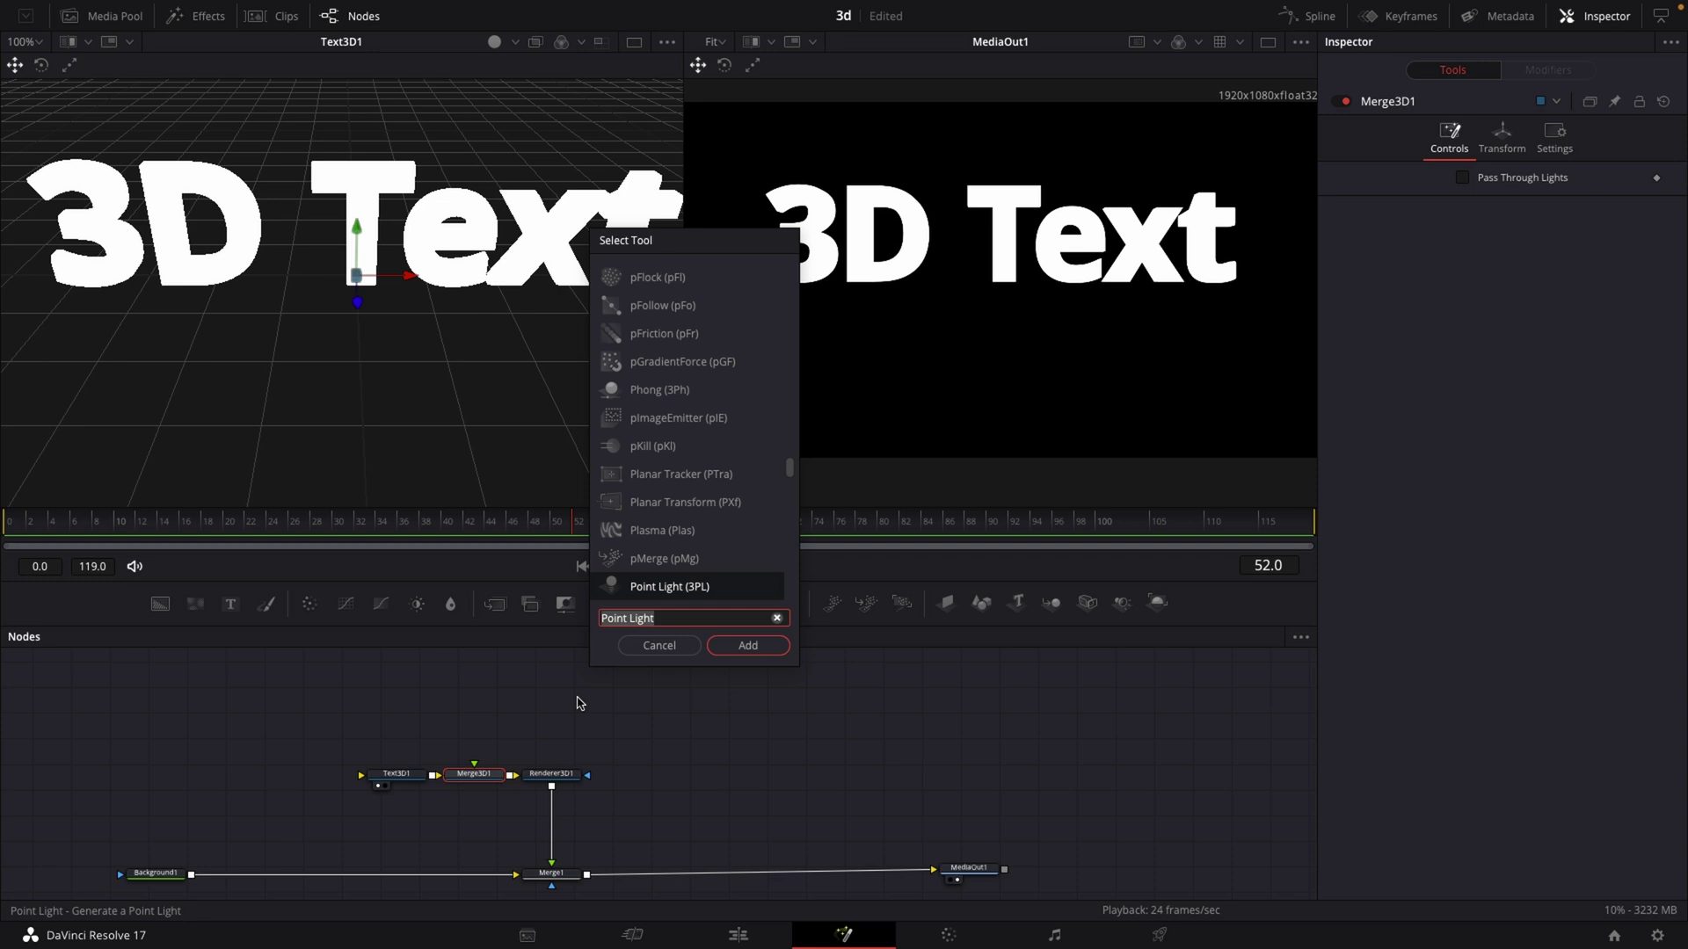
type("light")
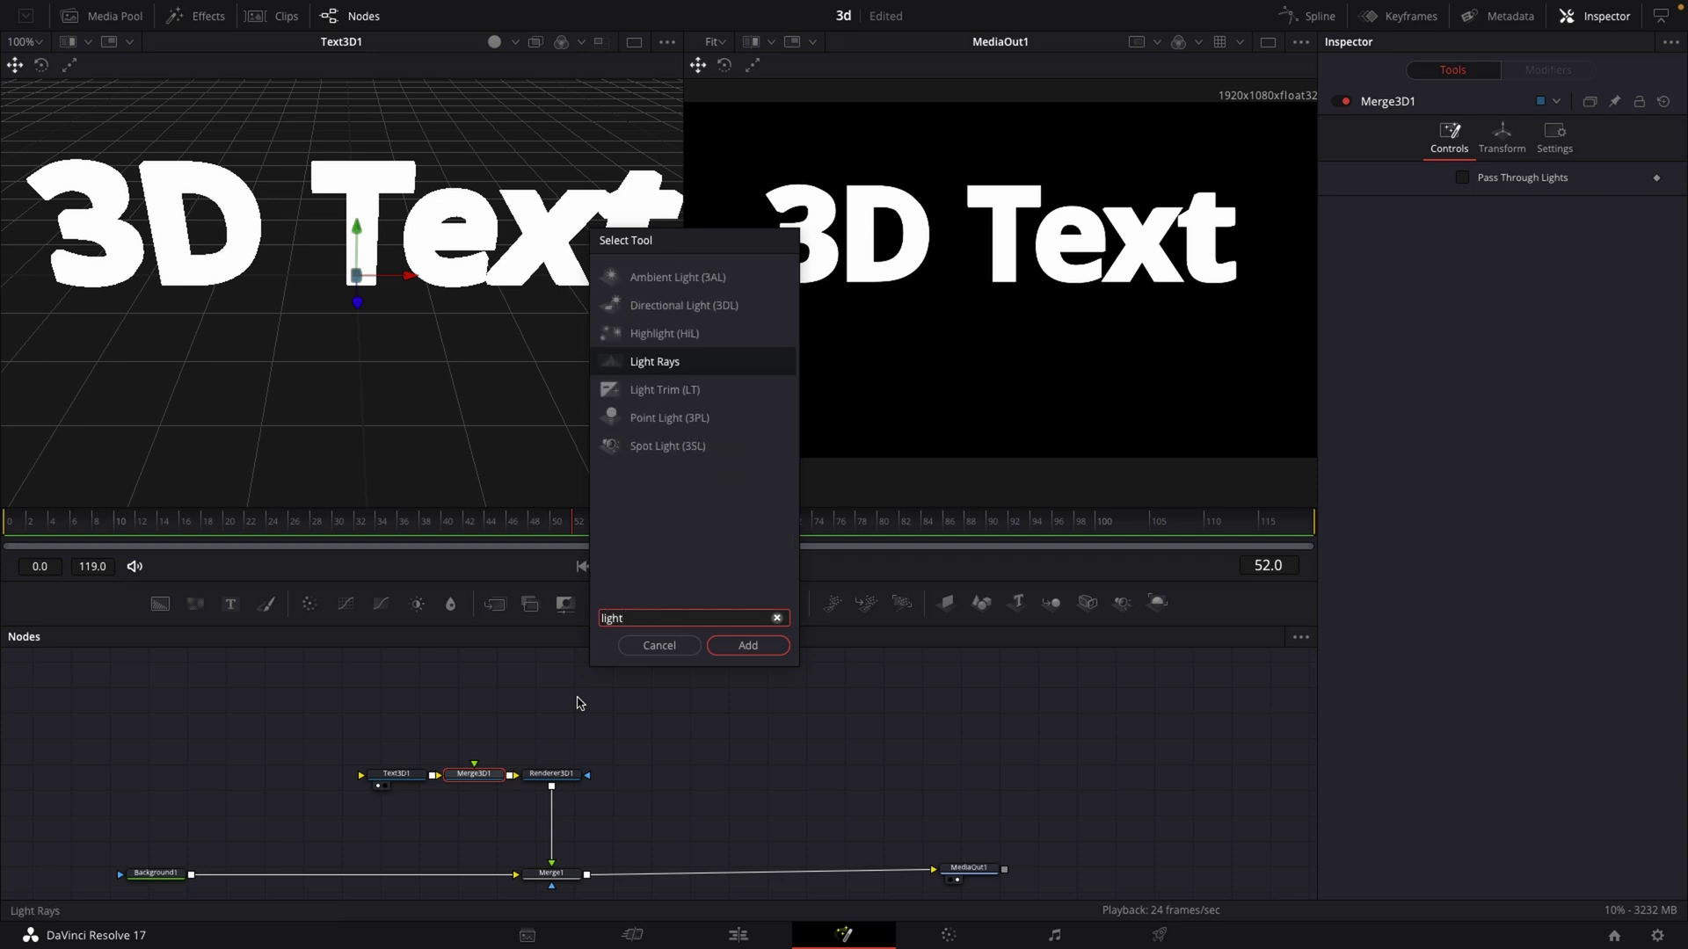
left_click(660, 309)
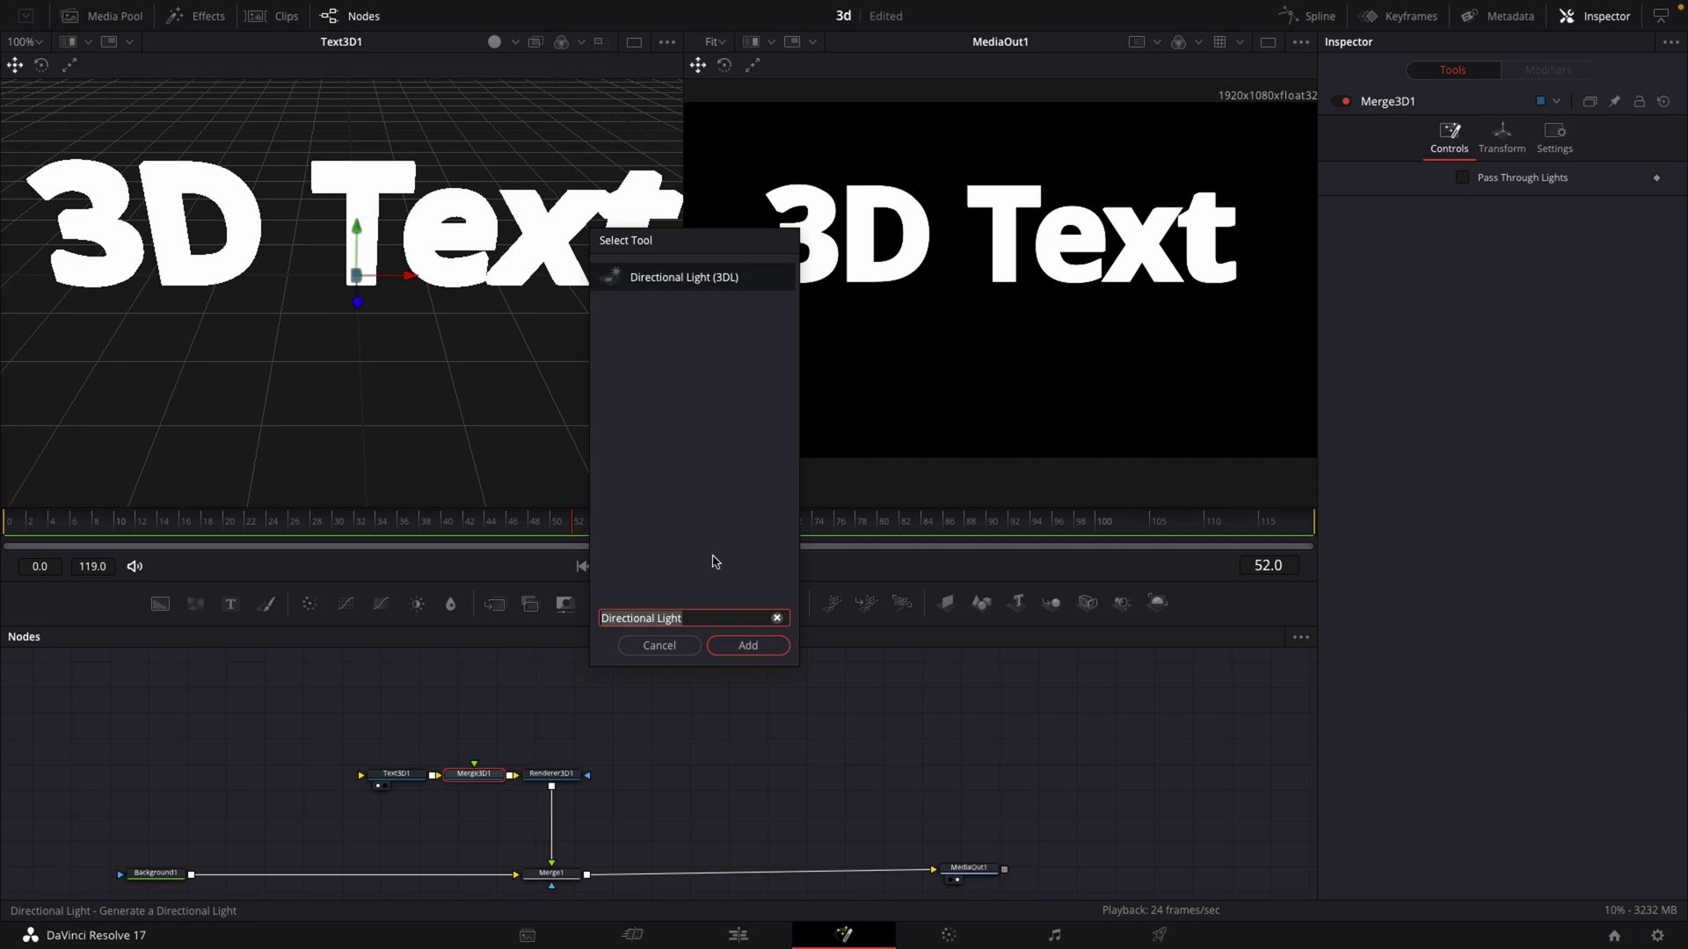
left_click(746, 646)
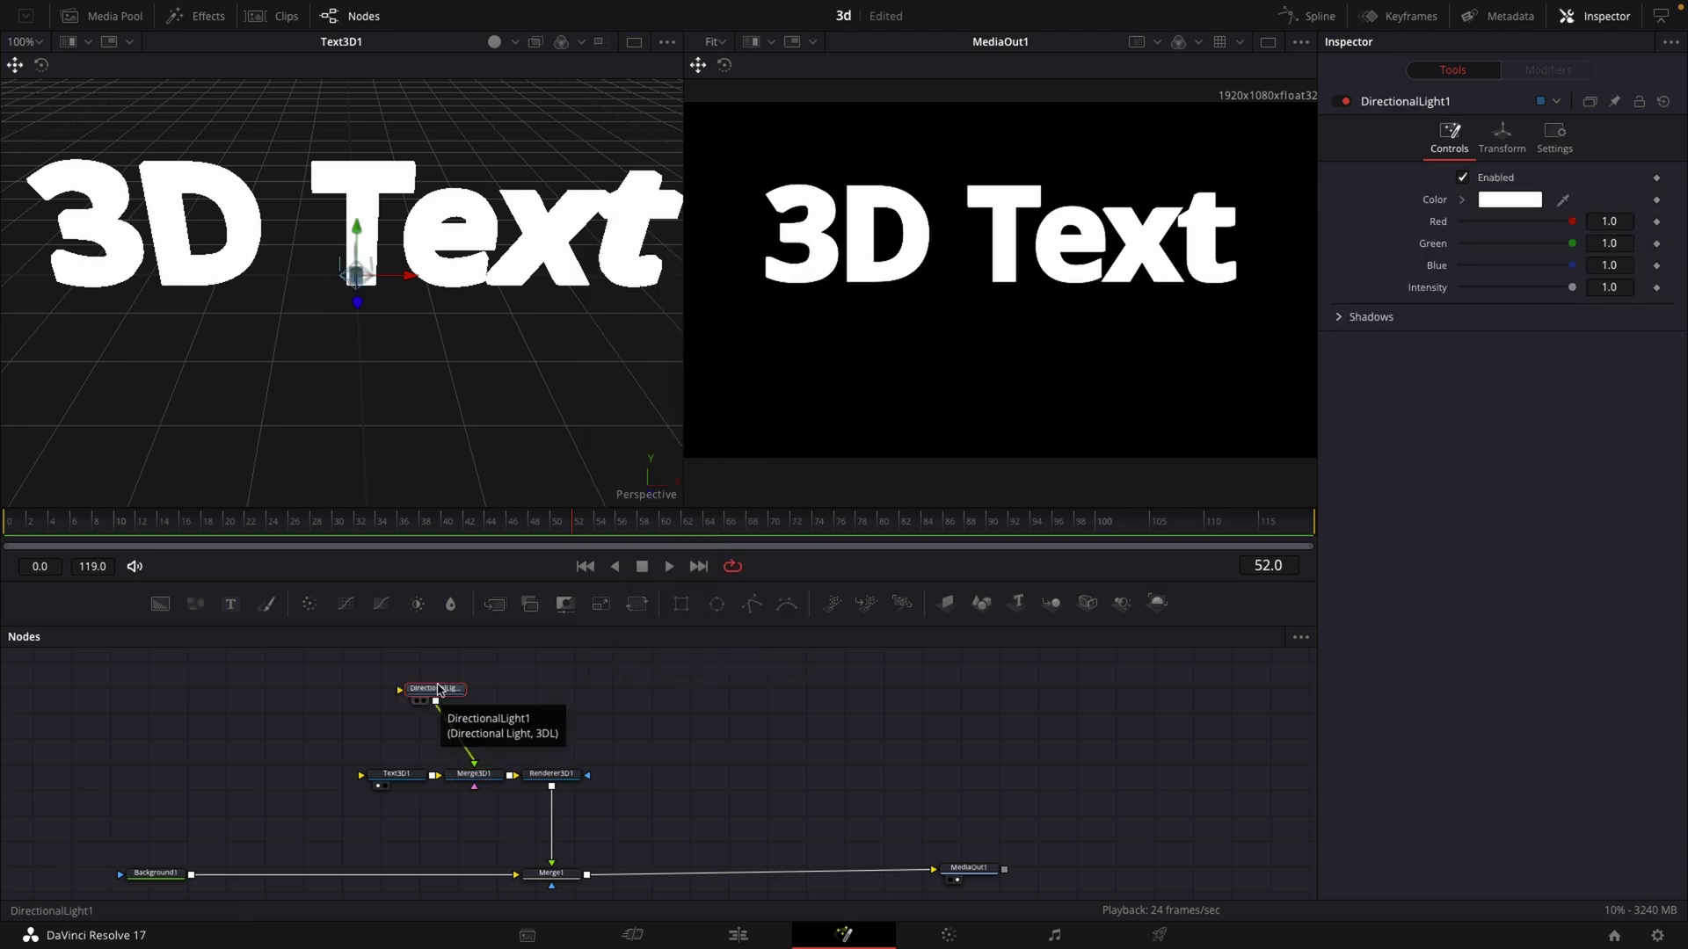
key("F2")
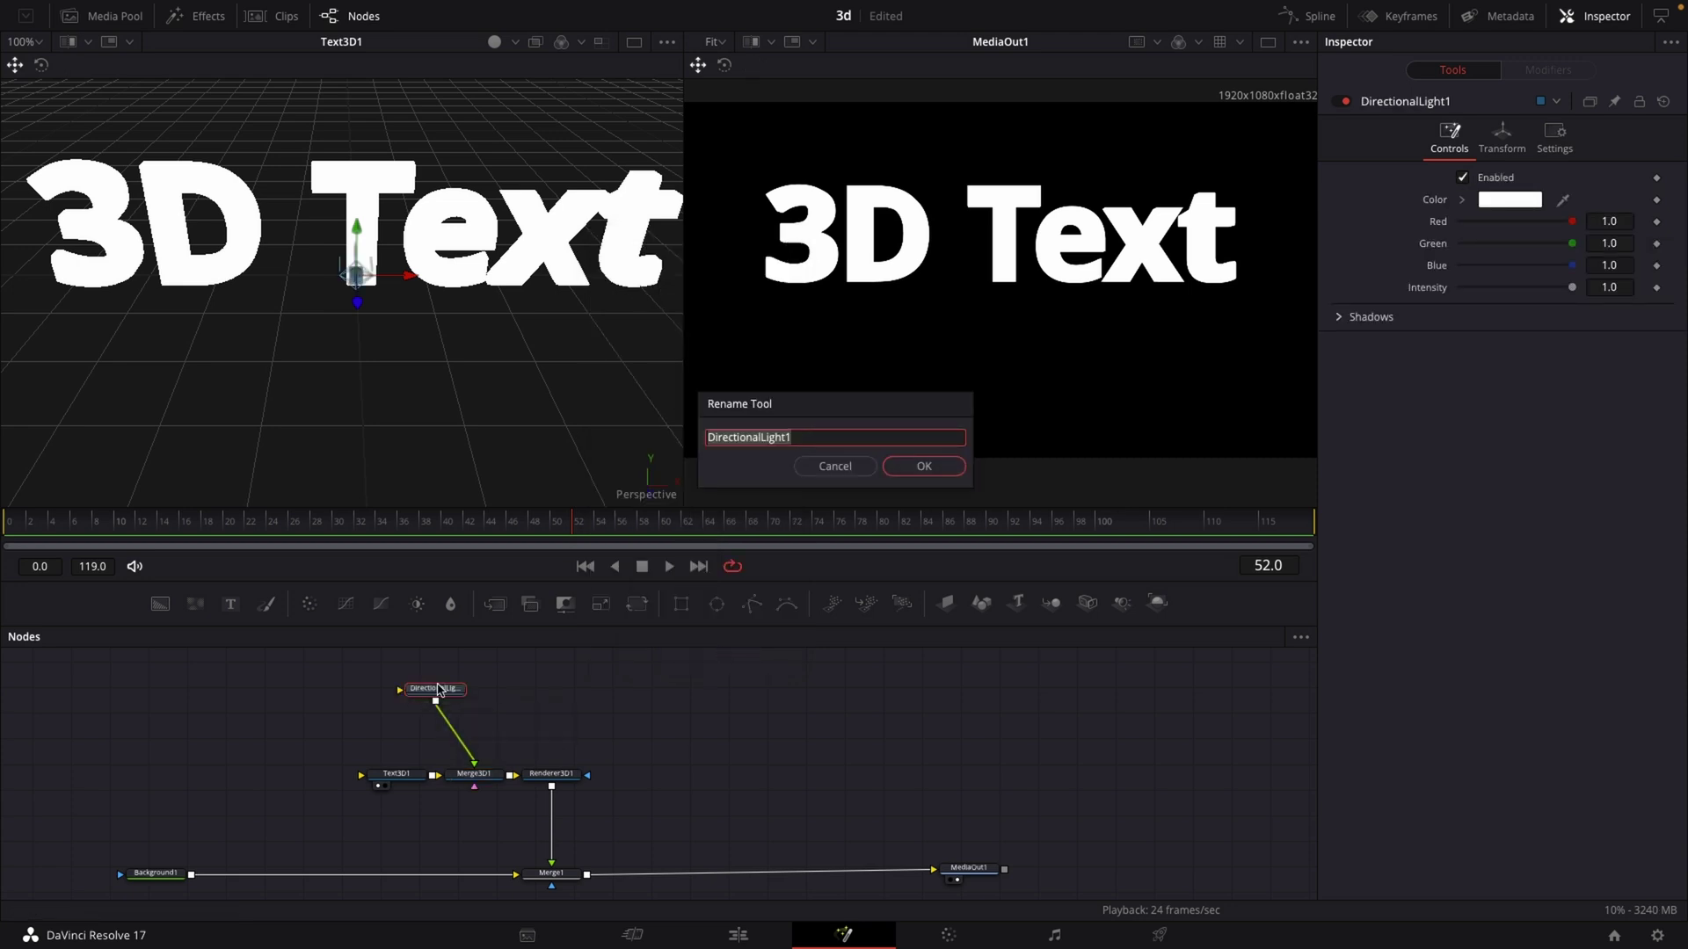
type("Key")
key("Return")
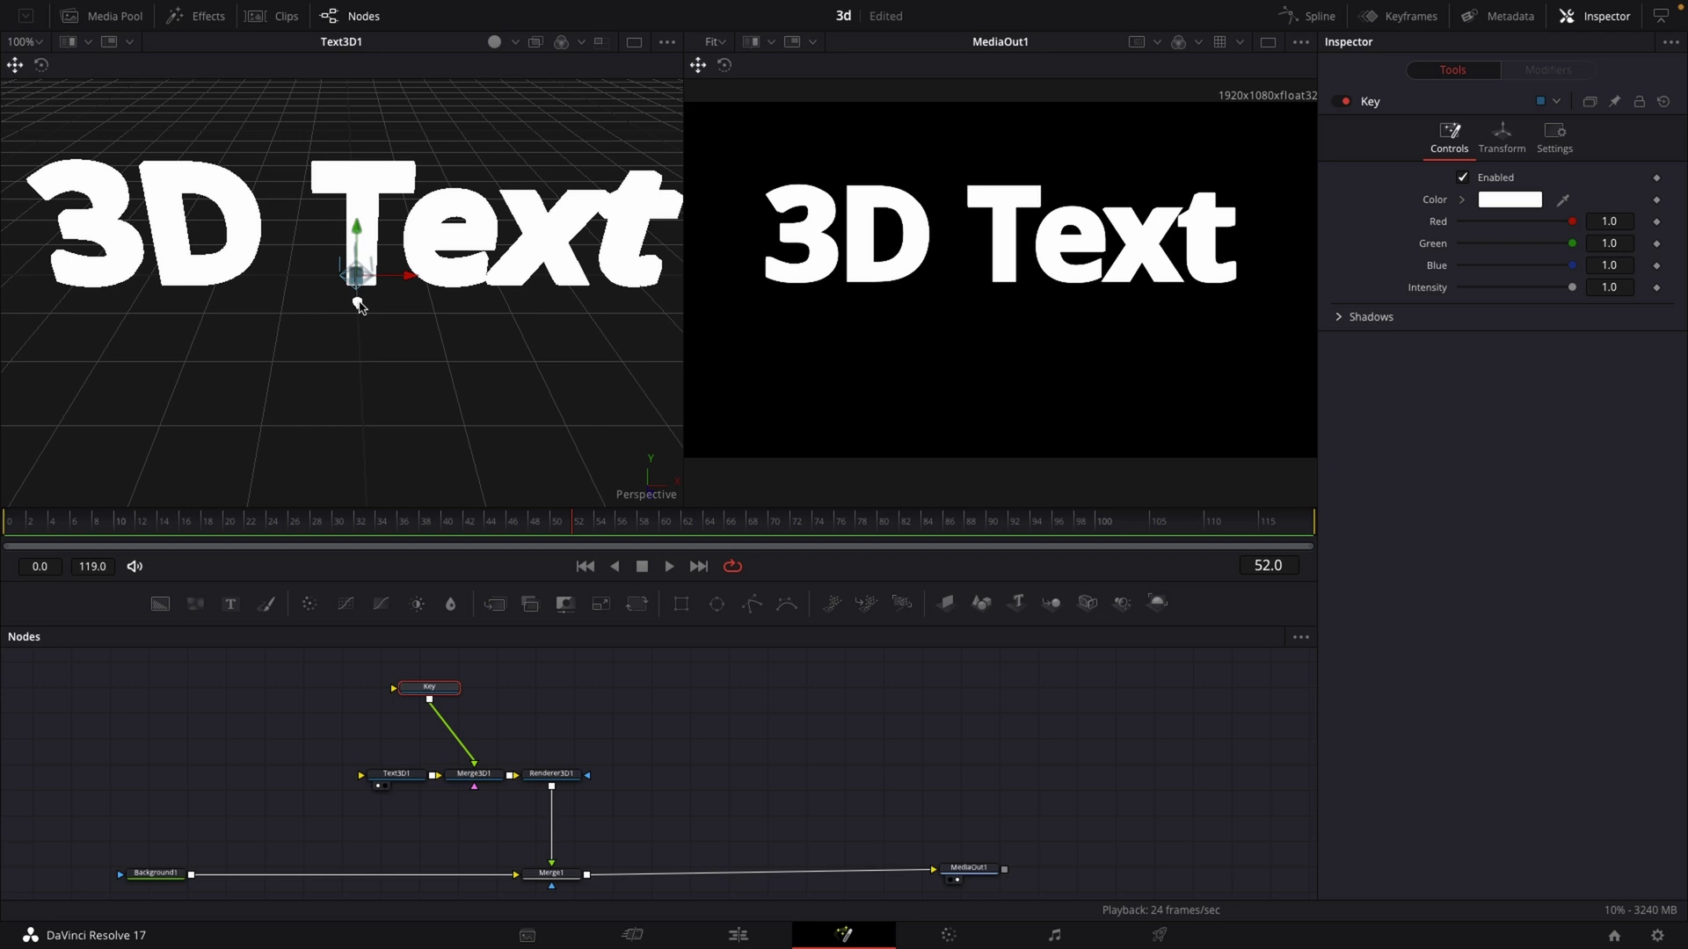
- Move the Key light upward and to the right in the 3D viewer
left_click_drag(361, 299, 618, 331)
left_click_drag(359, 317, 368, 303)
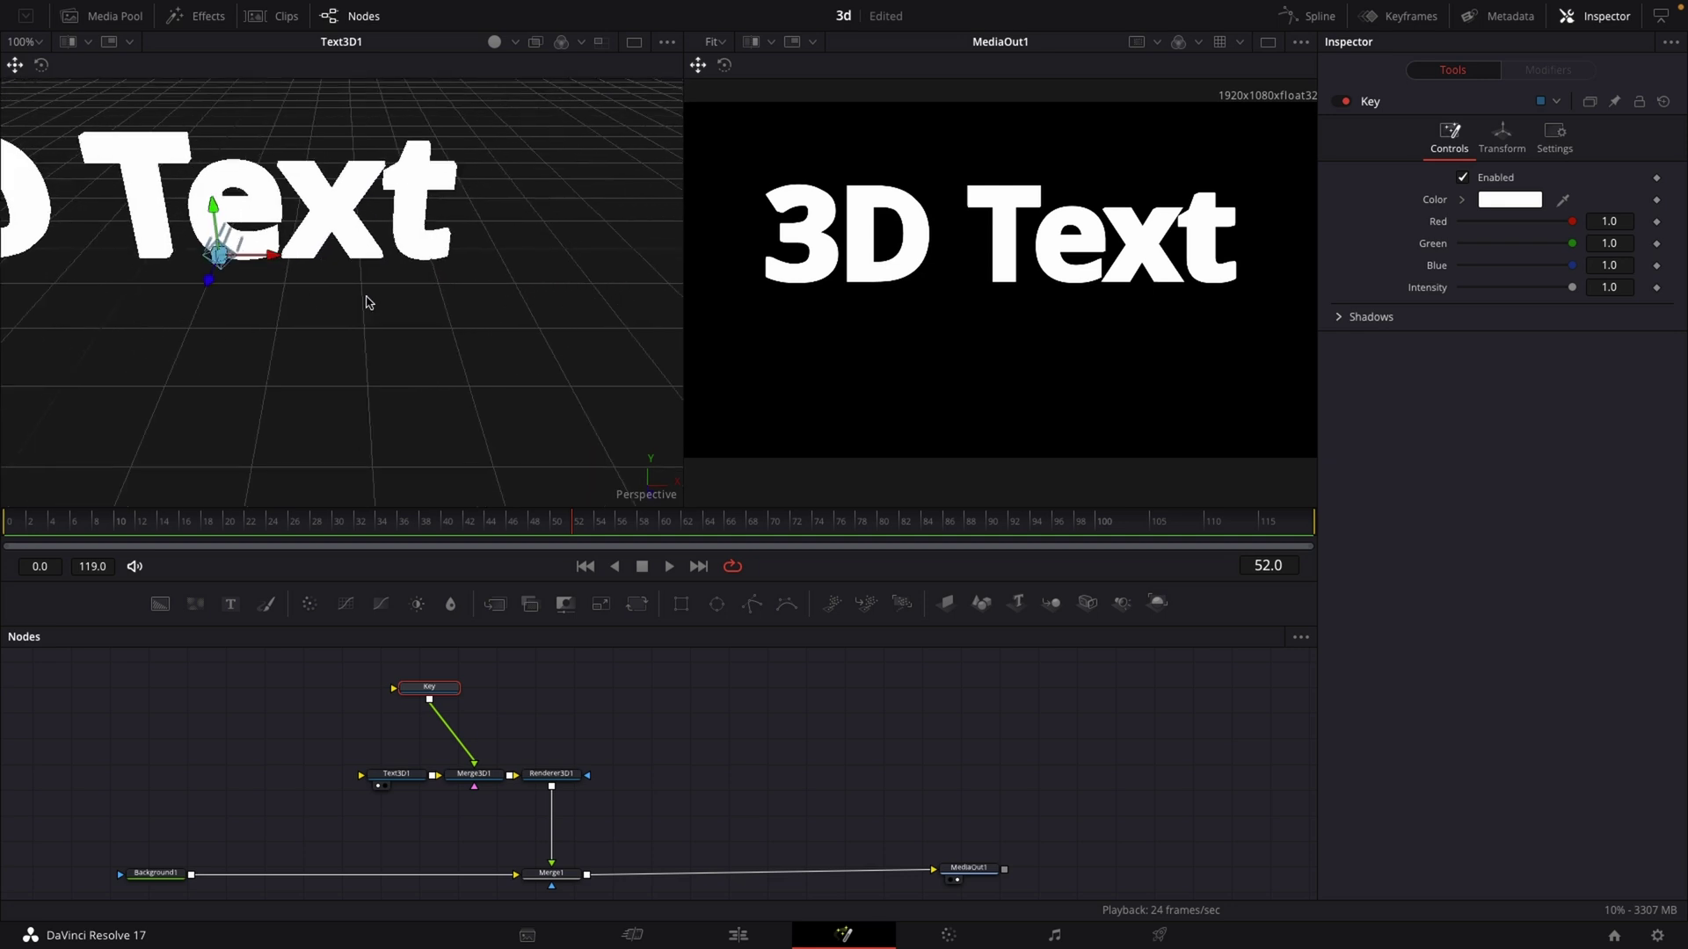
scroll(368, 302, "down", 6)
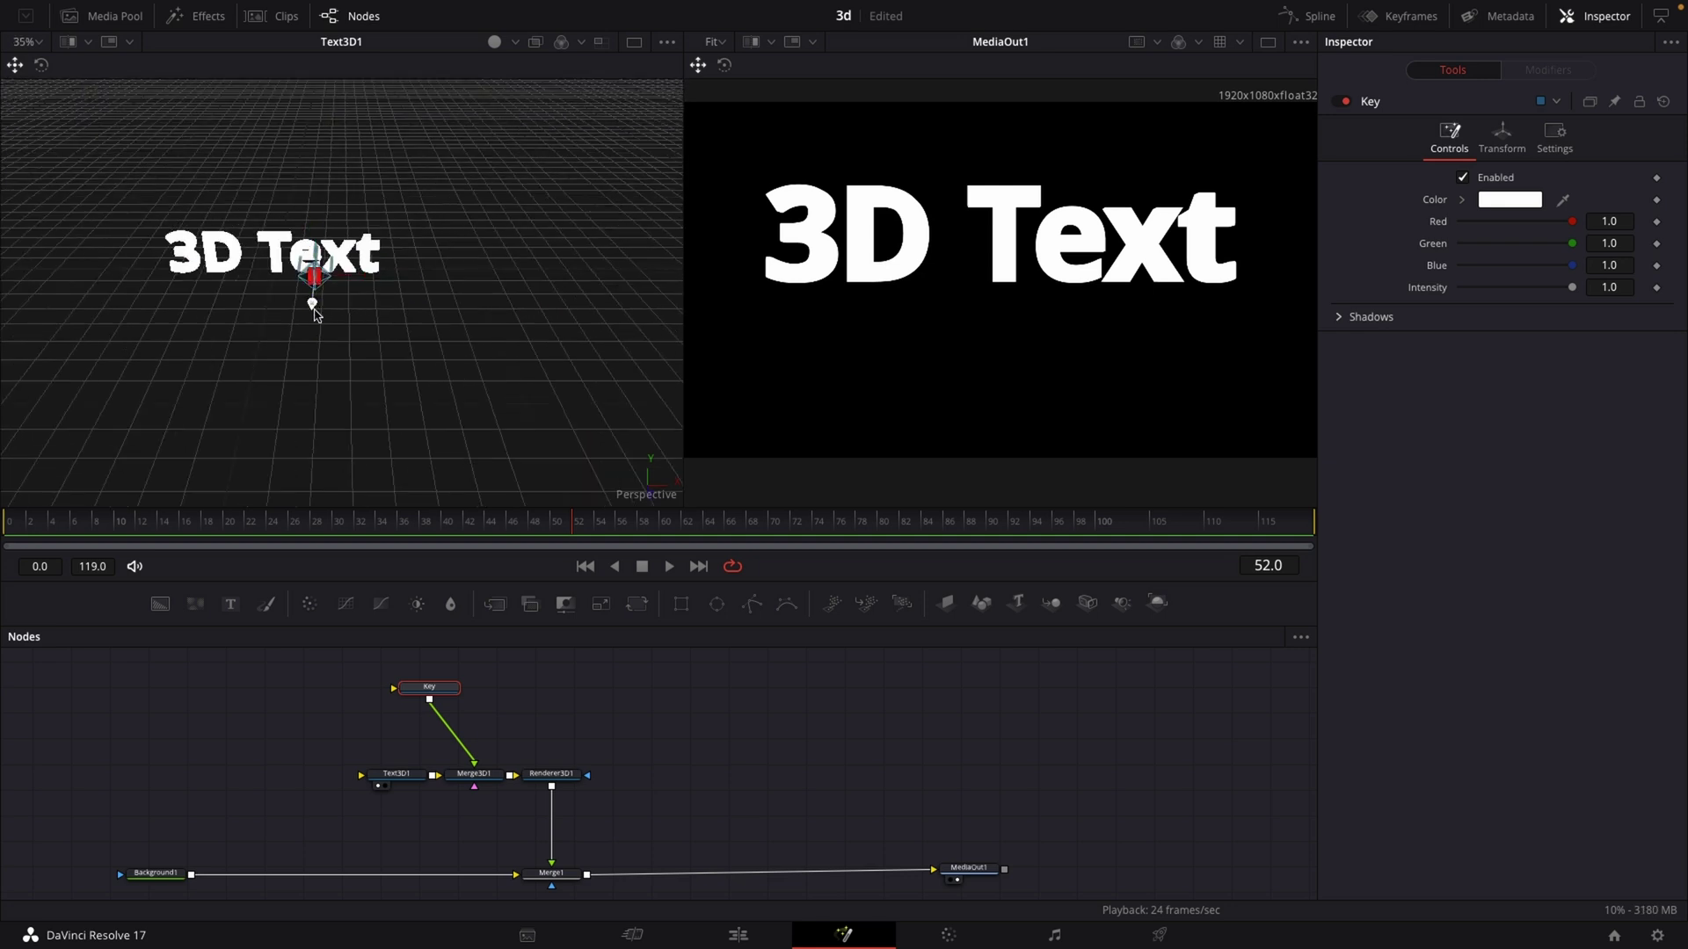
left_click_drag(356, 295, 461, 296)
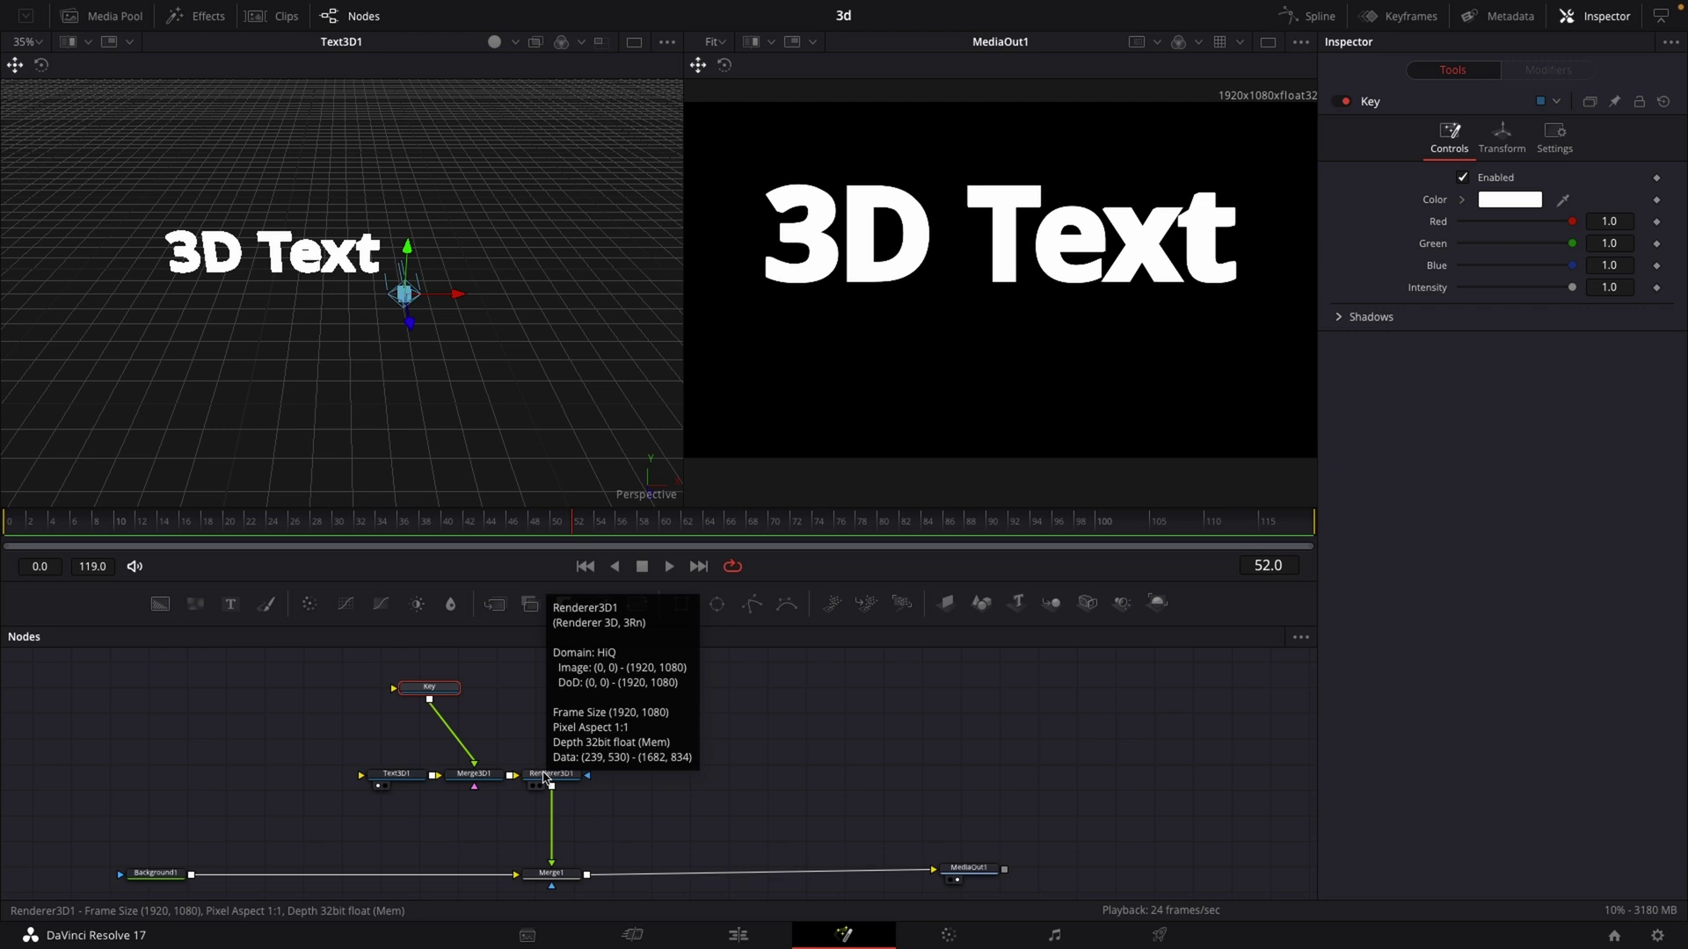
- Enable Lighting and Shadows on Renderer3D1 so the text renders with shading
left_click(544, 777)
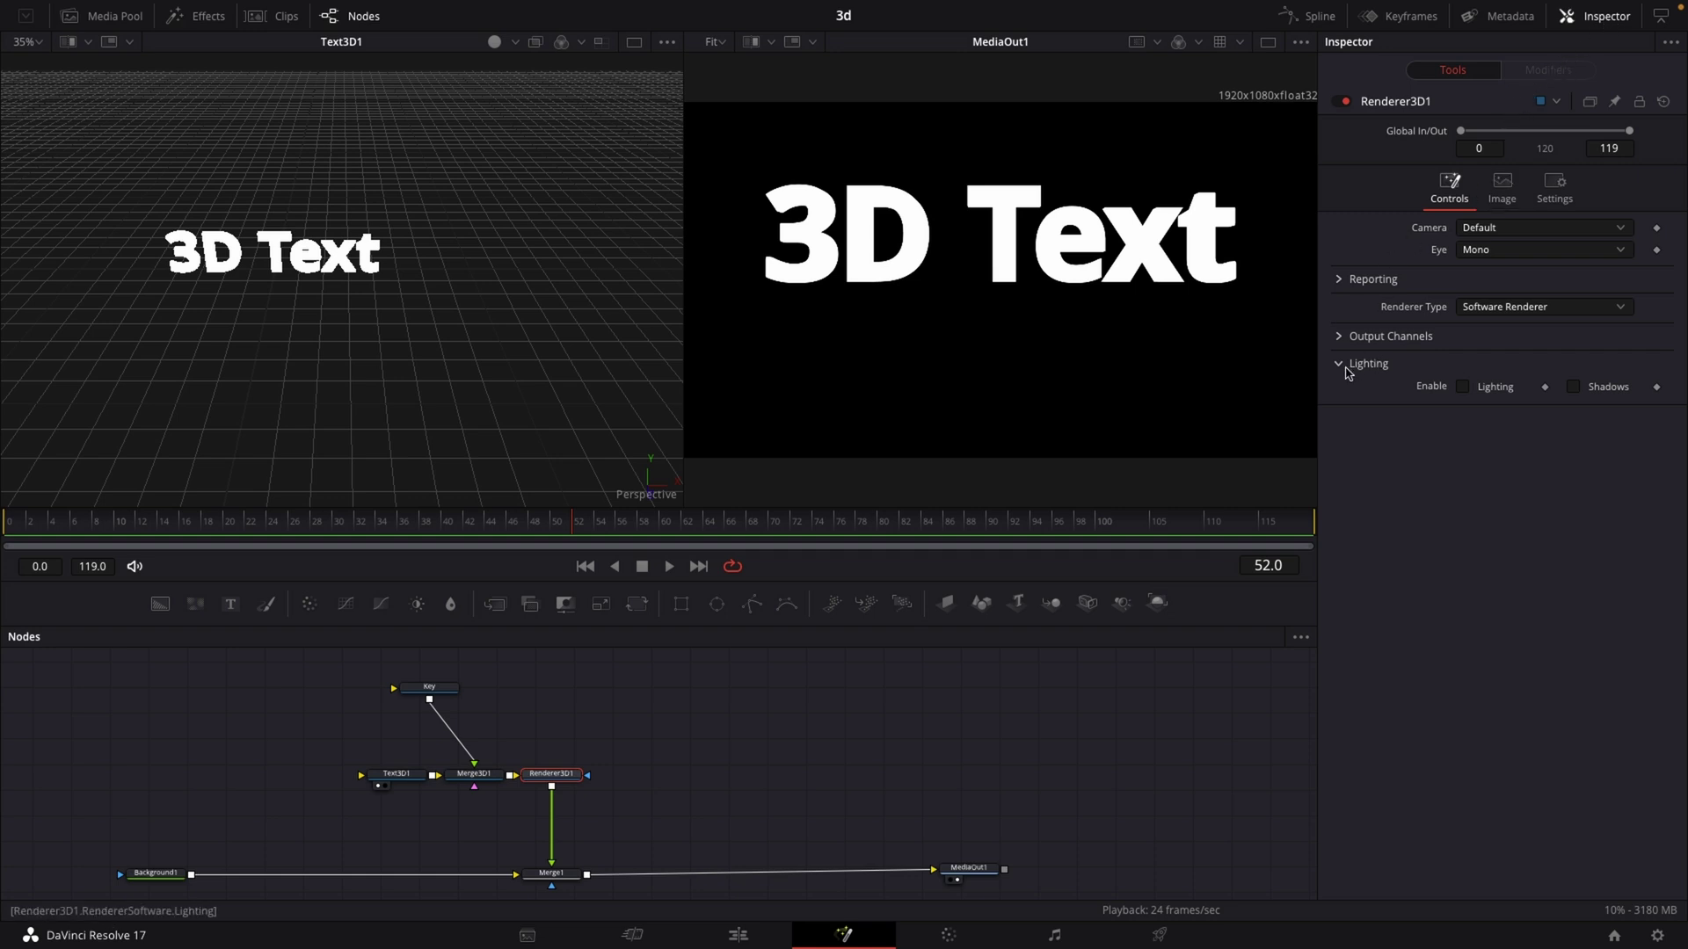
left_click(1464, 388)
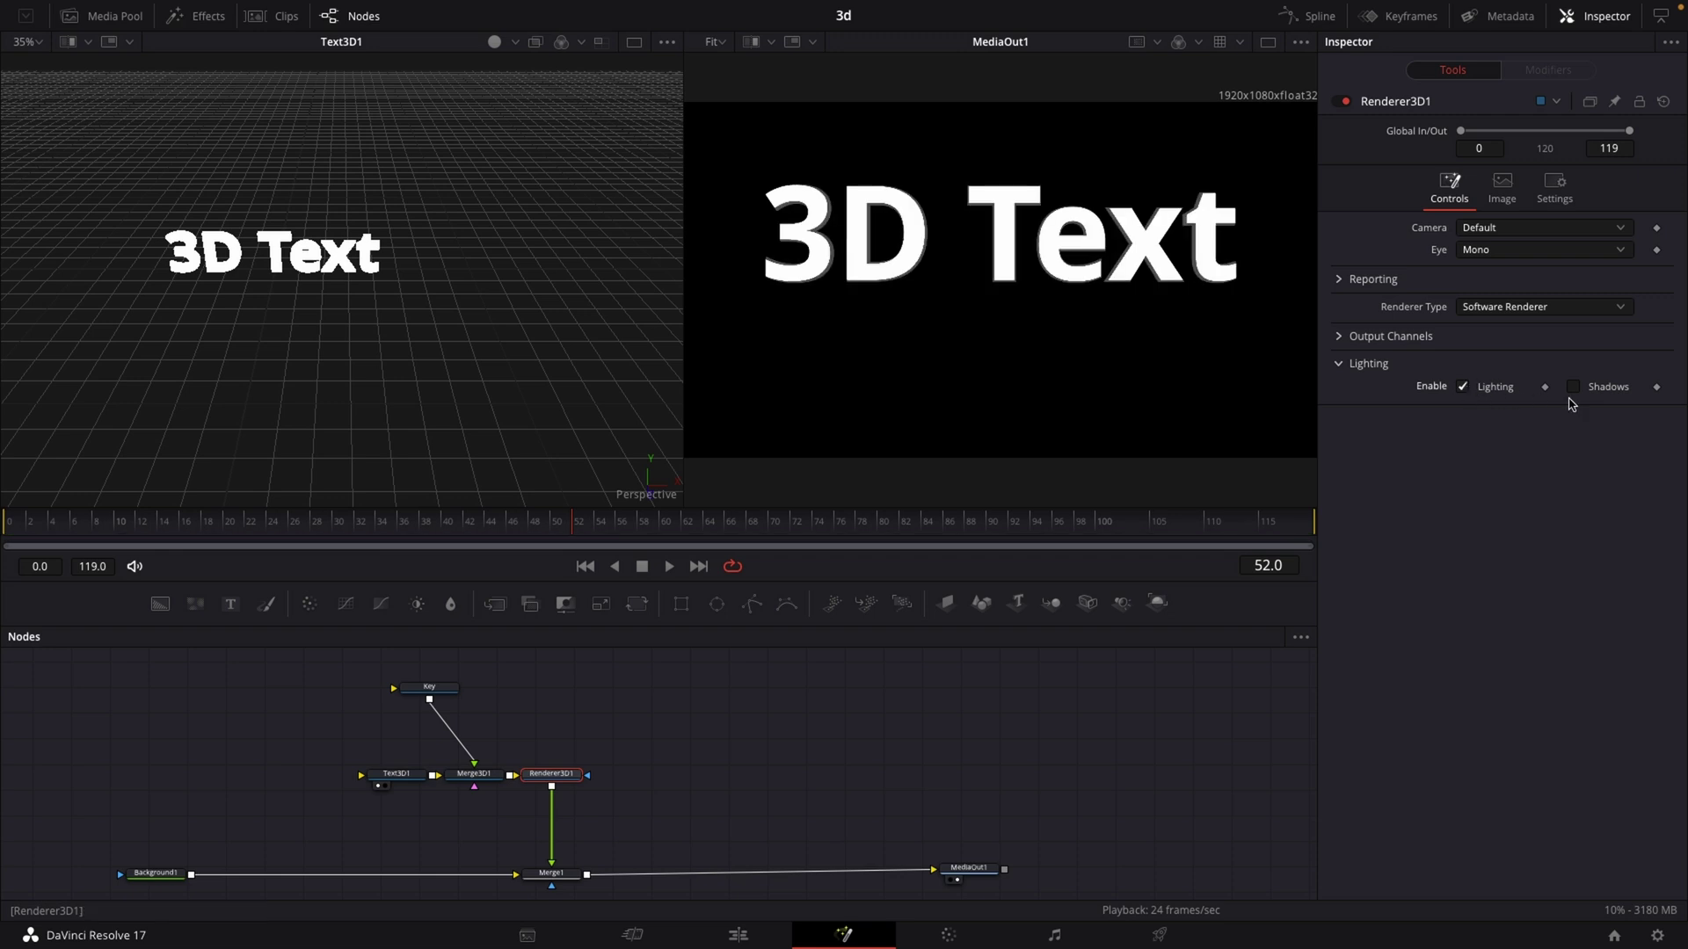
left_click(1573, 388)
left_click(428, 690)
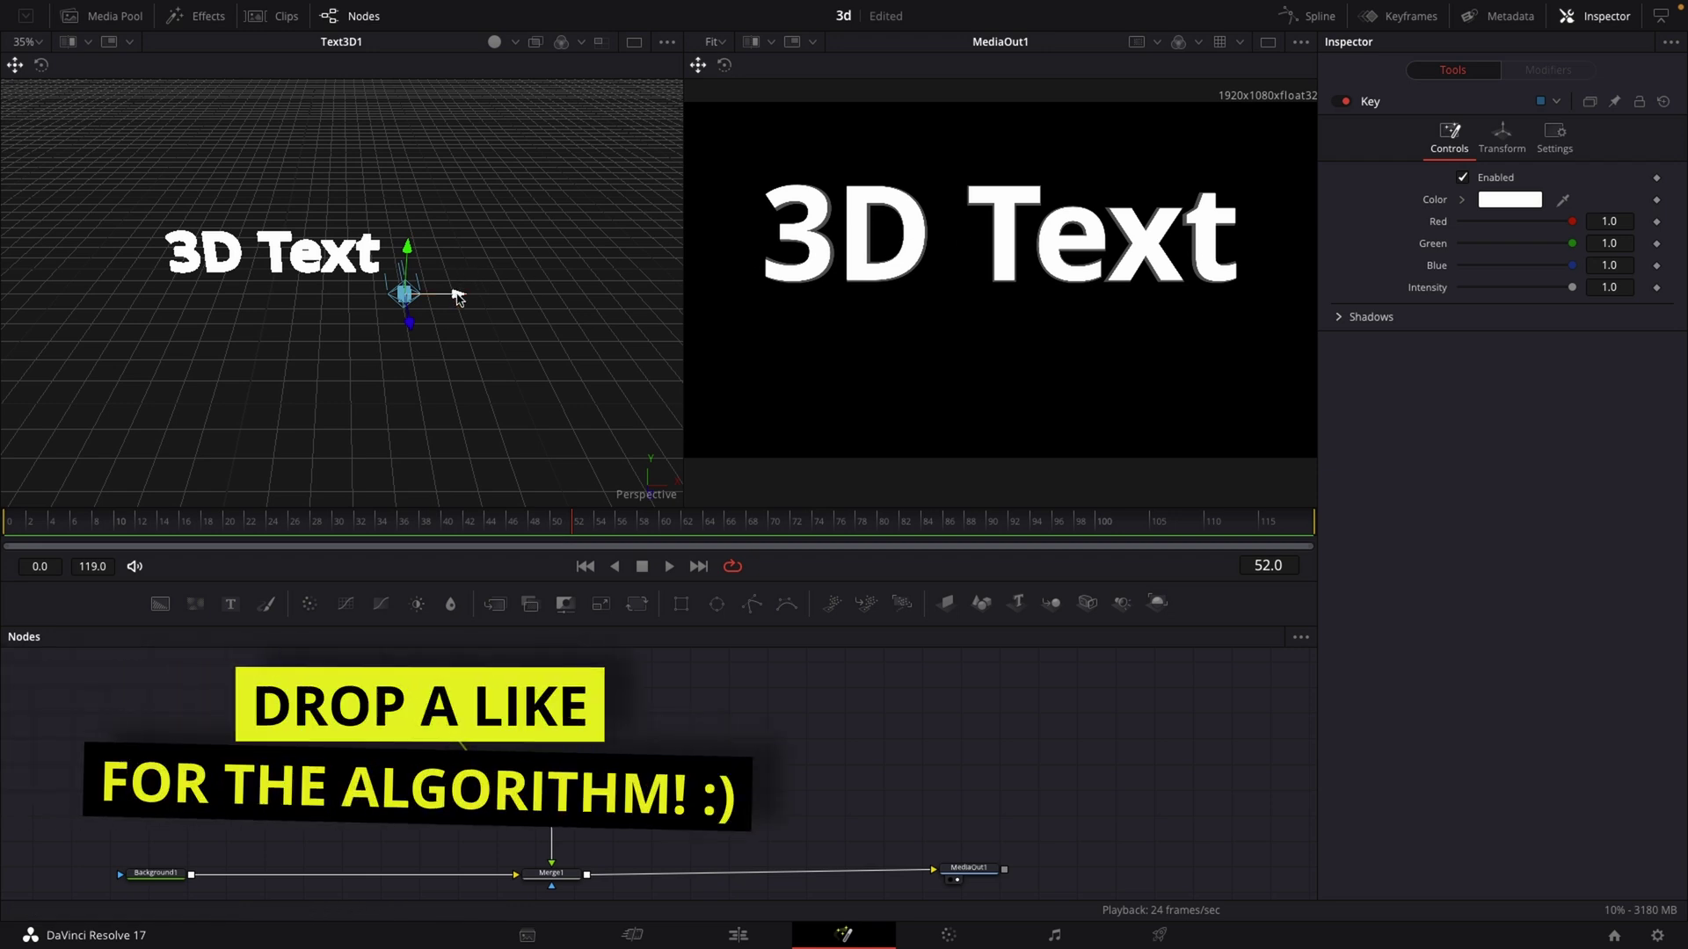
- Shift the Key light right, angle it toward the text, and save the project
left_click_drag(457, 294, 545, 297)
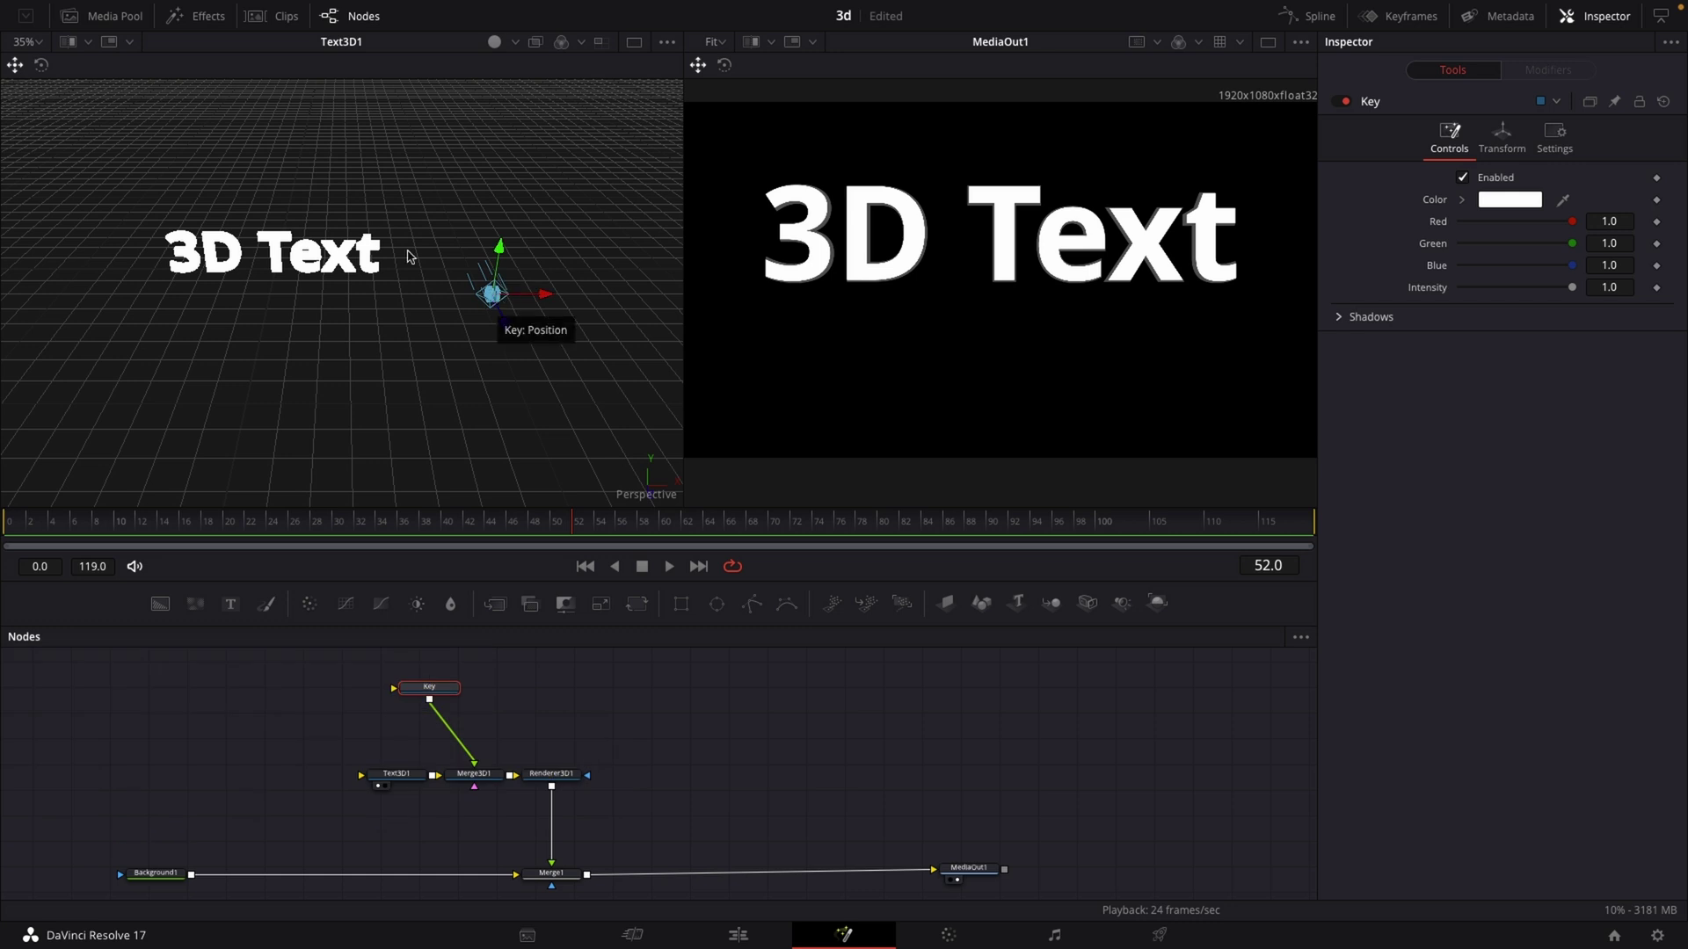
left_click(42, 67)
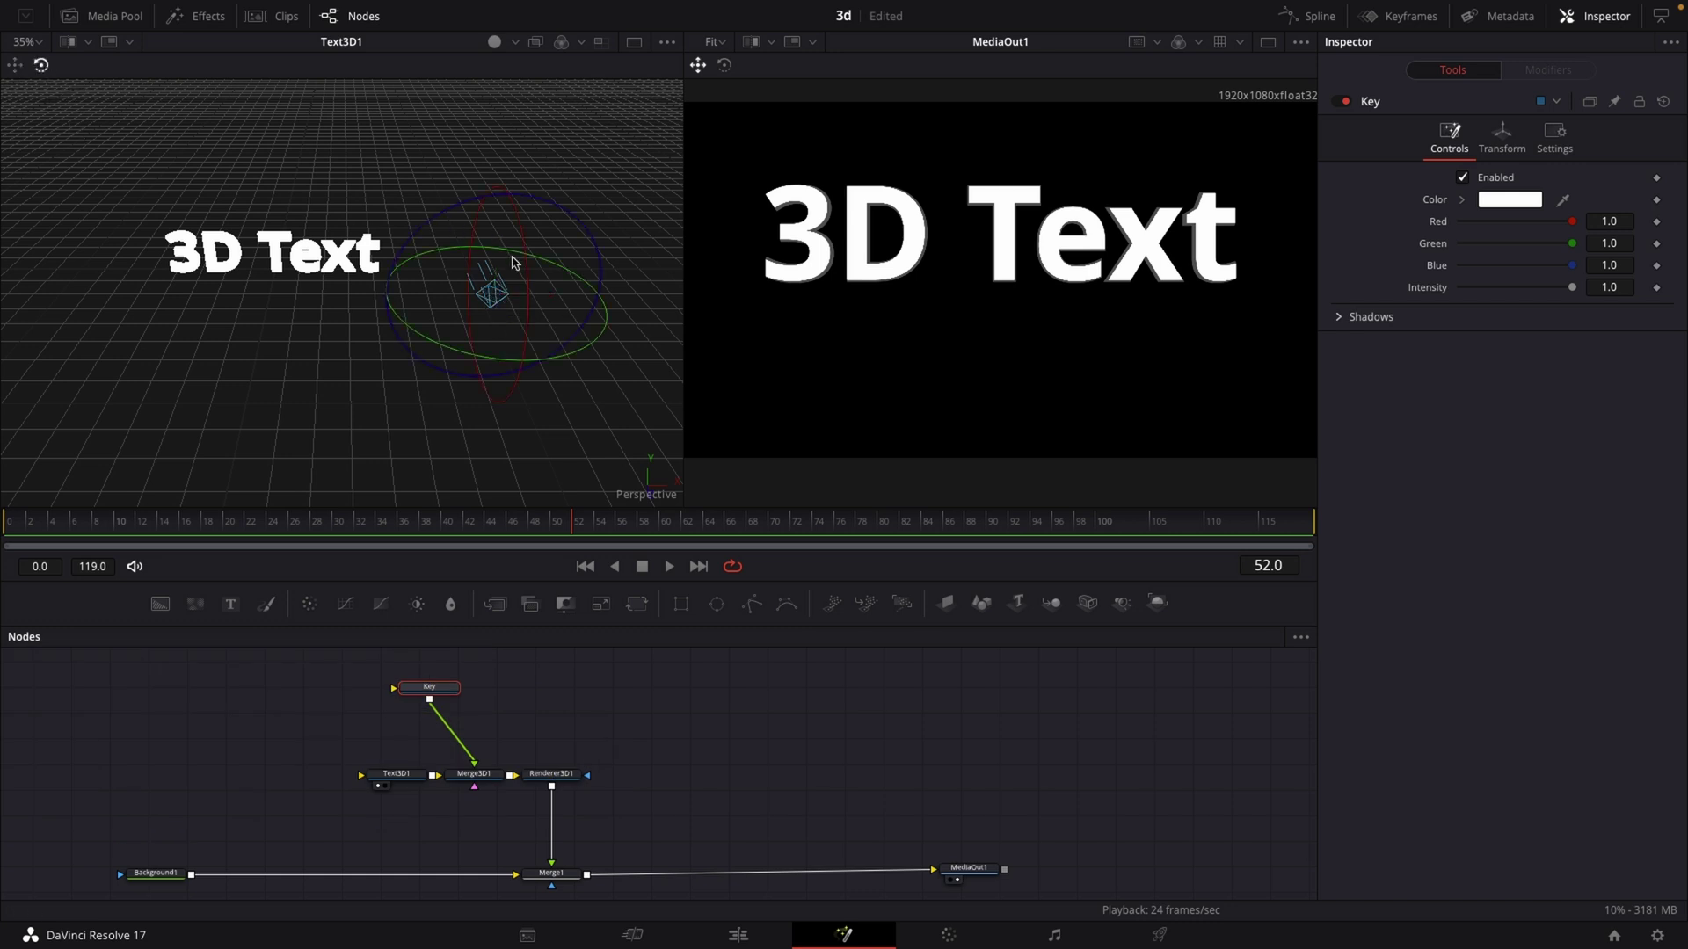
left_click_drag(547, 266, 421, 208)
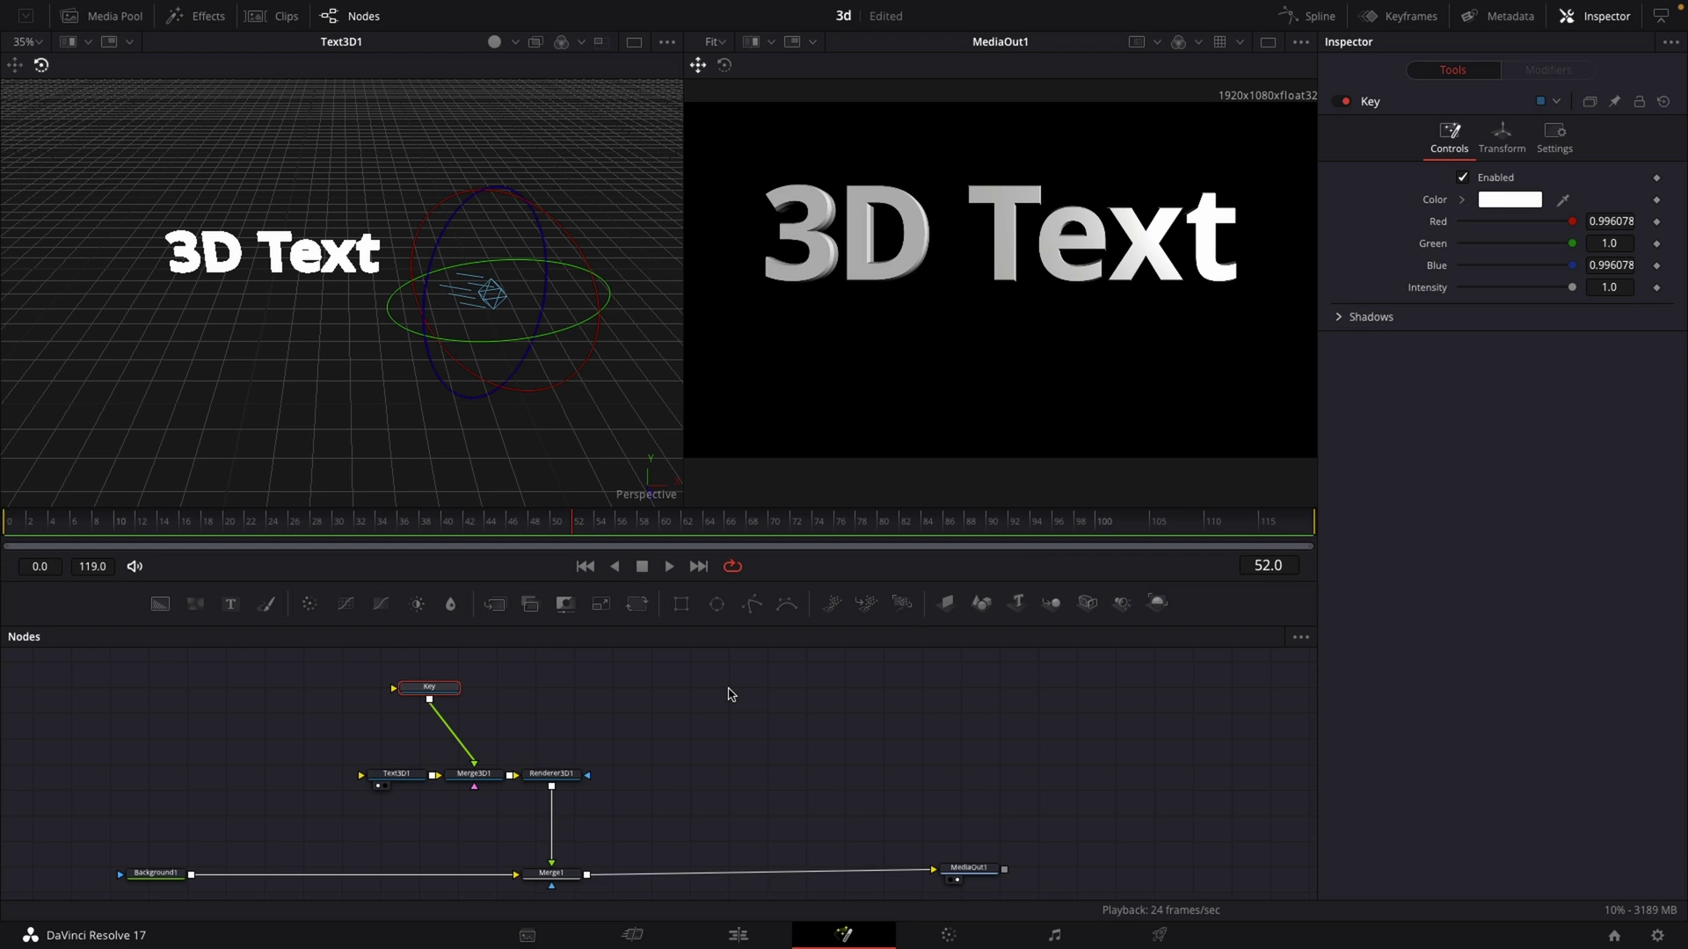
key("ctrl+s")
- Duplicate the Key light, rename the copy 'Back', and connect it into Merge3D1
left_click(507, 691)
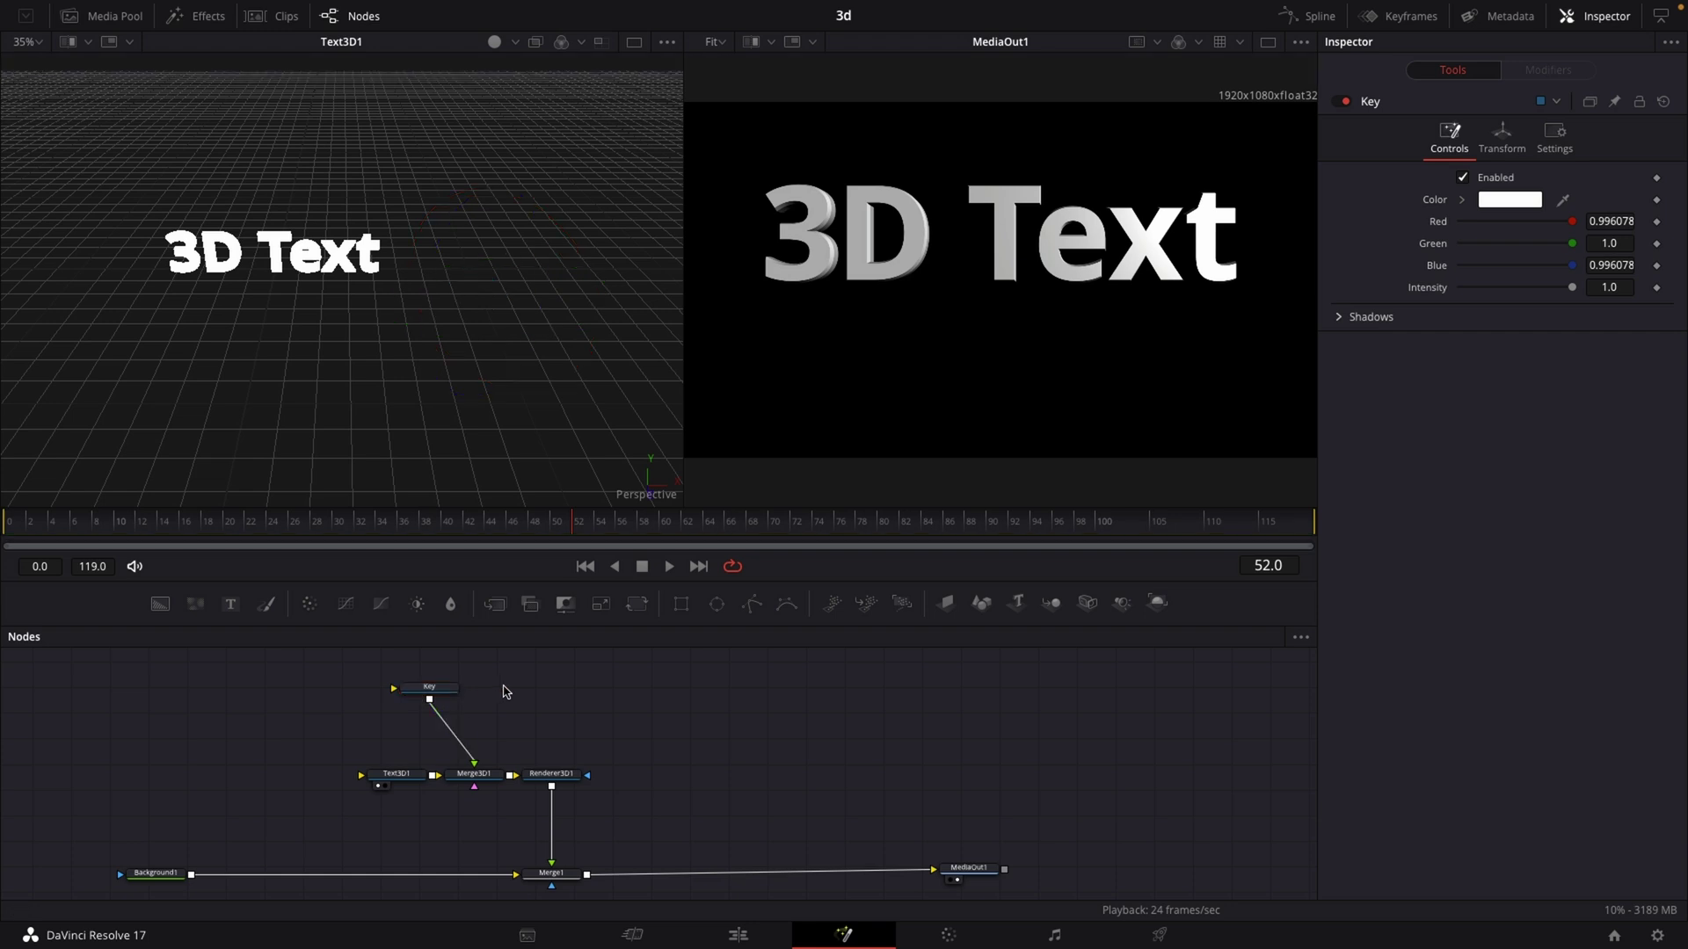
key("ctrl+v")
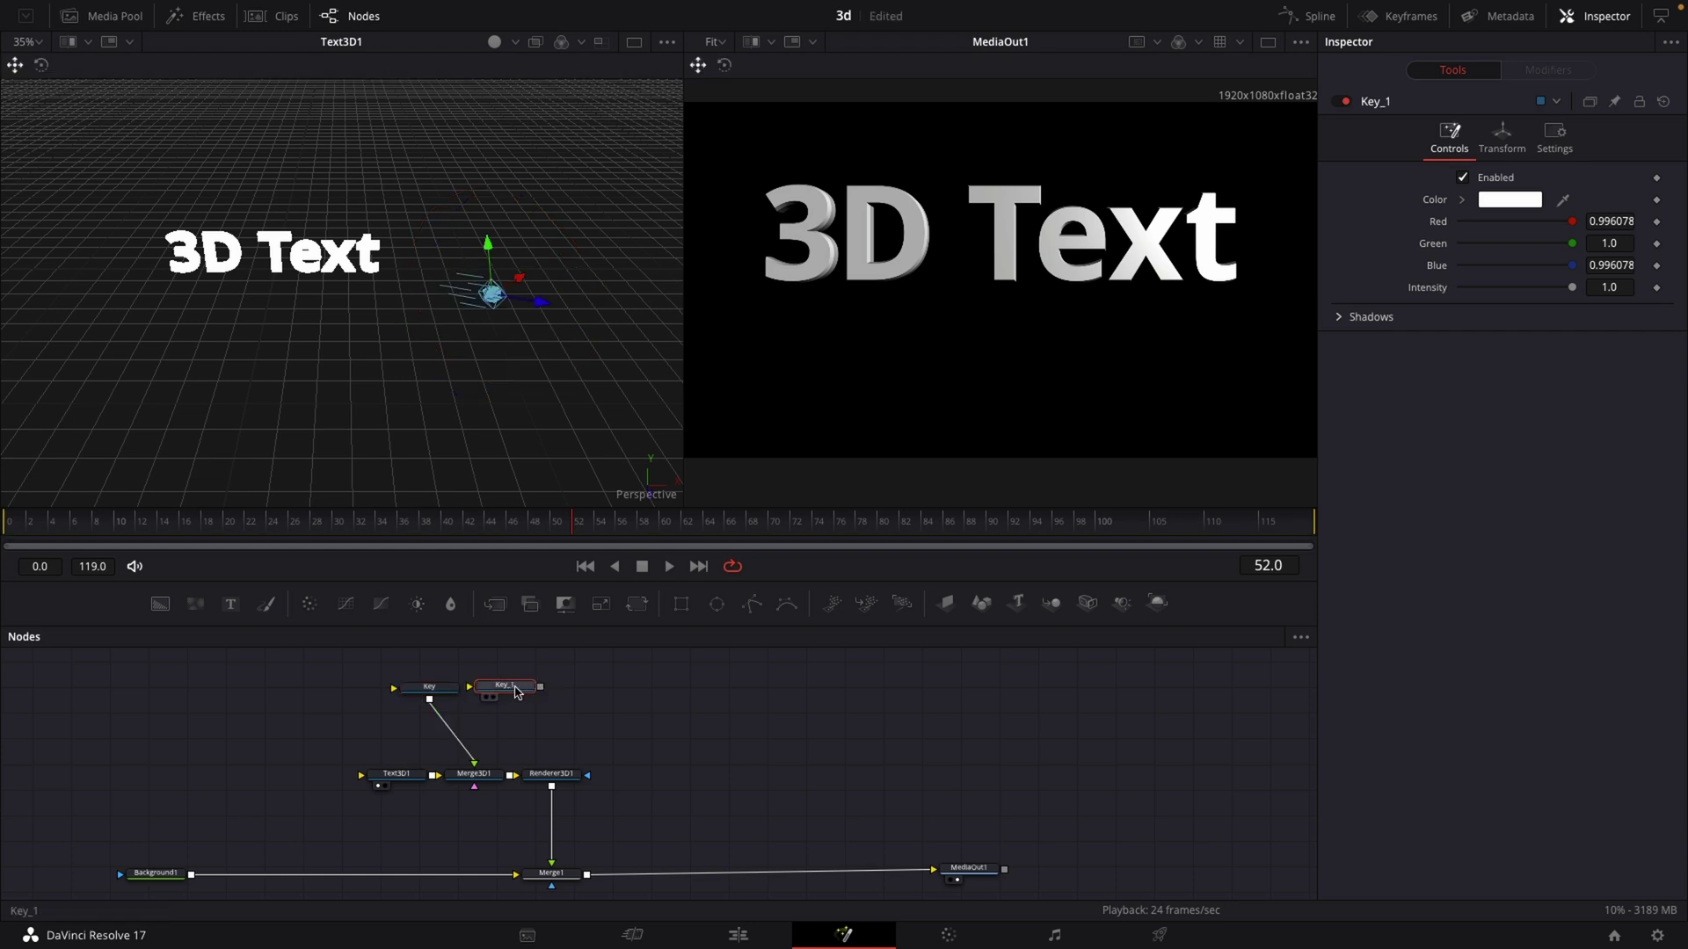
key("F2")
type("Back")
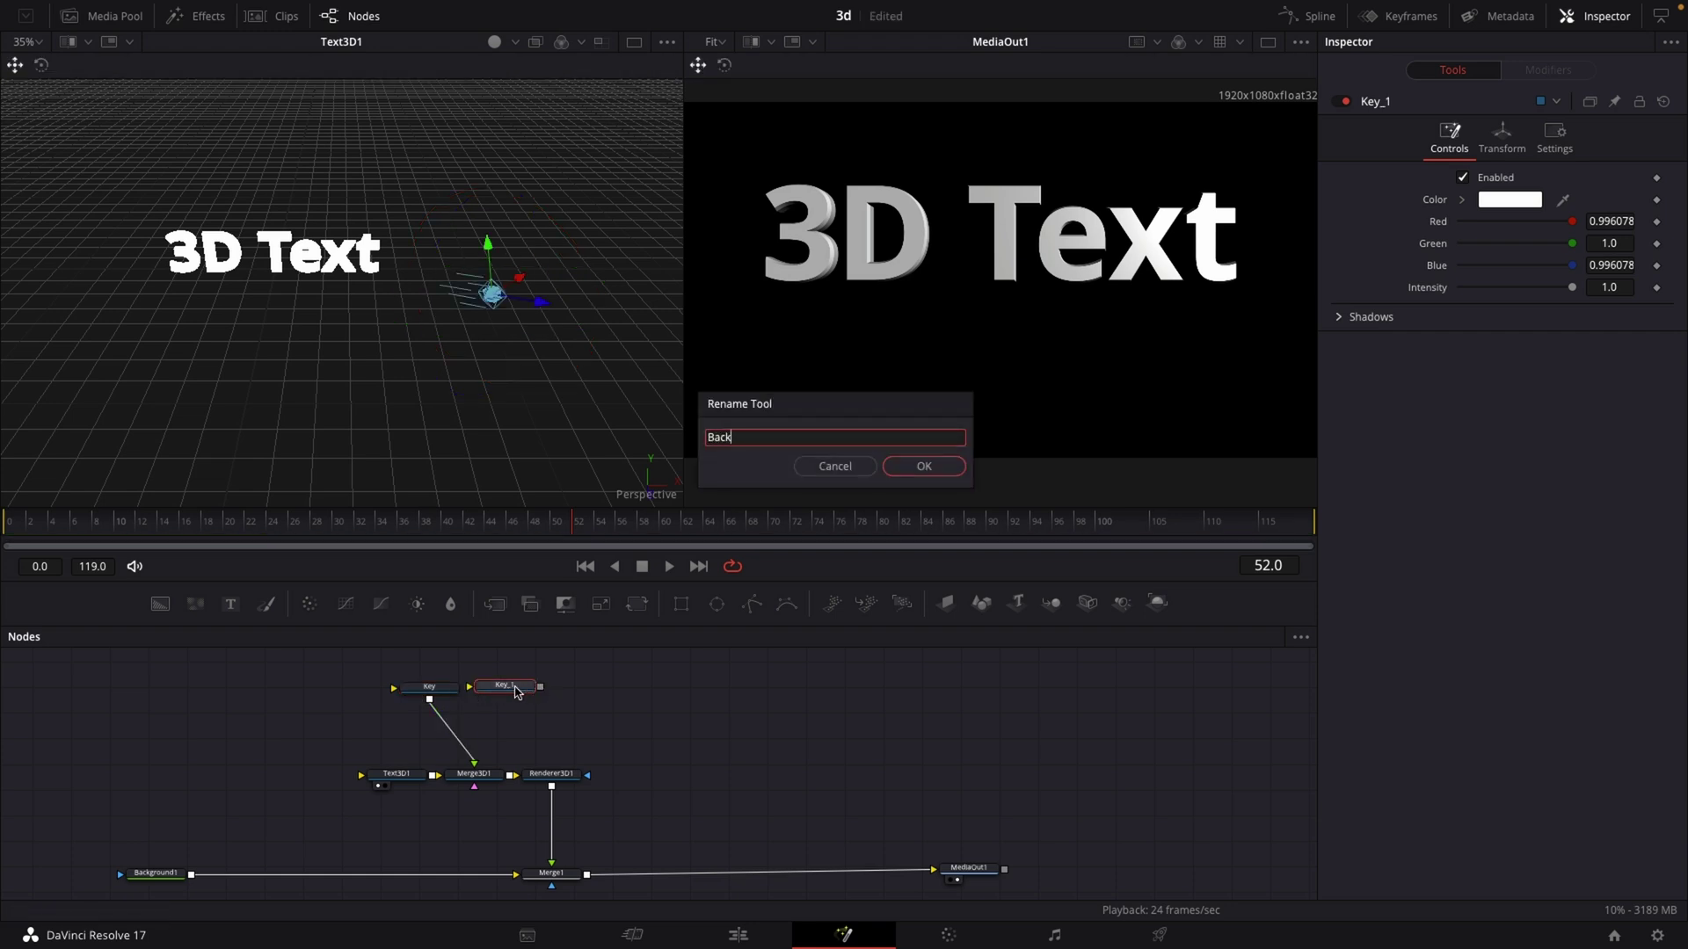
key("Return")
left_click_drag(541, 686, 490, 770)
left_click_drag(505, 685, 527, 358)
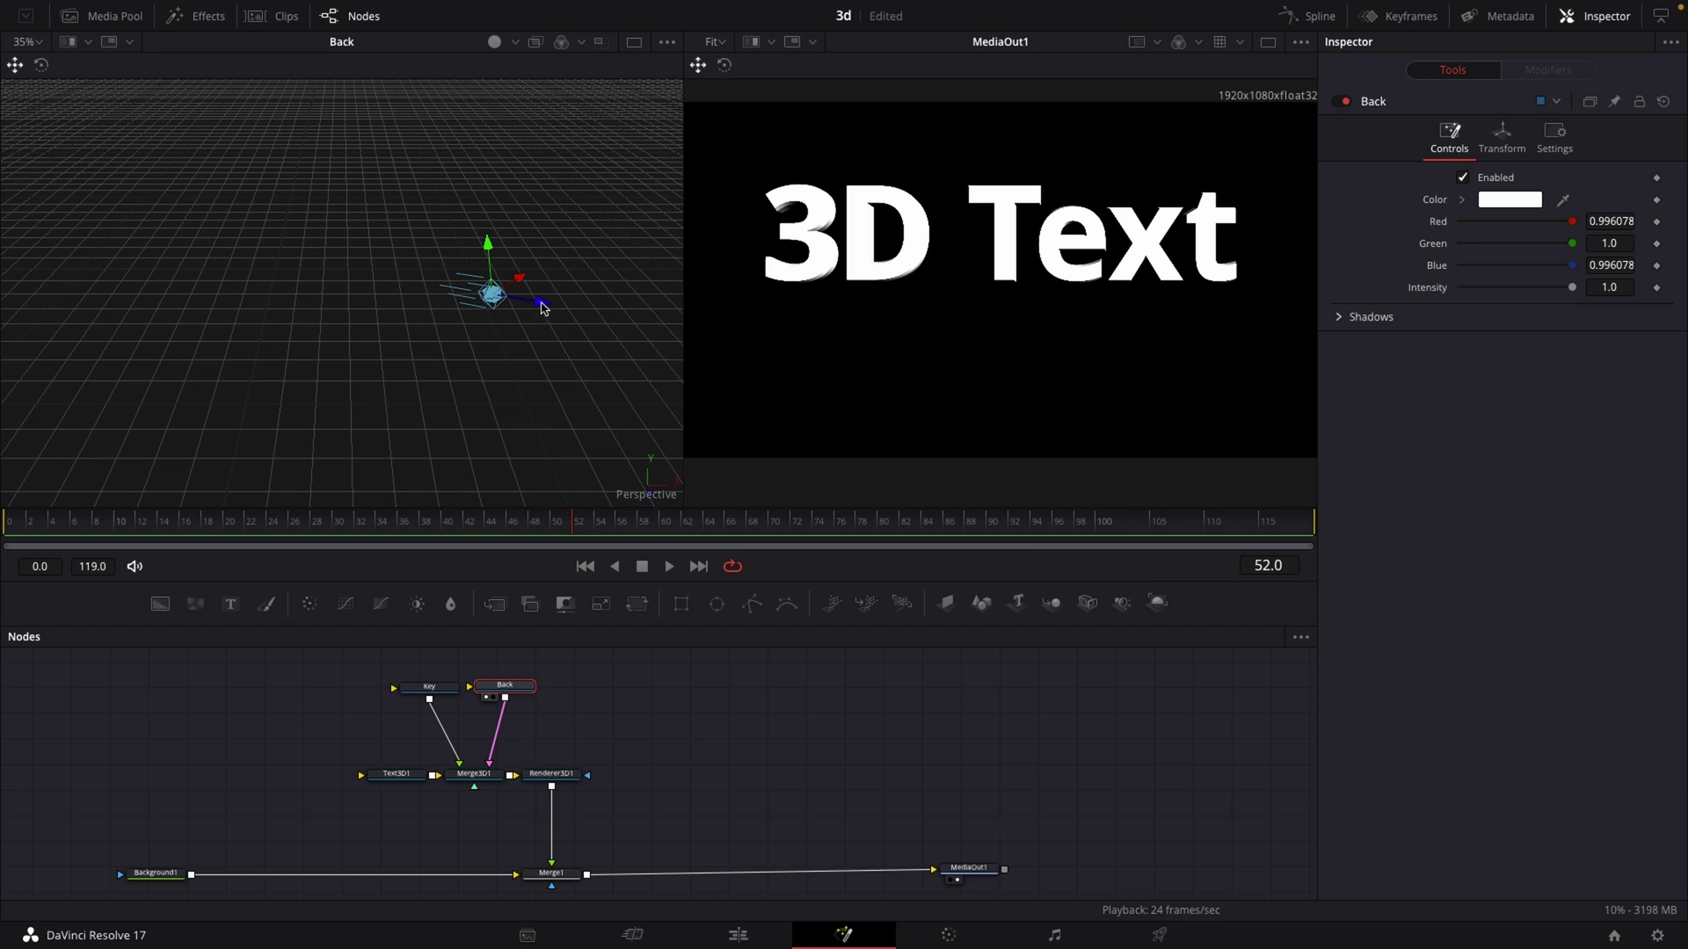
- Reset the Back light's X, Y, Z position and rotation to zero
left_click(1501, 136)
double_click(1443, 199)
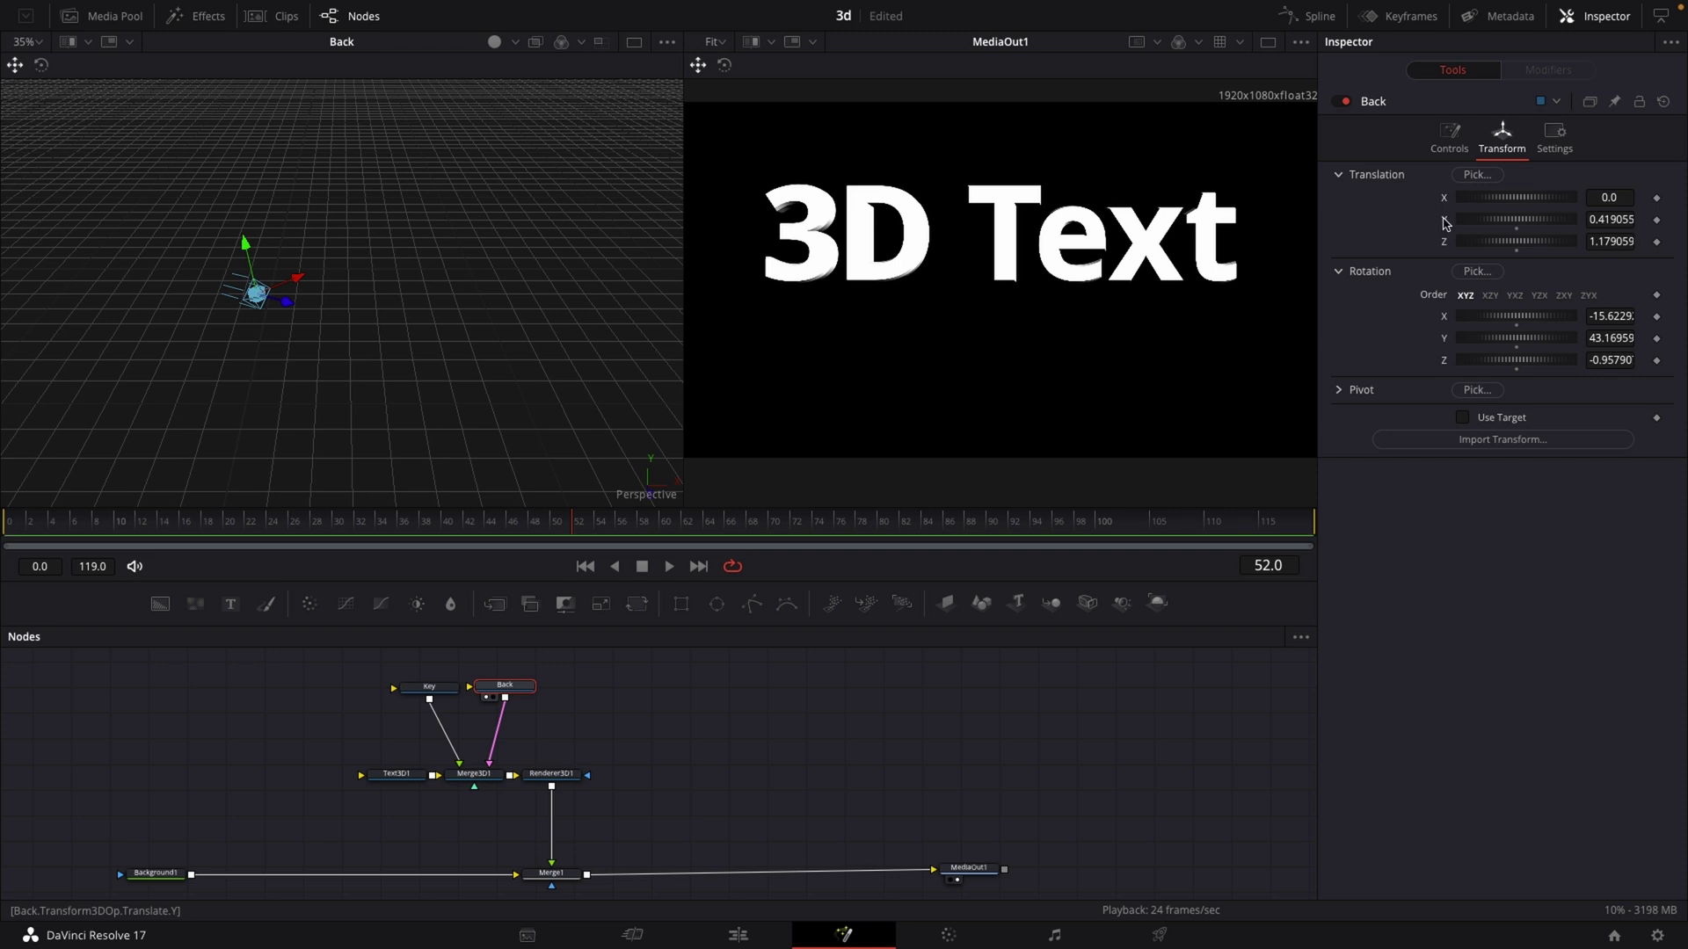
double_click(1443, 221)
double_click(1442, 245)
double_click(1442, 317)
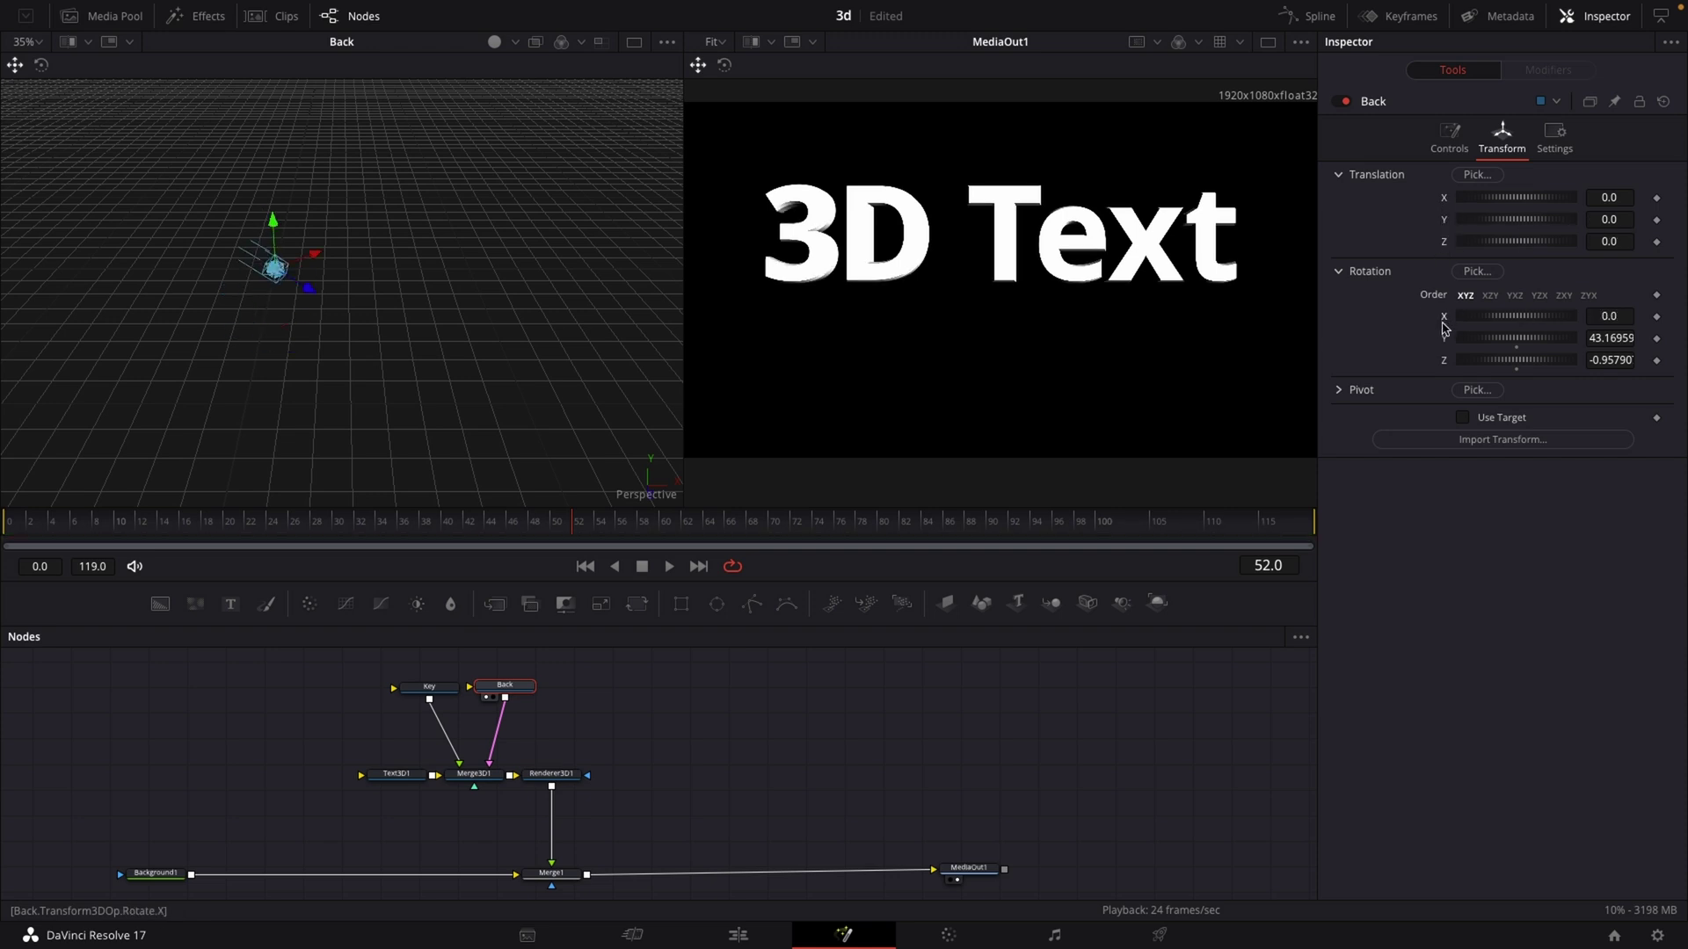
double_click(1442, 339)
double_click(1444, 361)
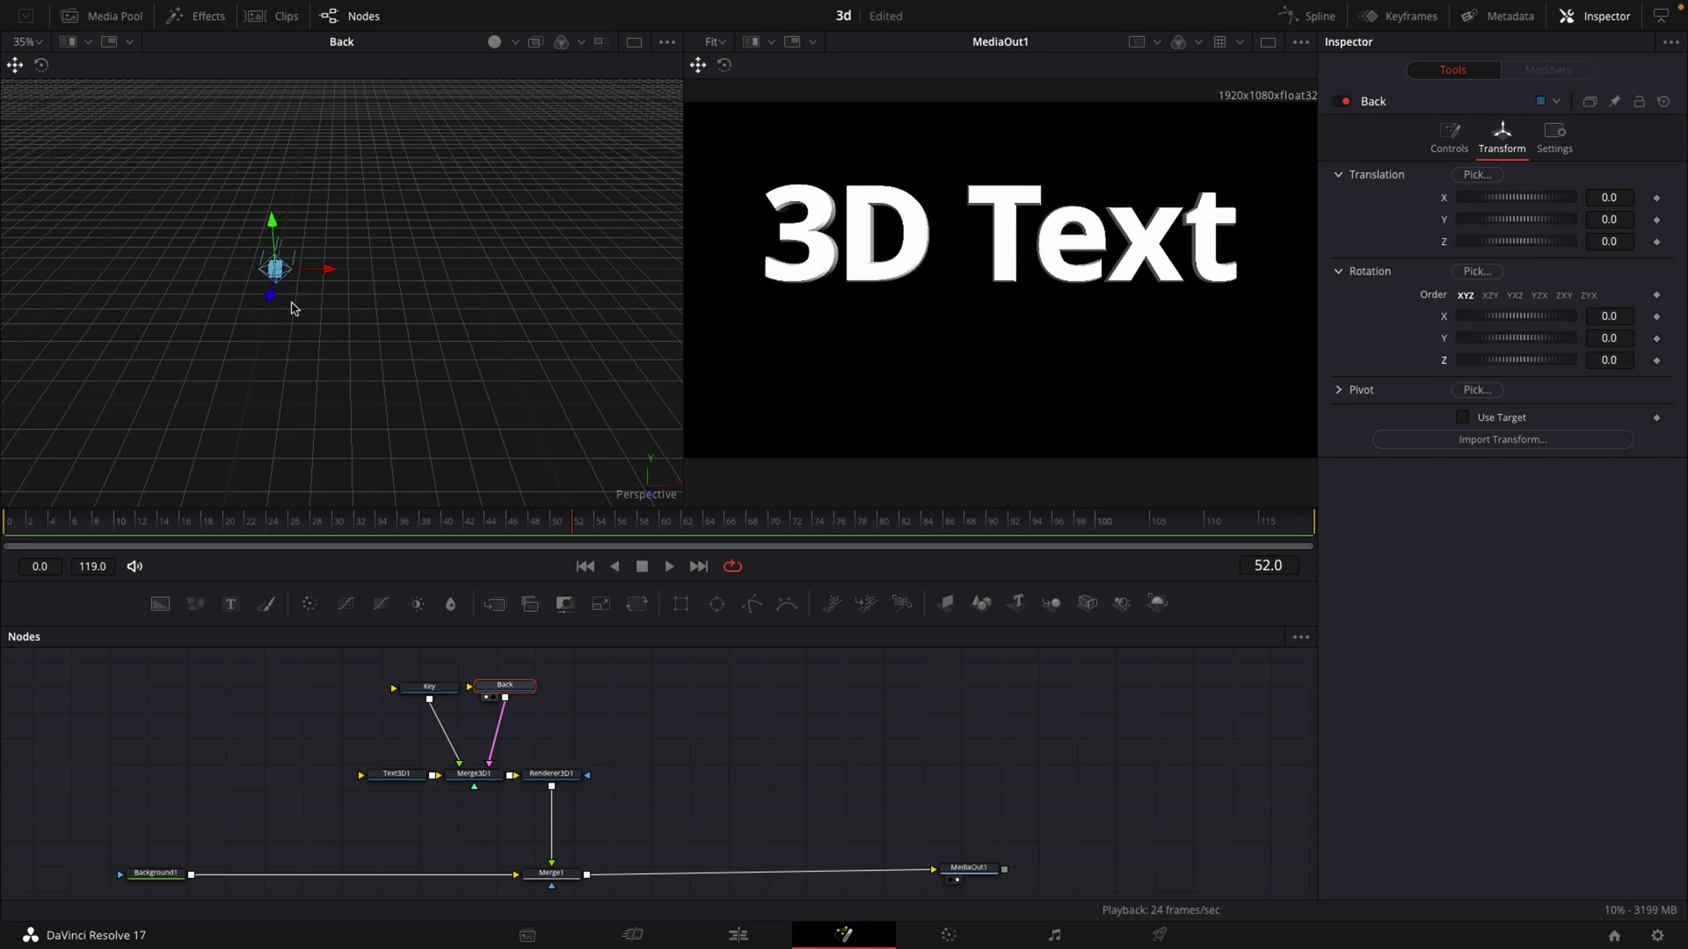
- Place the Back light behind the text at X -1.53, Z -3.41, rotated -151.9° in Y
left_click_drag(271, 296, 312, 197)
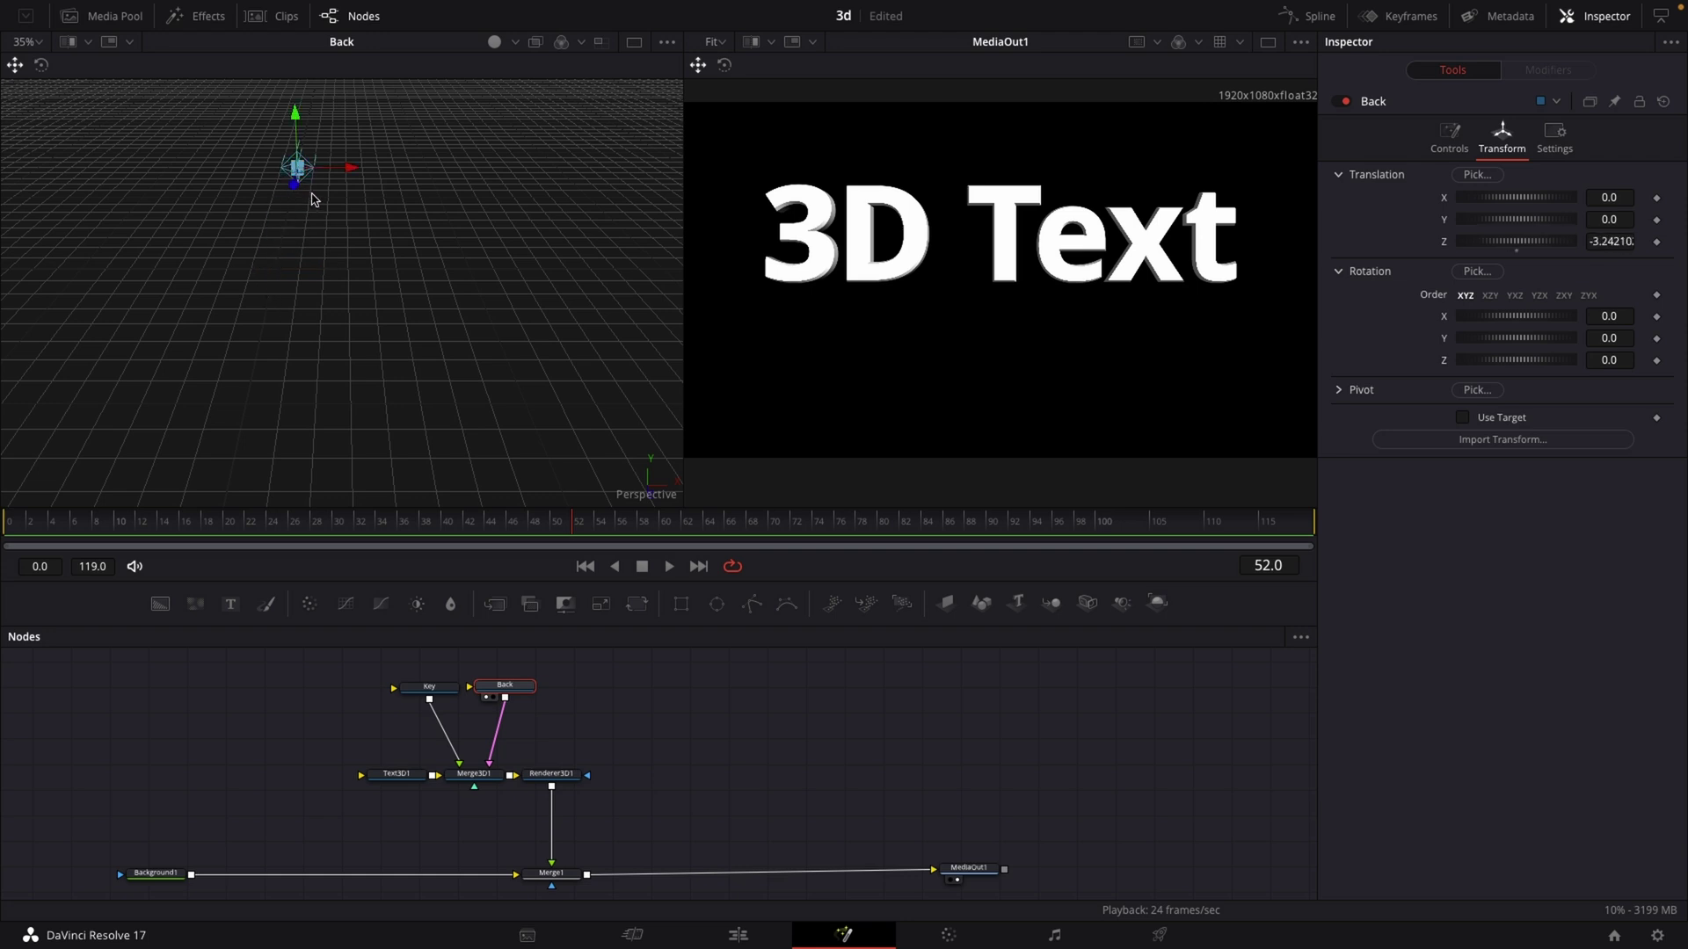
left_click(41, 65)
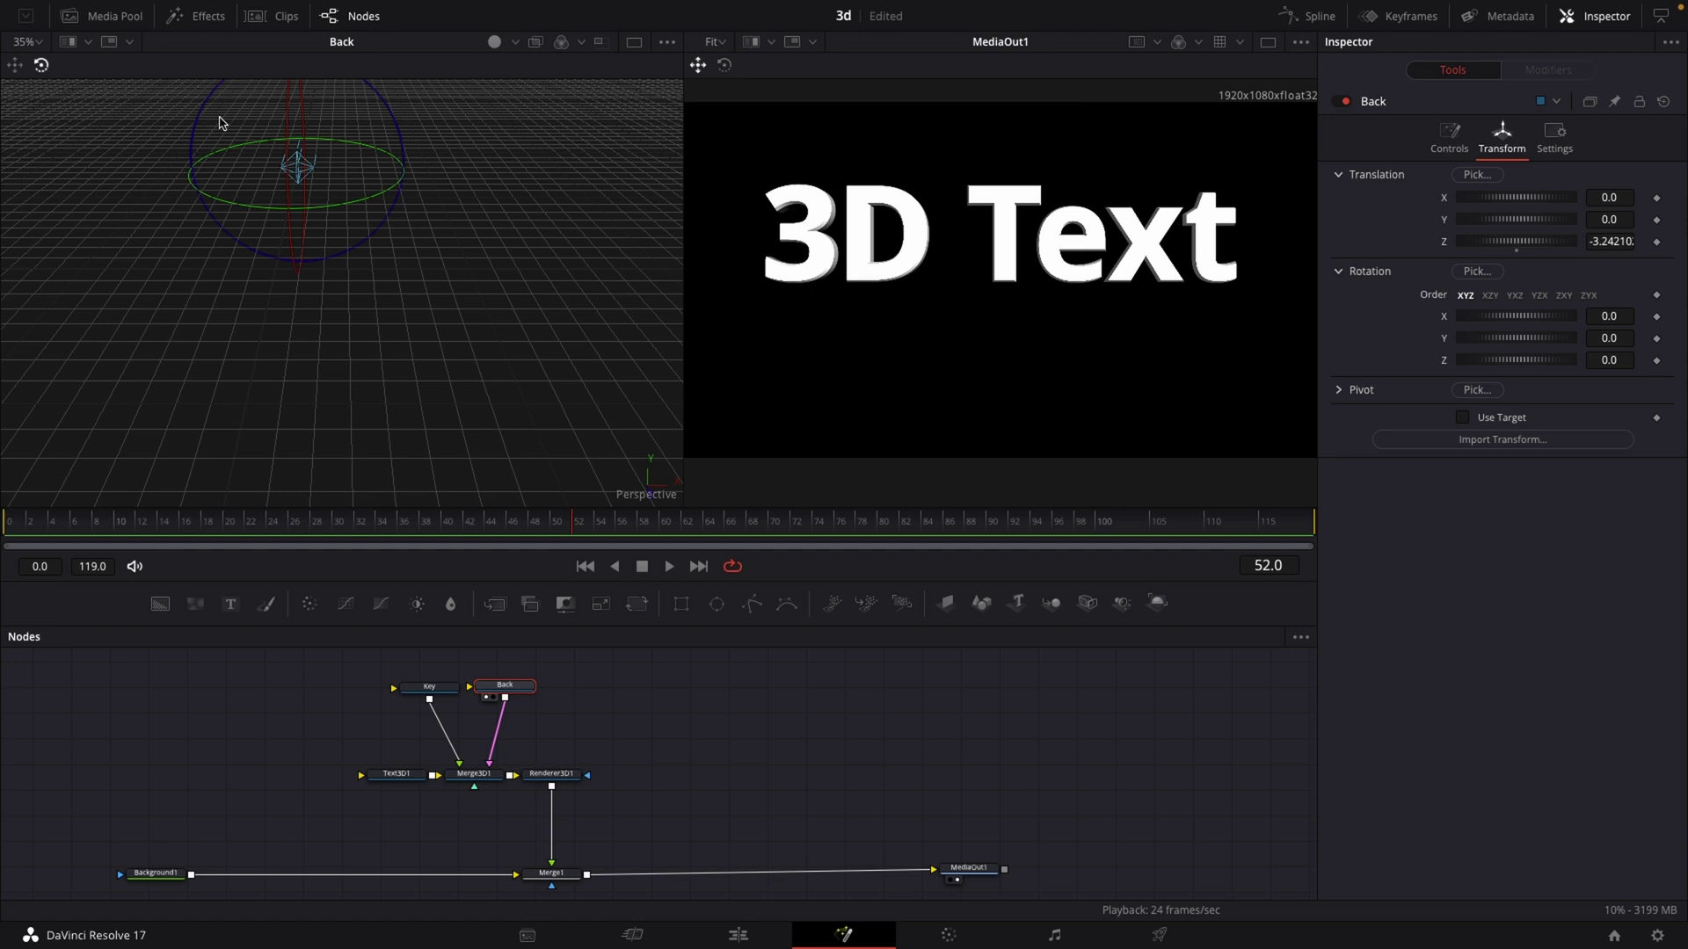
left_click_drag(397, 188, 84, 165)
left_click(15, 65)
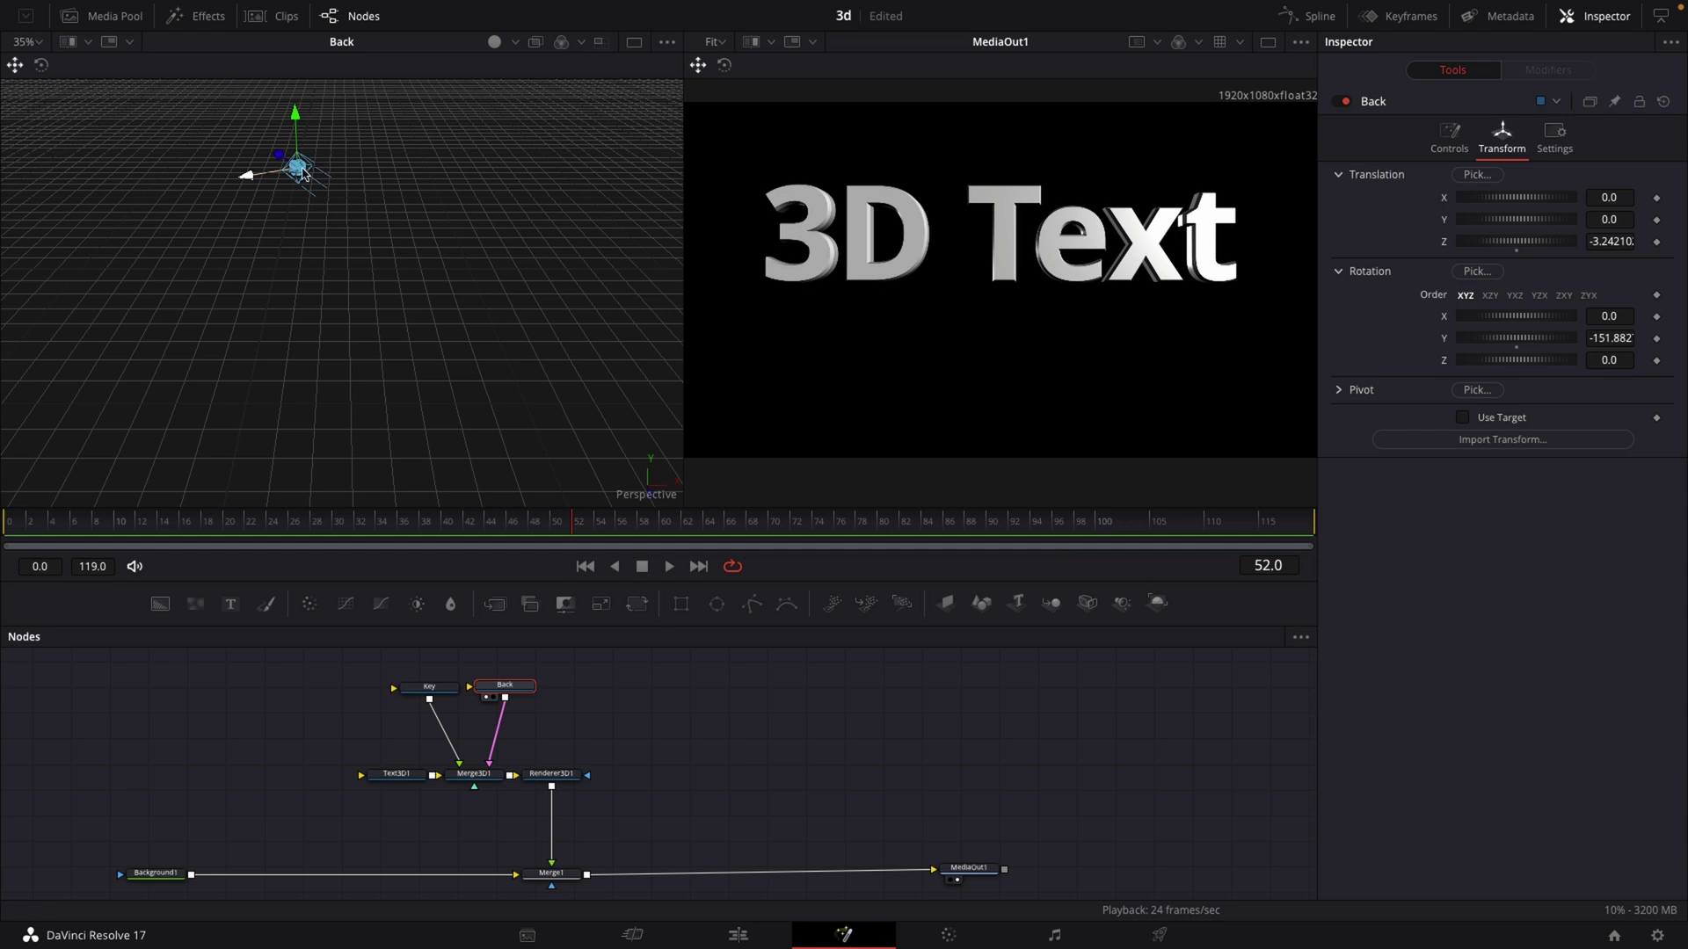
left_click_drag(295, 166, 244, 154)
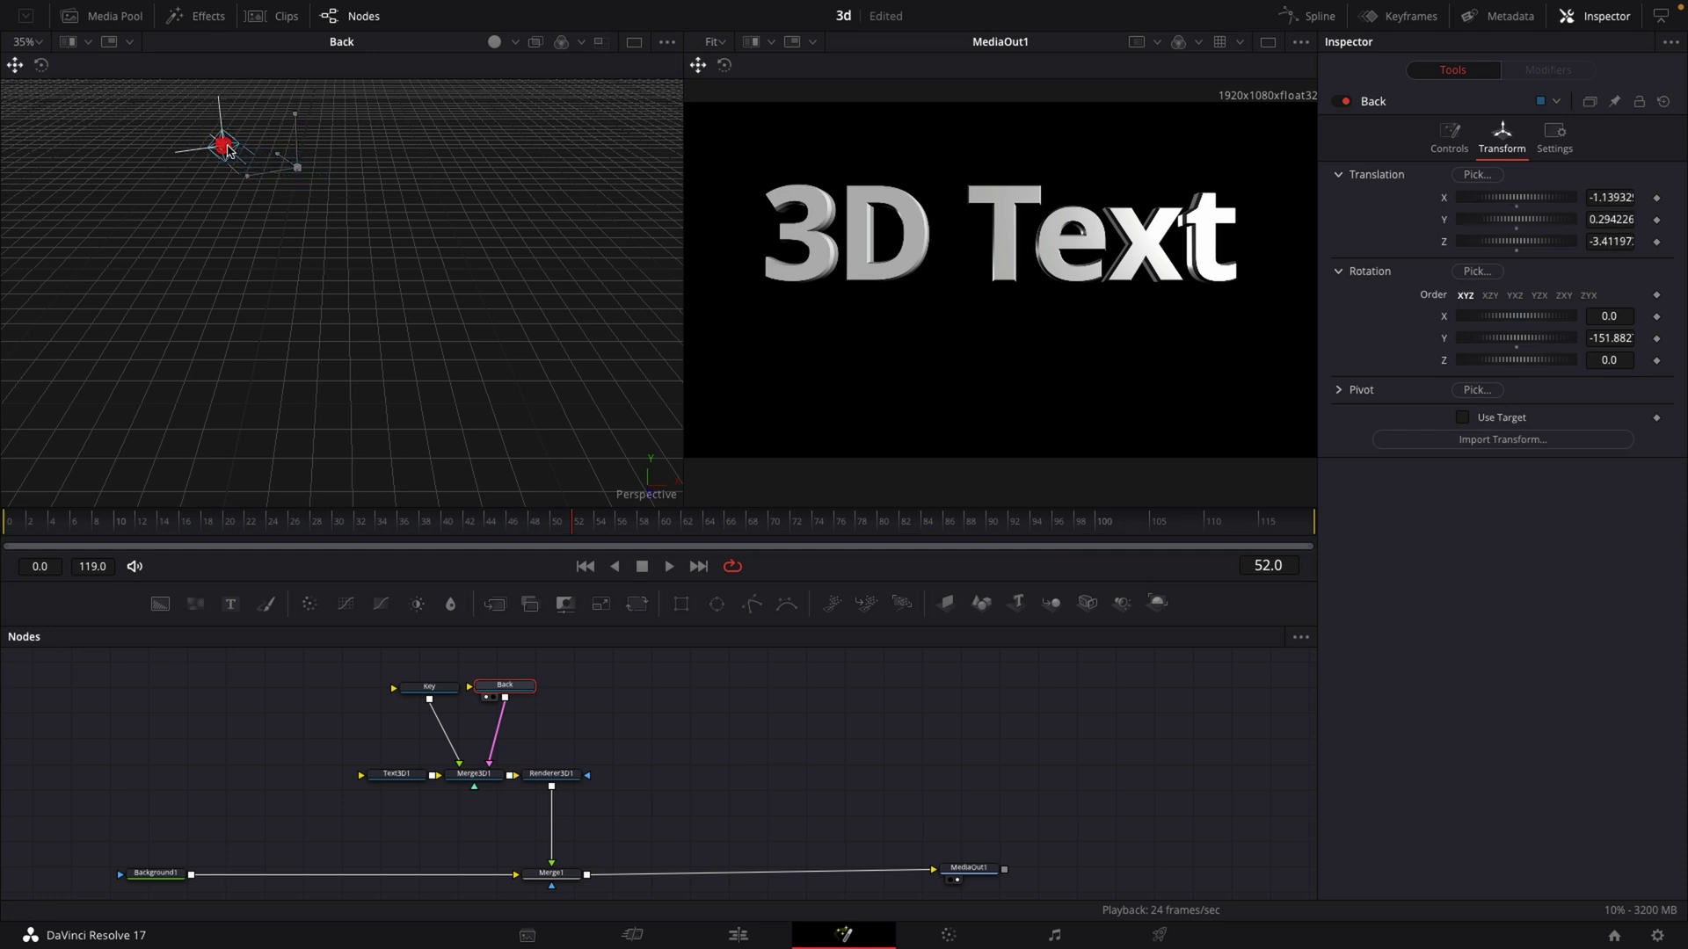
left_click_drag(227, 149, 200, 148)
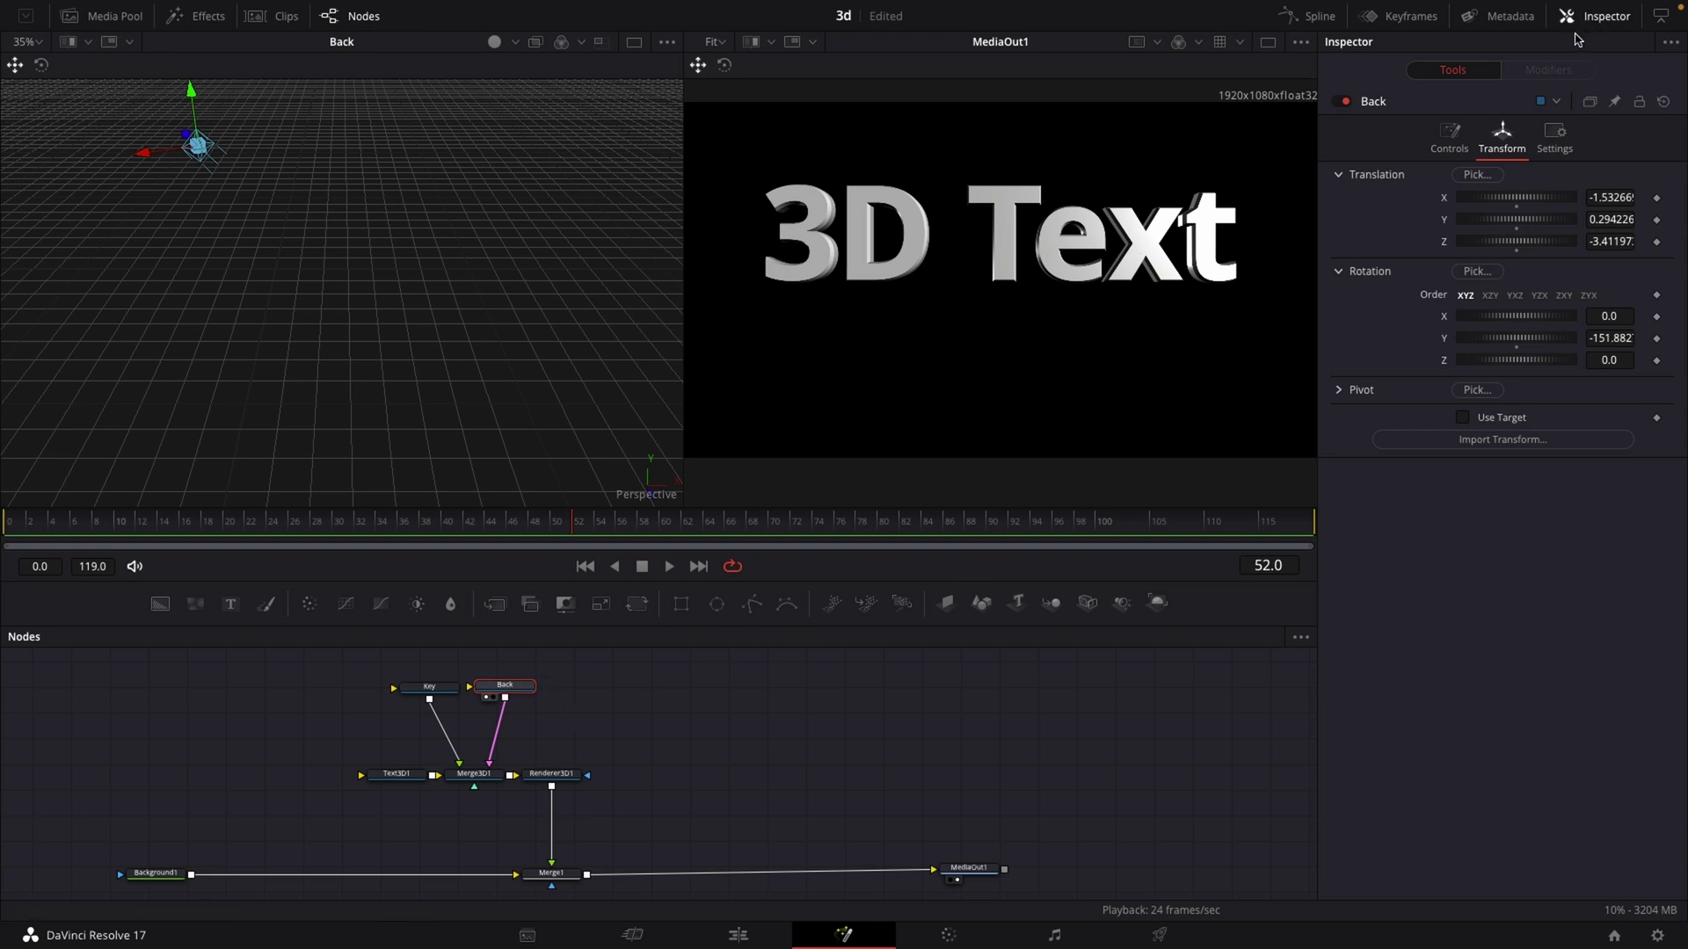
- Colour the Back light teal (R 0.02, G 1.0, B 0.99)
left_click(1450, 137)
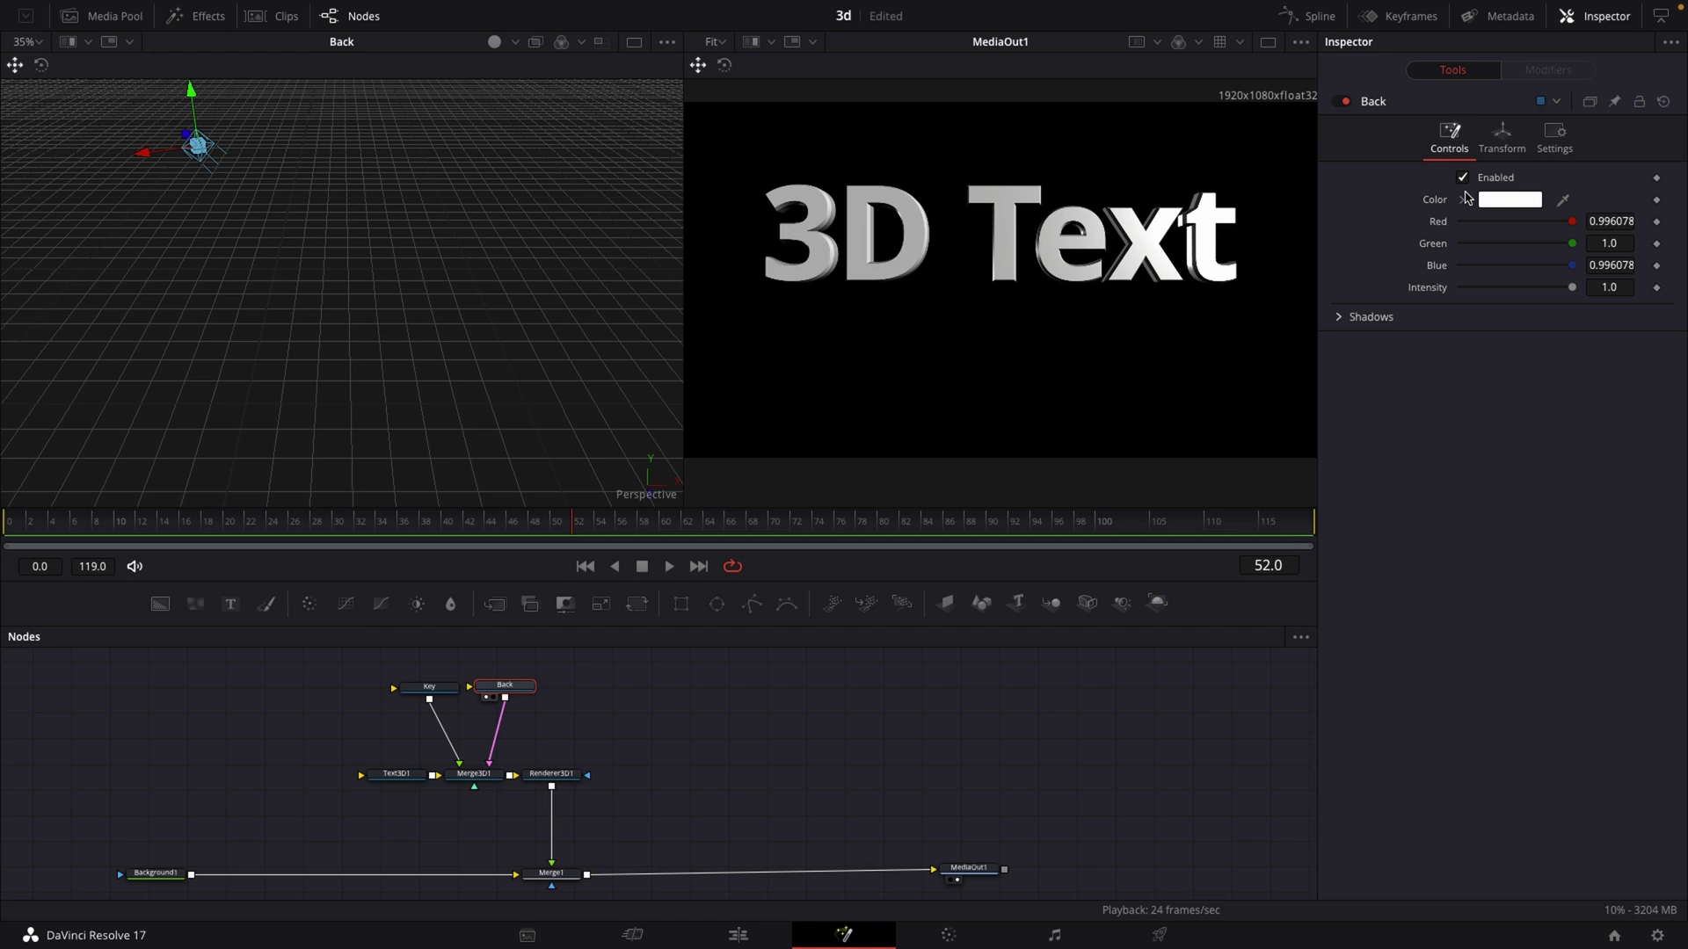
left_click(1501, 202)
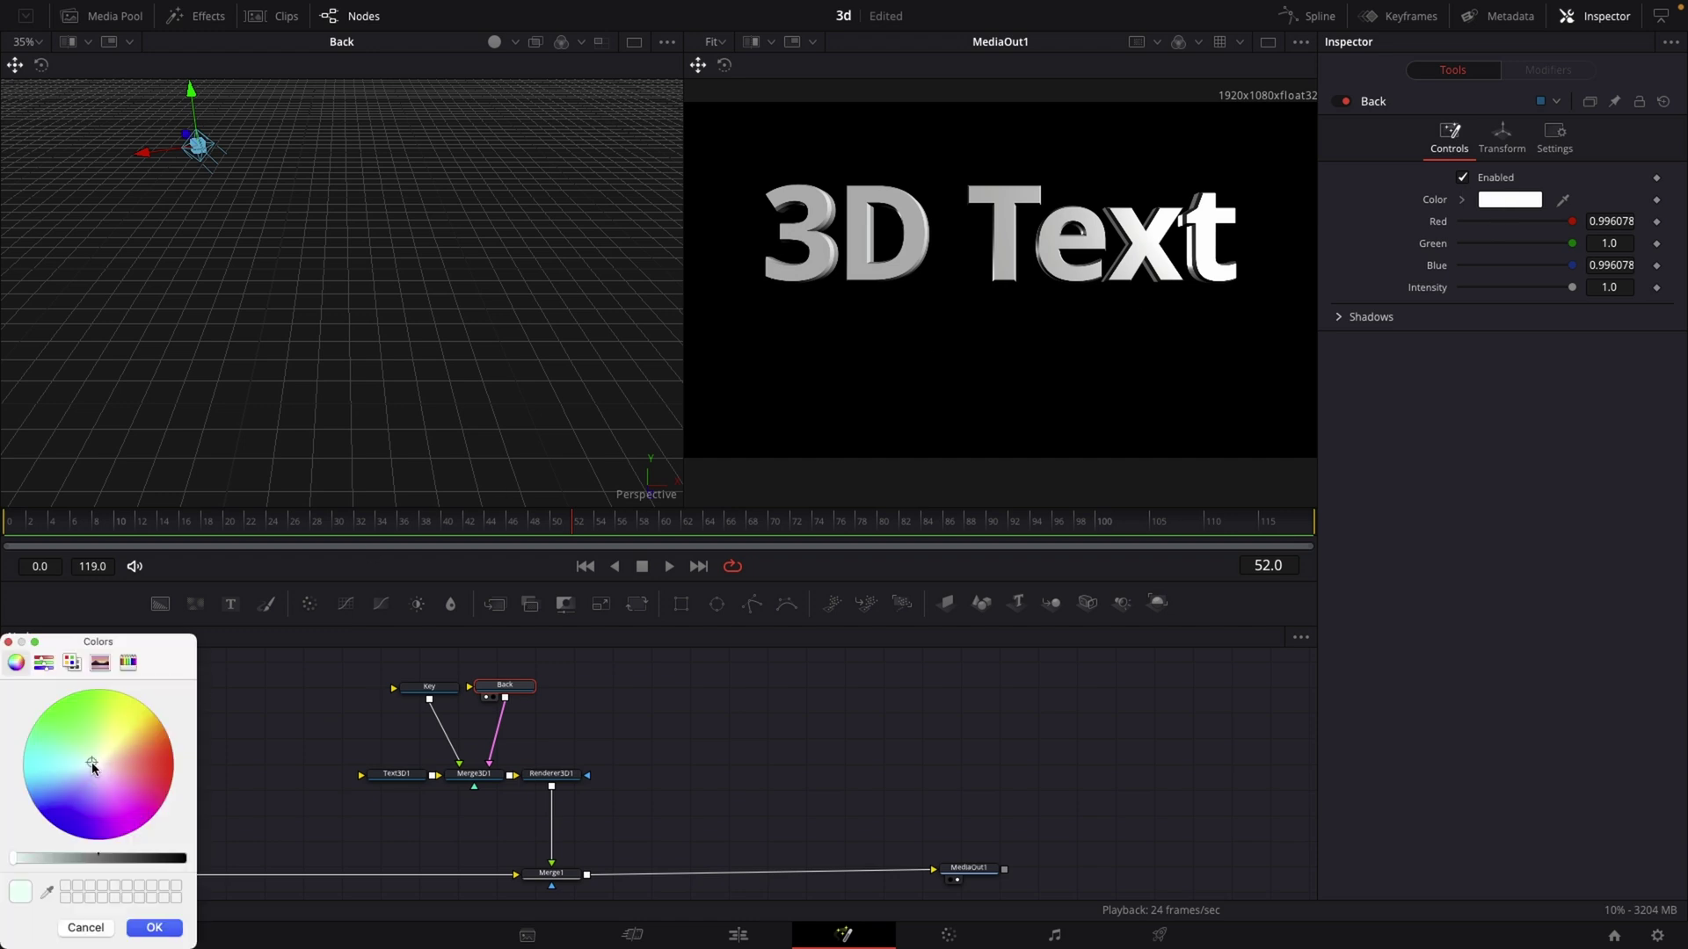
left_click_drag(92, 762, 25, 769)
left_click(154, 928)
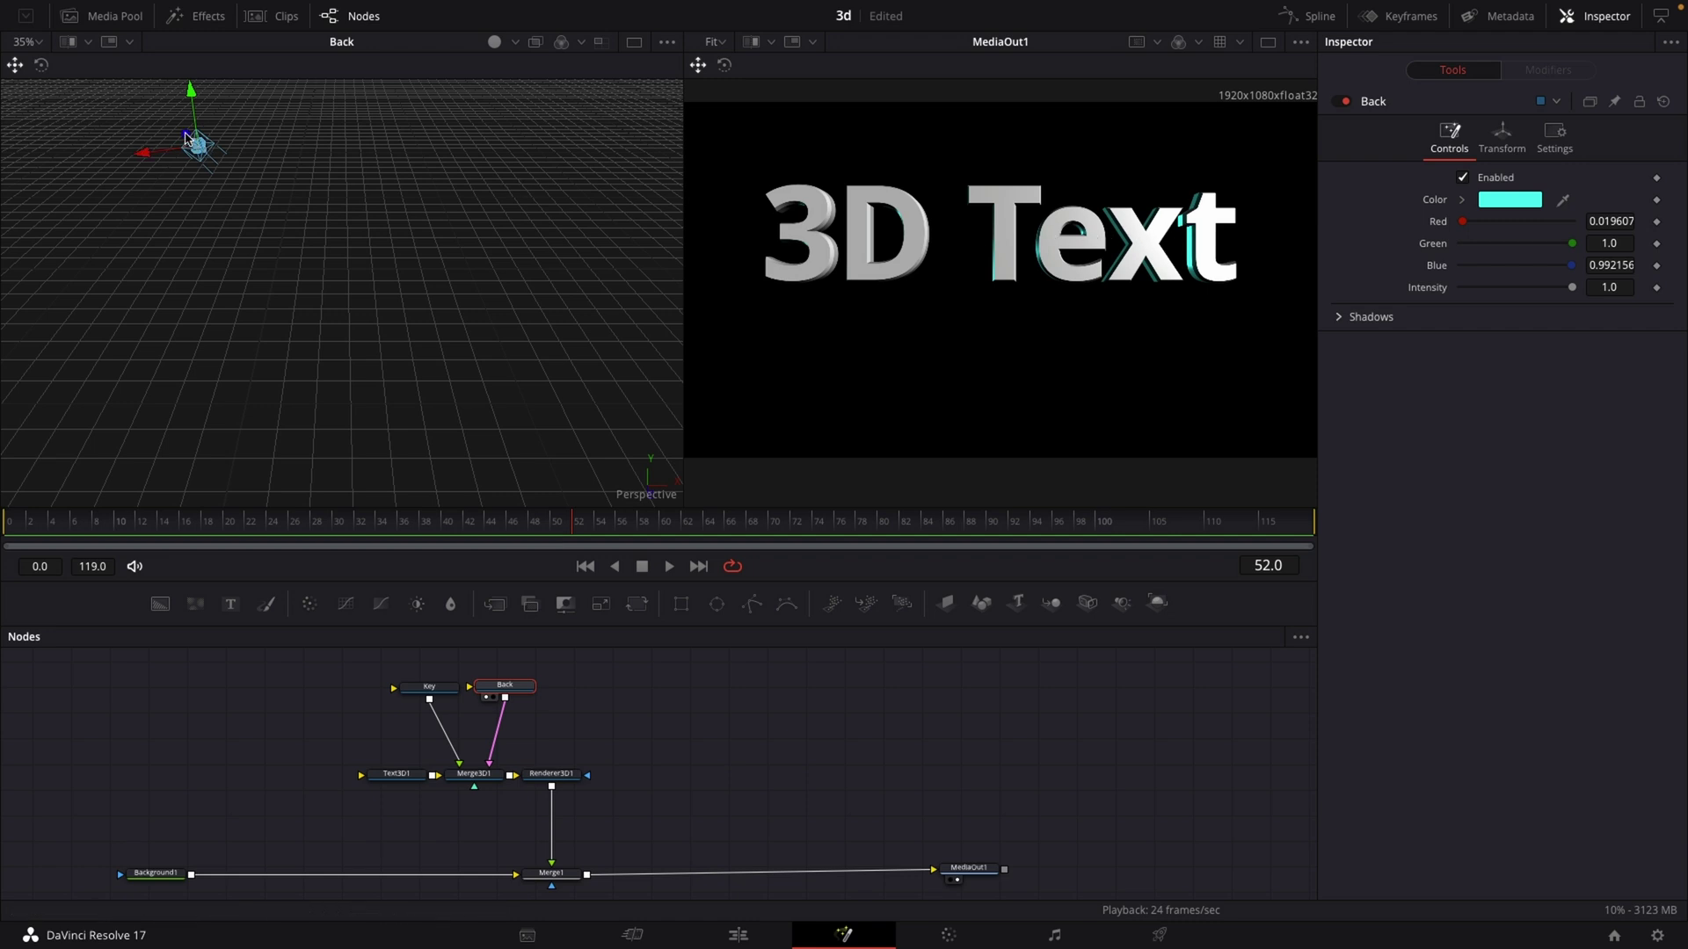
- Nudge the Back light left and arrange the Key and Back nodes beside Merge3D1
mouse_move(195, 143)
left_mouse_down()
mouse_move(145, 139)
mouse_move(215, 160)
mouse_move(168, 154)
left_mouse_up()
left_click(42, 65)
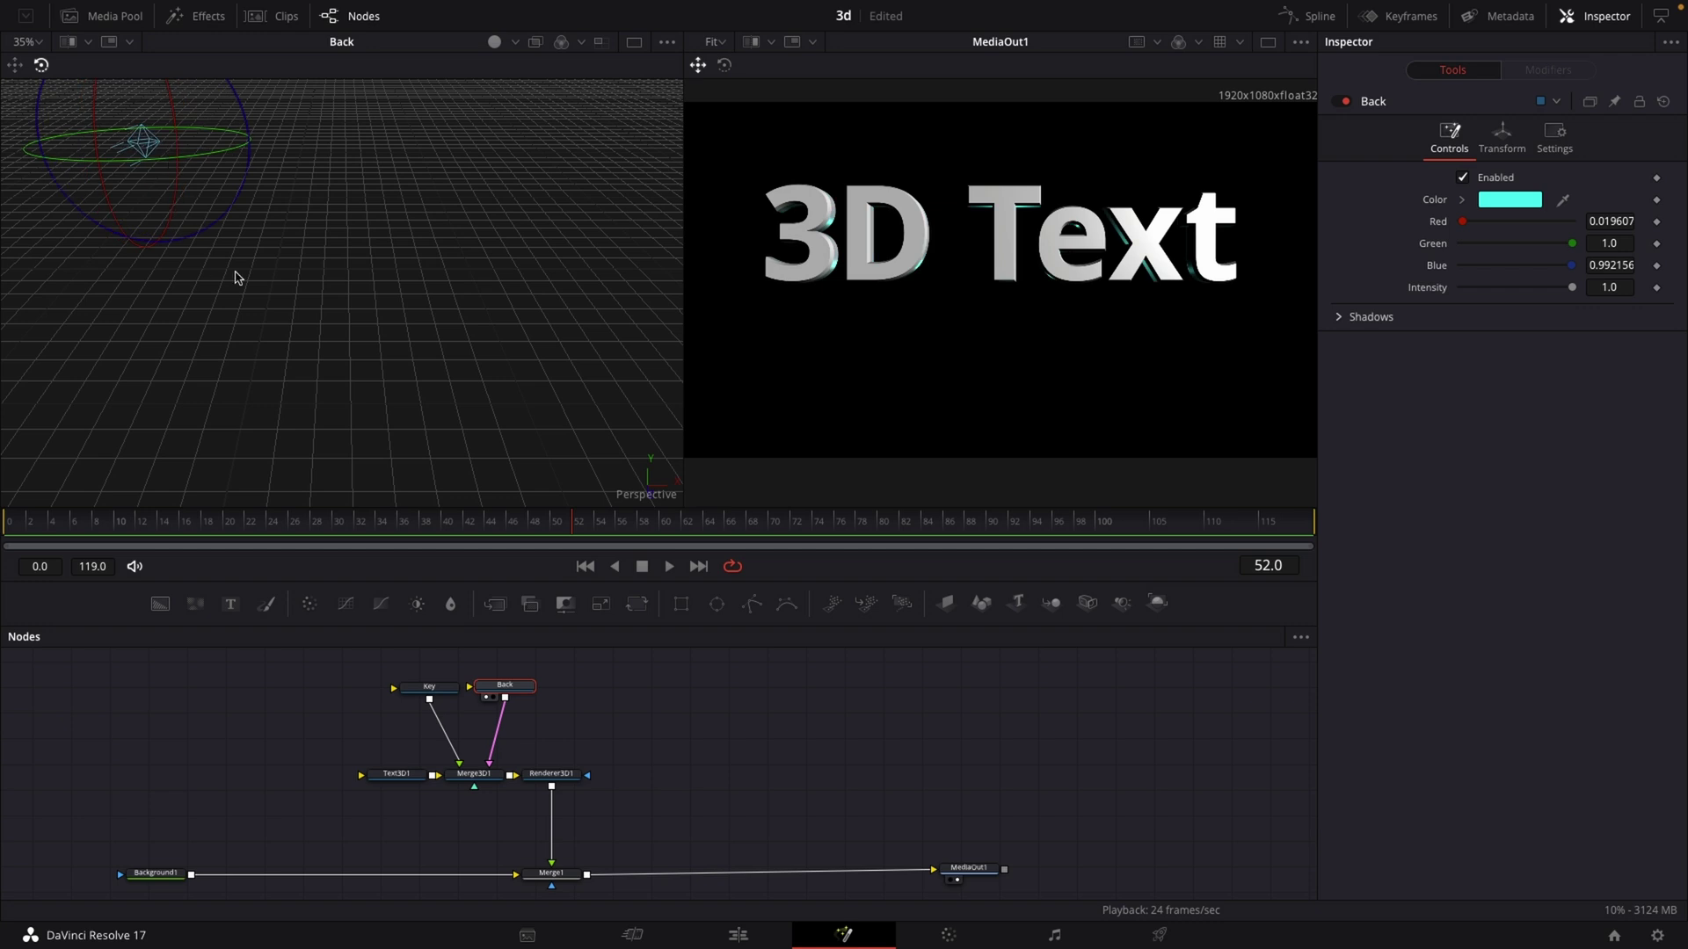
left_click_drag(429, 687, 356, 685)
left_click_drag(549, 692, 565, 694)
left_click(565, 694)
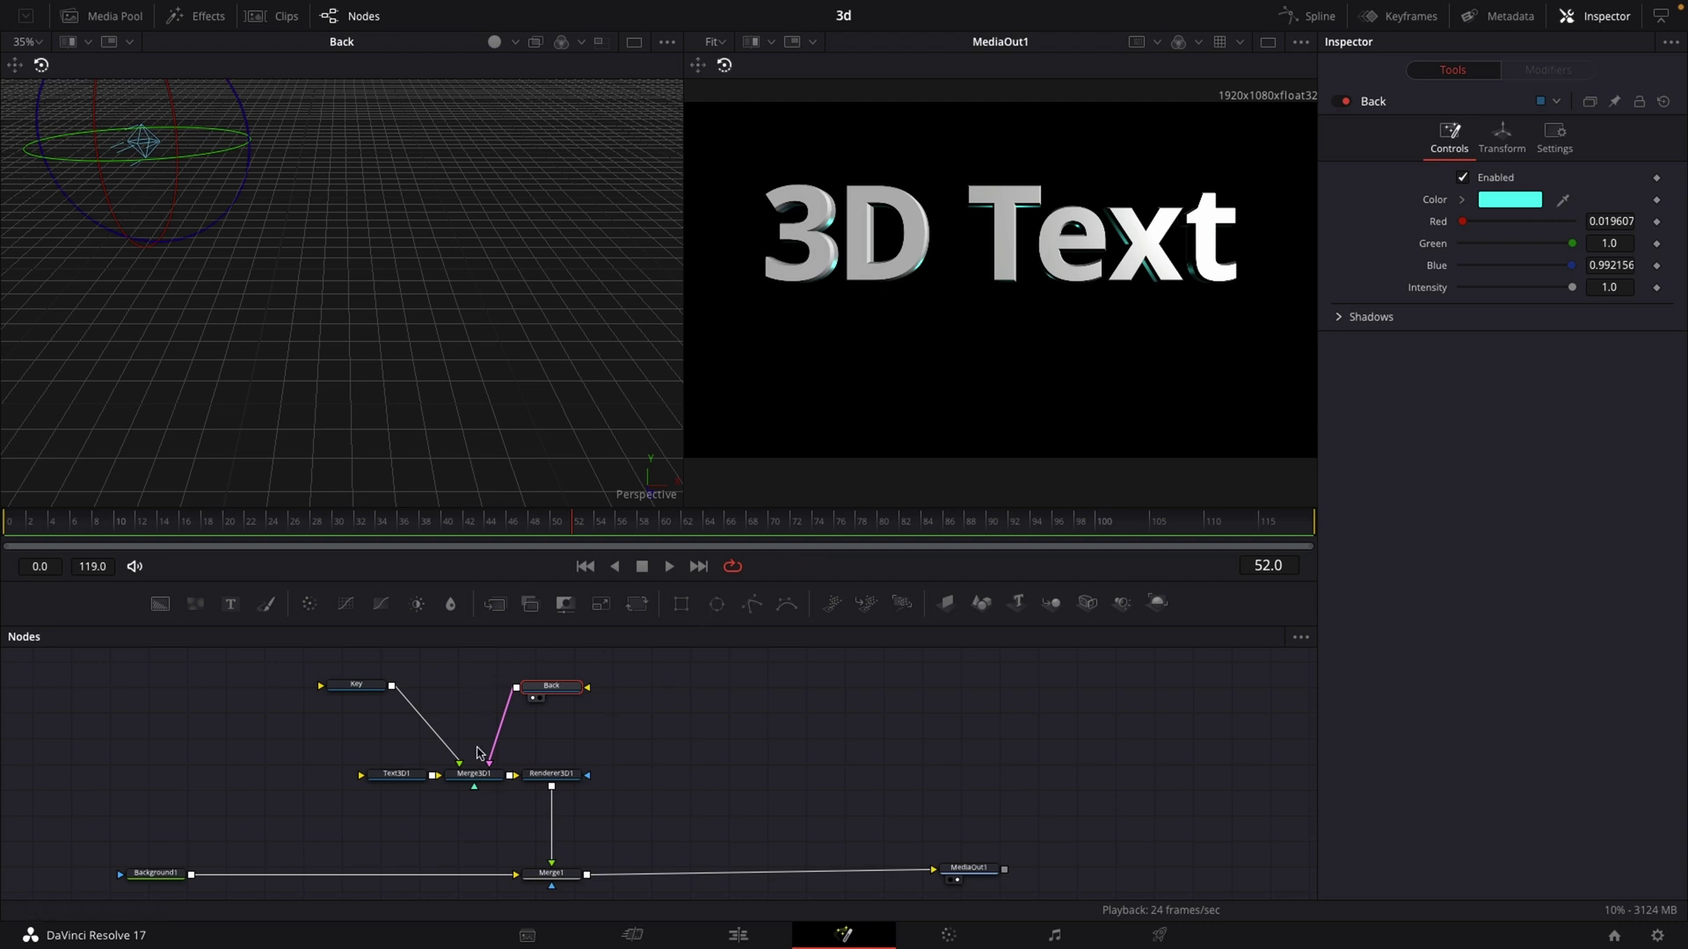
- Add a Point Light node feeding Merge3D1 via the tool search
left_click(466, 773)
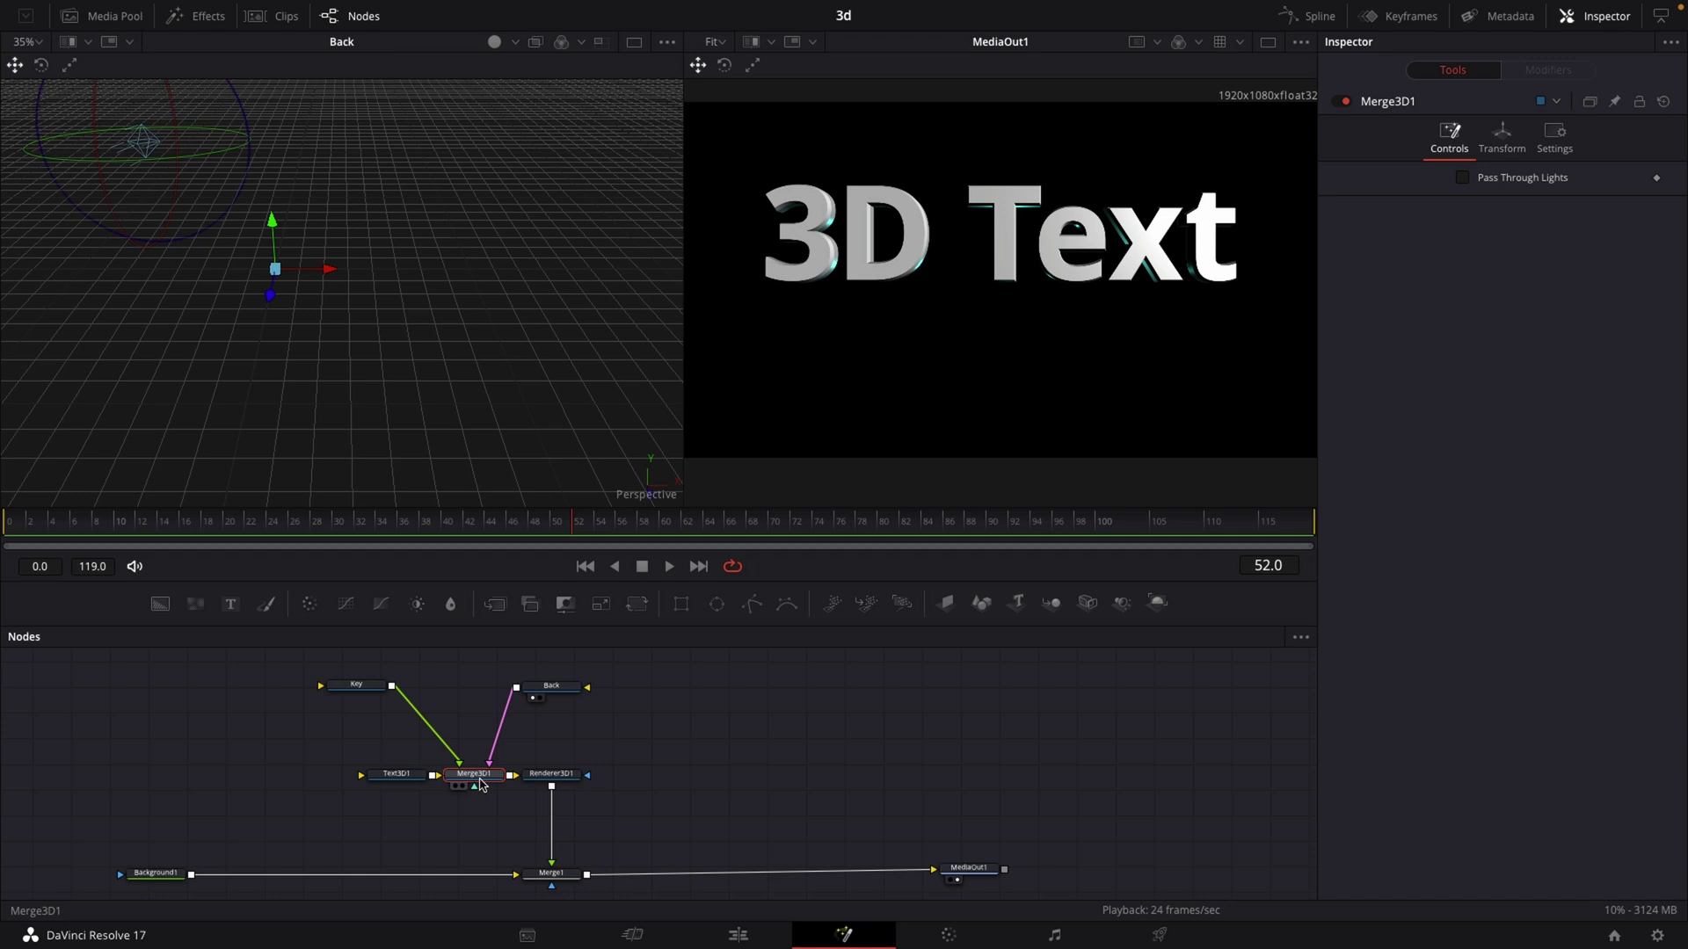
key("shift+space")
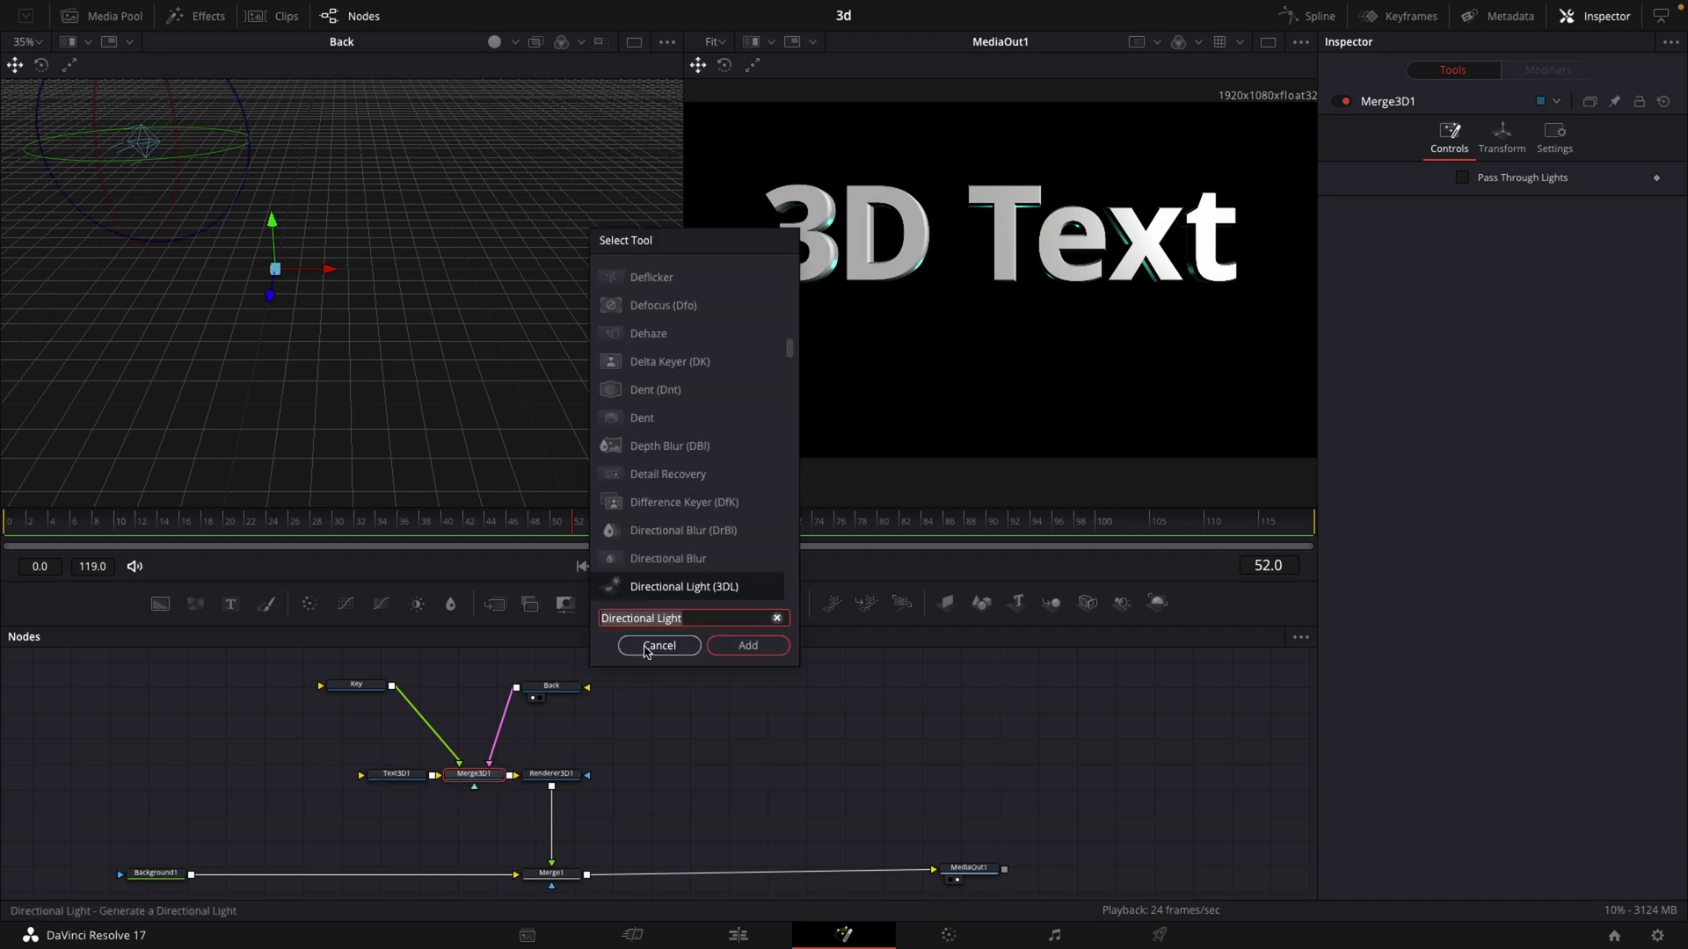
type("Light")
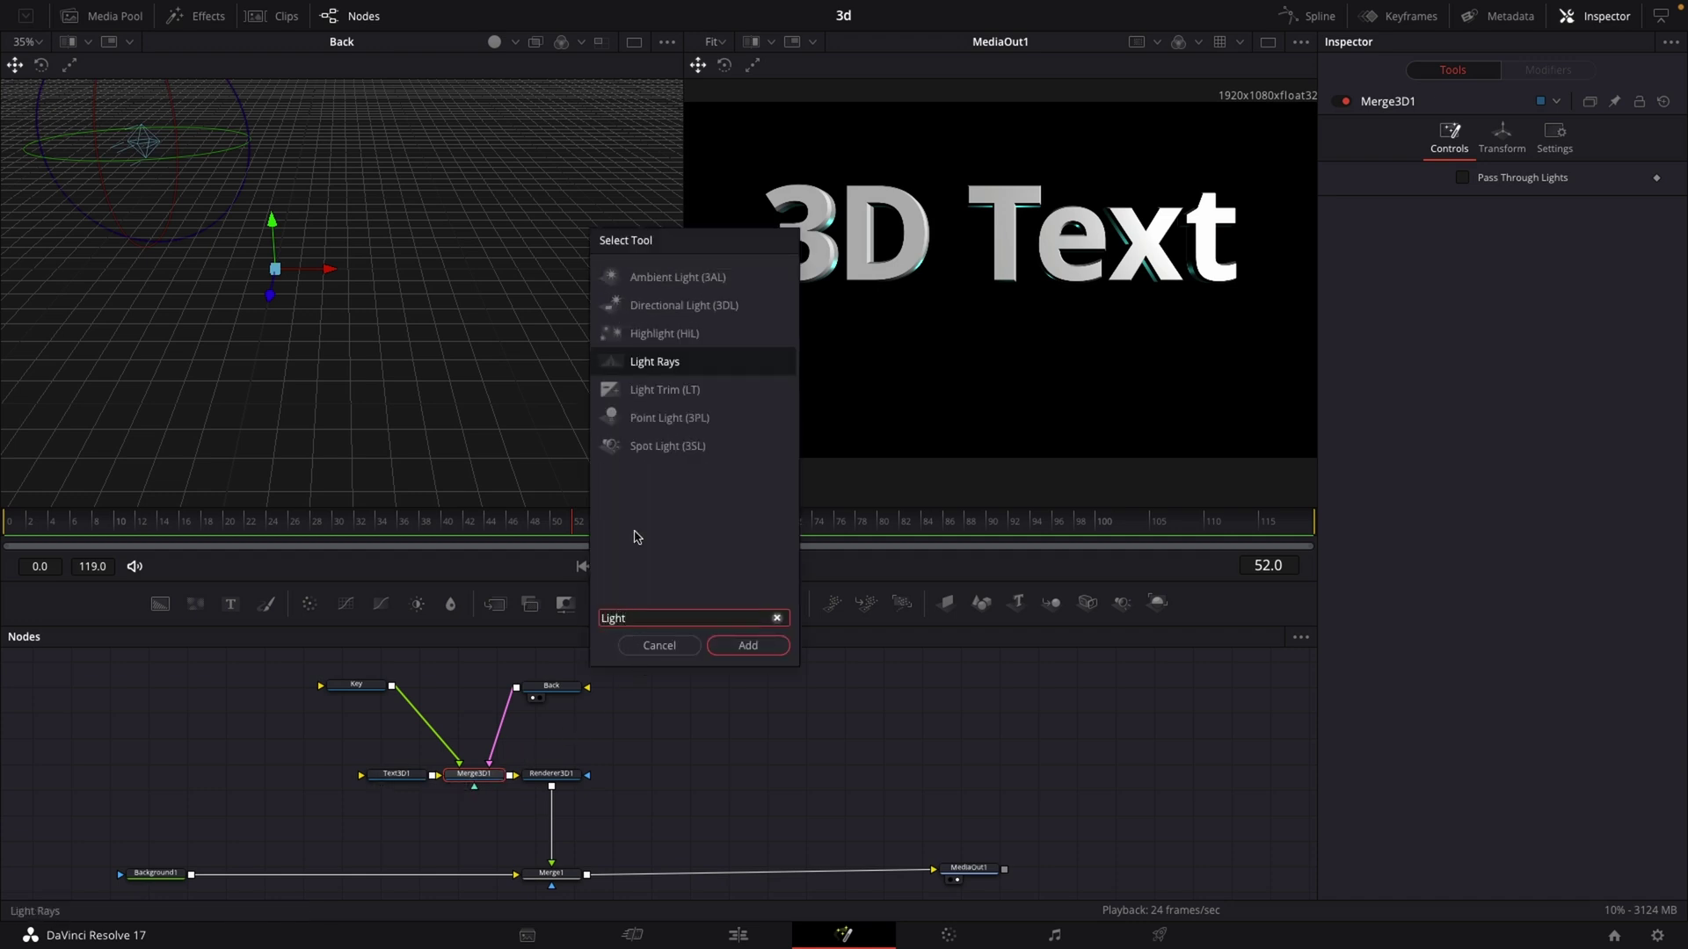
left_click(665, 420)
left_click(748, 647)
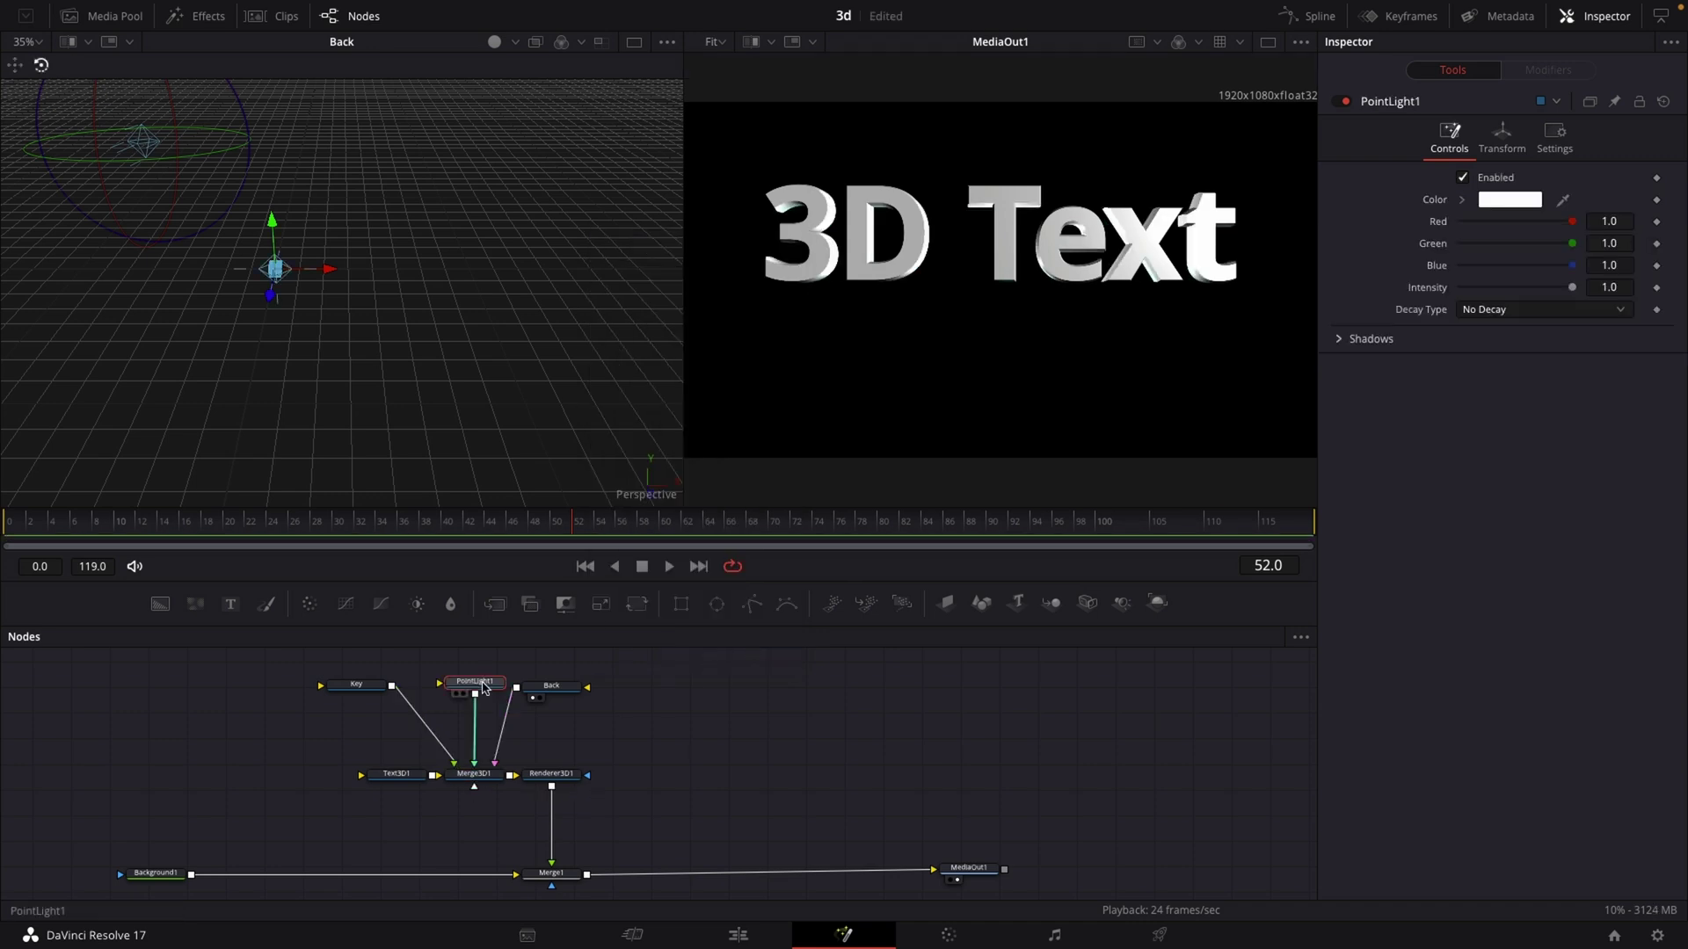
- Color the point light red (R 1.0, G 0.0, B 0.078431) and move it lower in the viewer
left_click(1523, 201)
left_click_drag(98, 766, 193, 796)
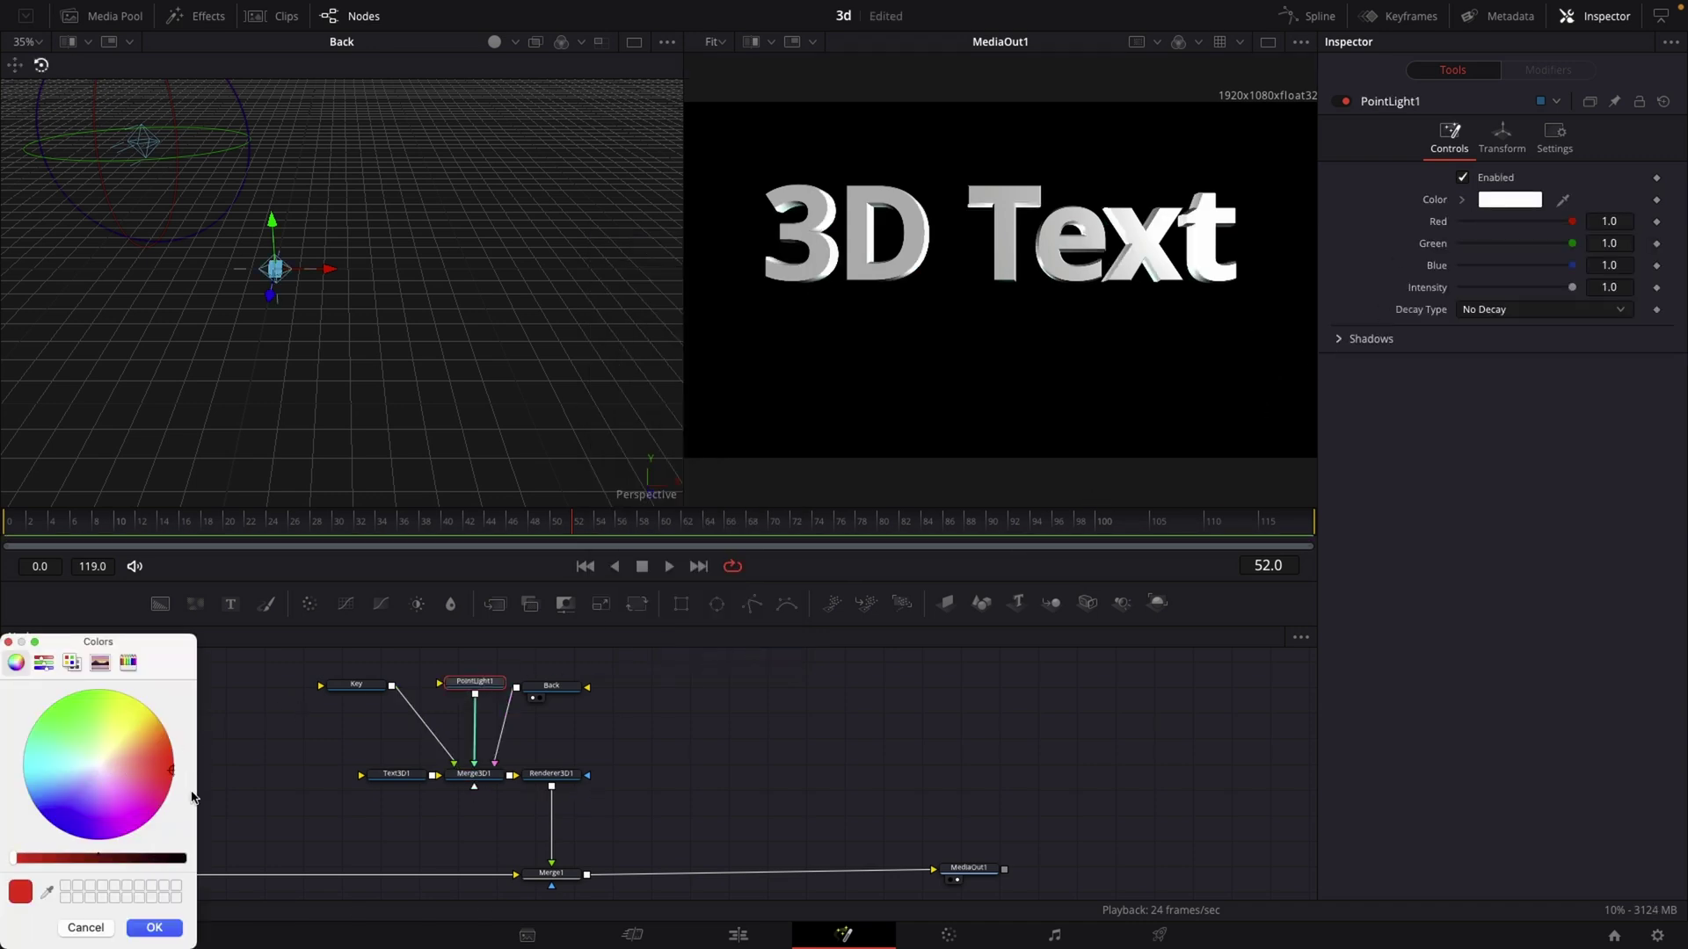
left_click(174, 934)
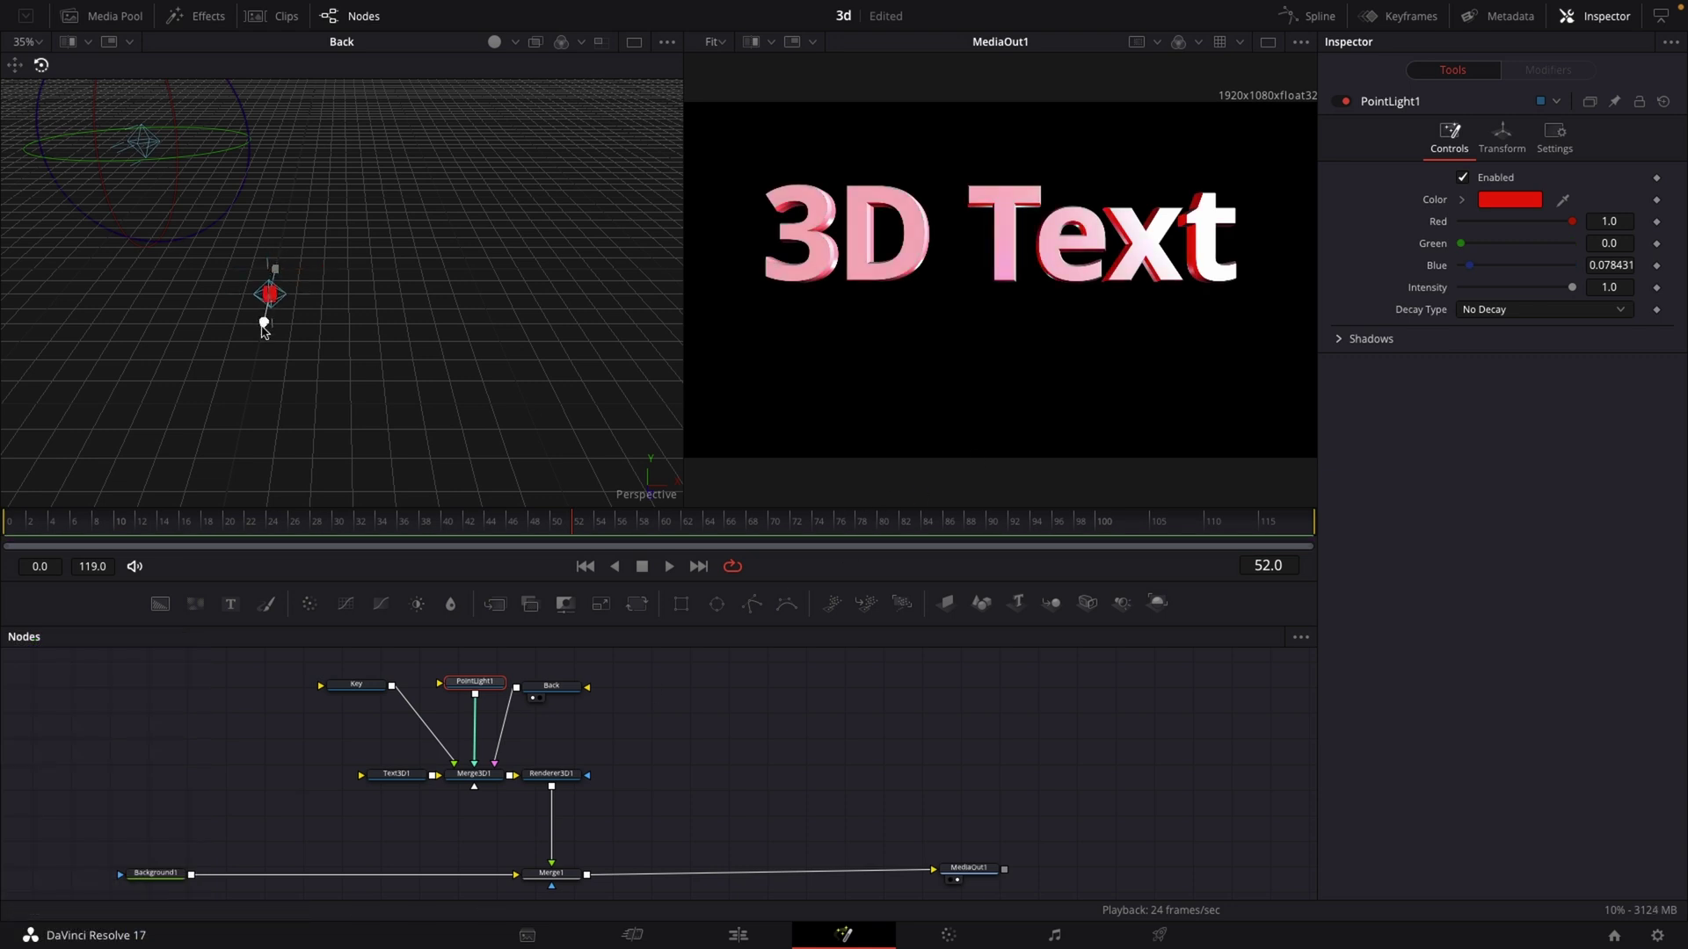
left_click_drag(258, 343, 243, 384)
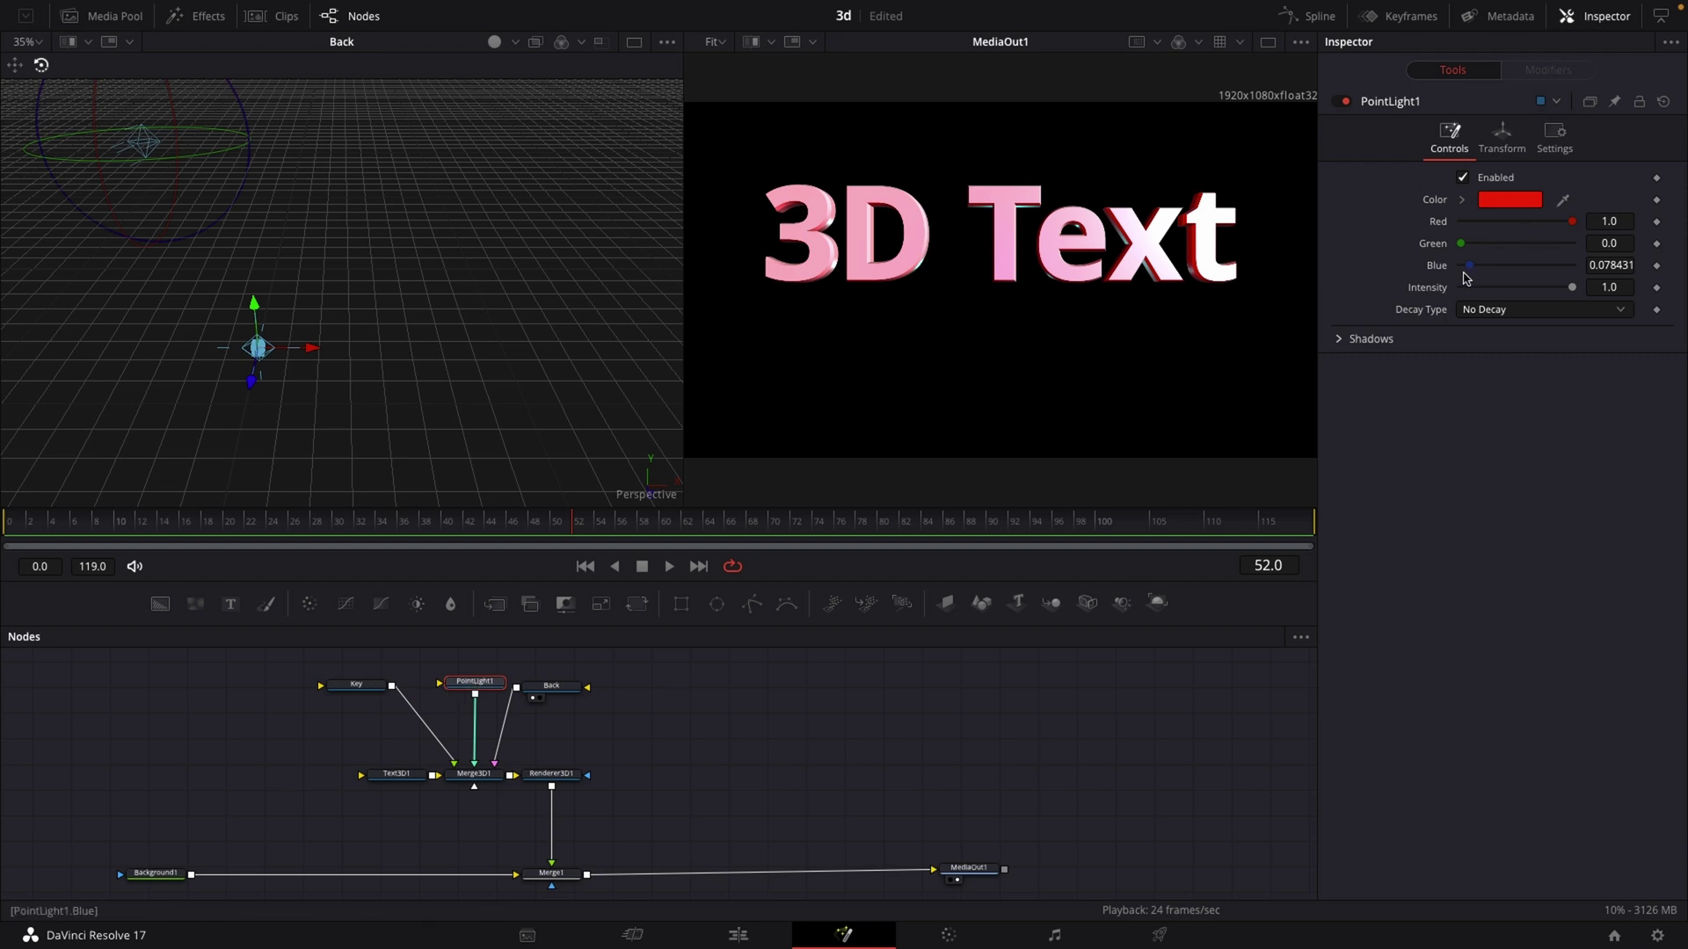
- Give PointLight1 Linear decay and 0.126 intensity, then nudge it right along X
left_click(1477, 313)
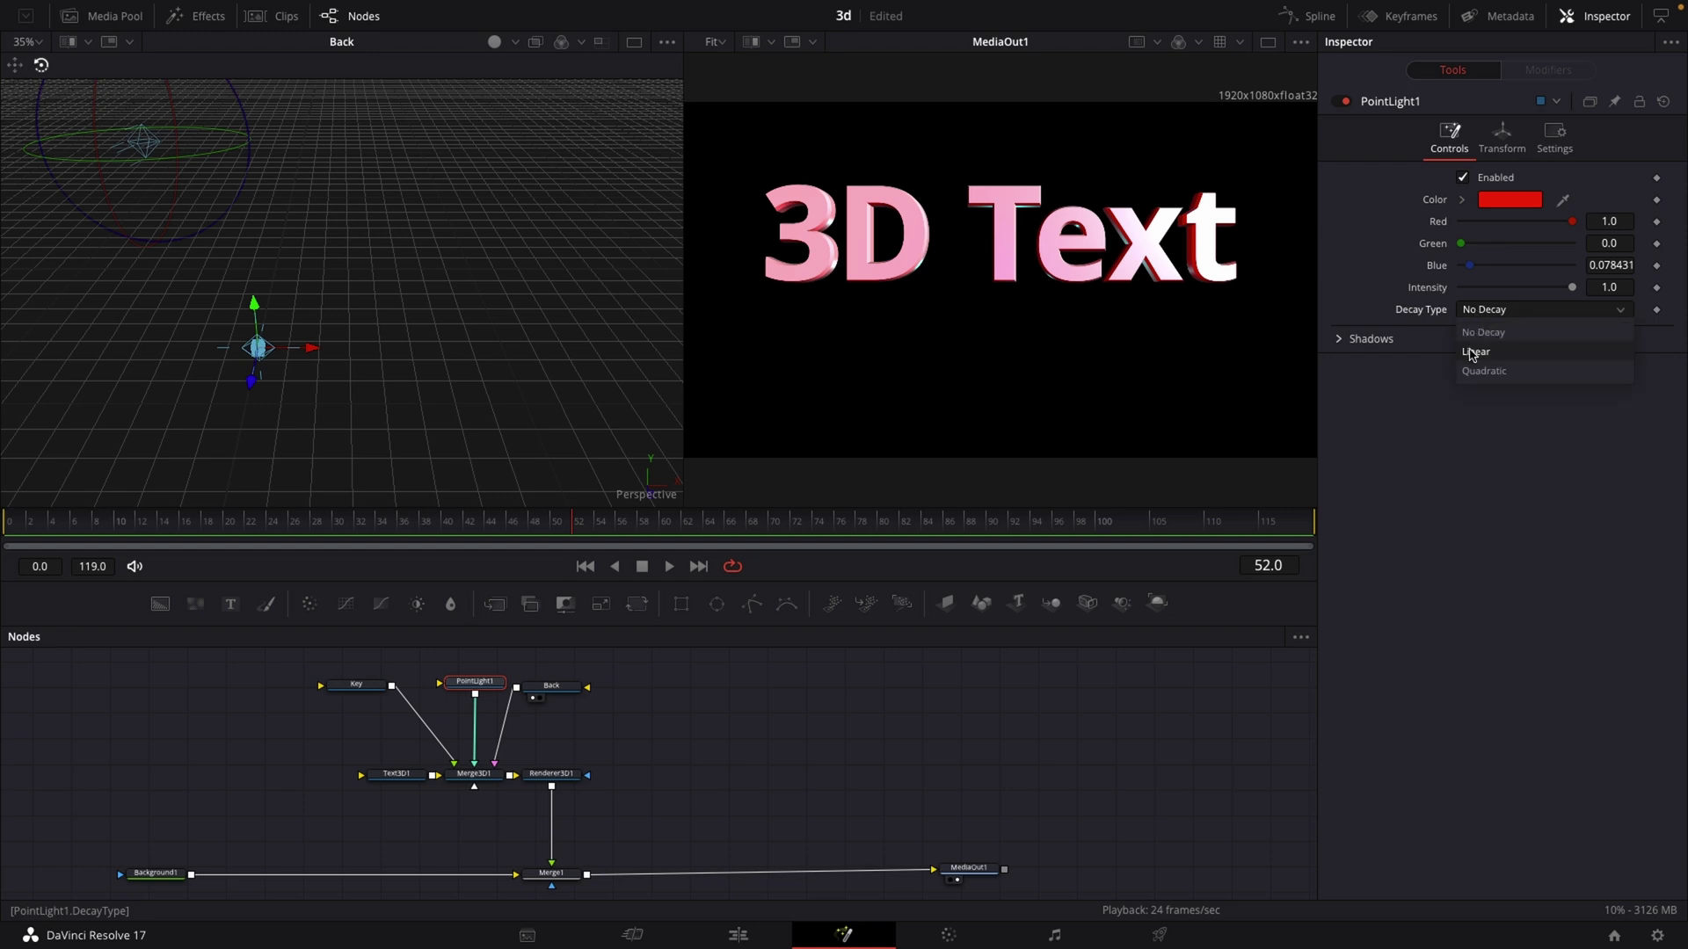
left_click(1473, 352)
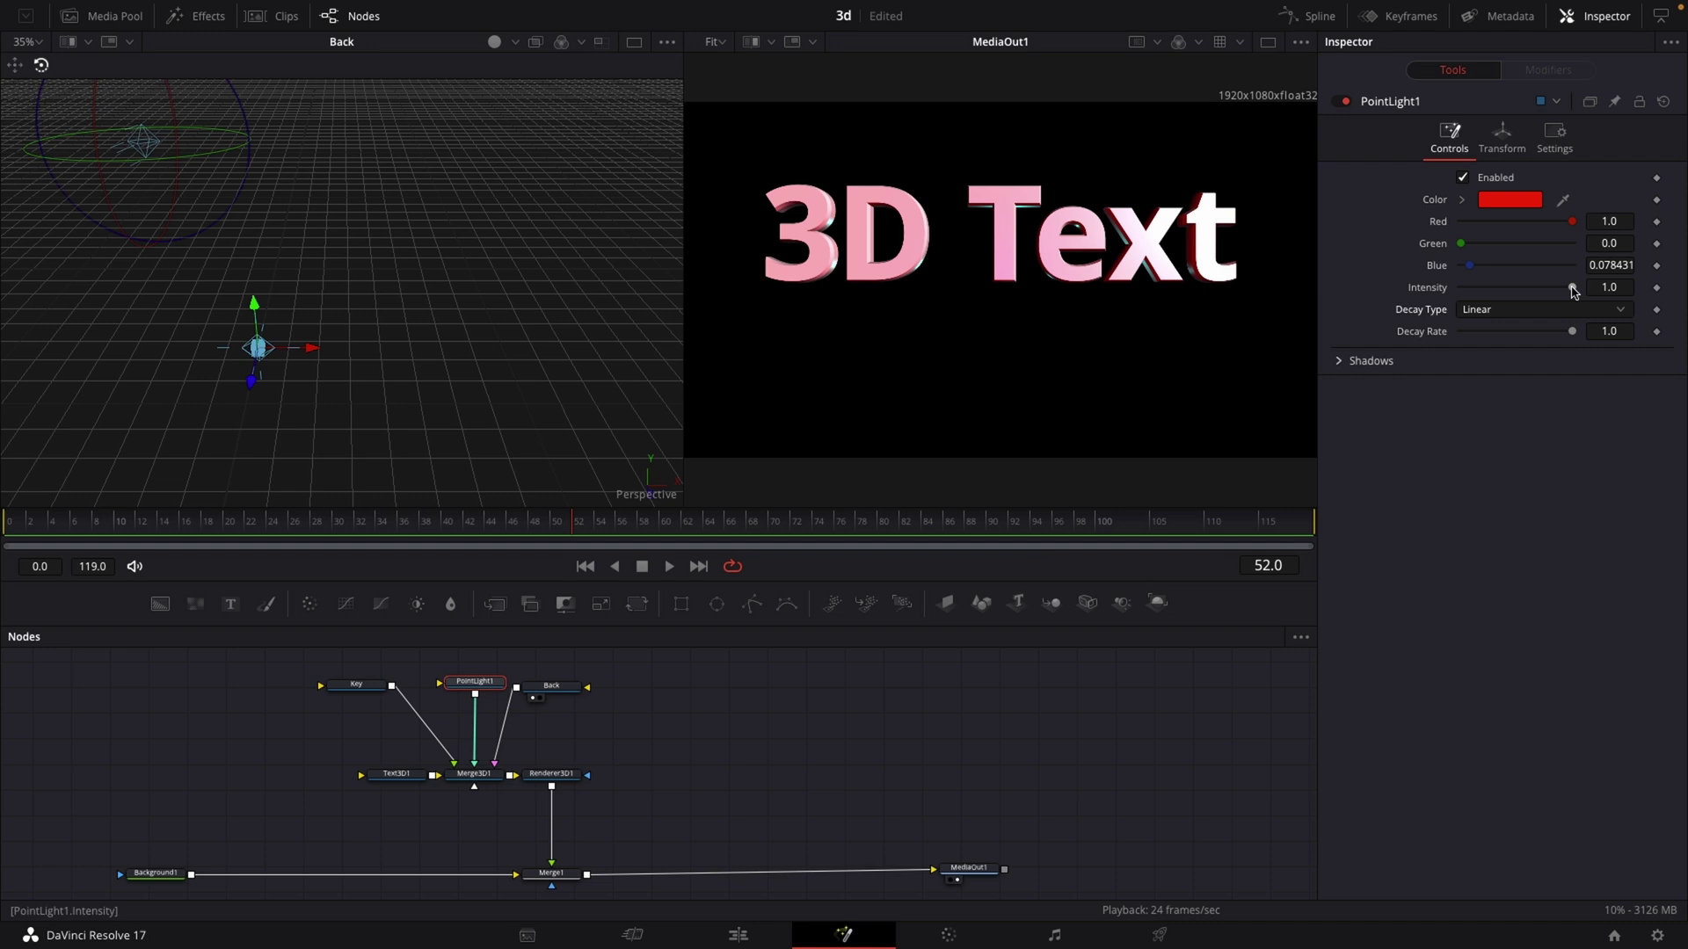
left_click_drag(1573, 292, 1475, 292)
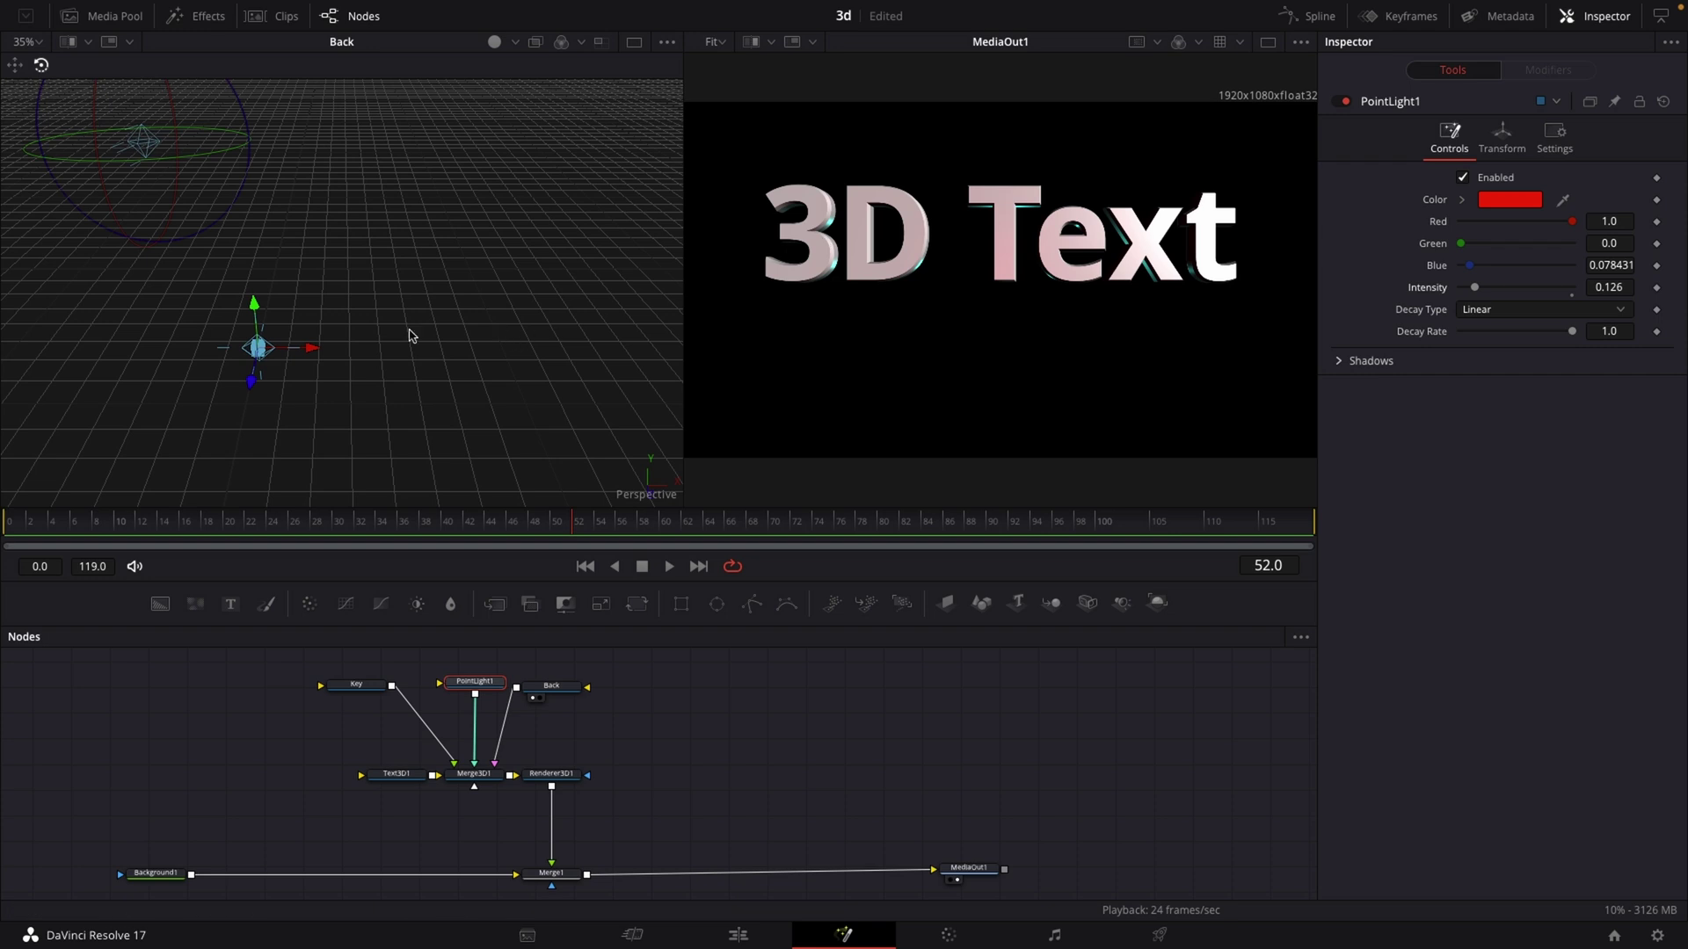
left_click_drag(317, 352, 354, 352)
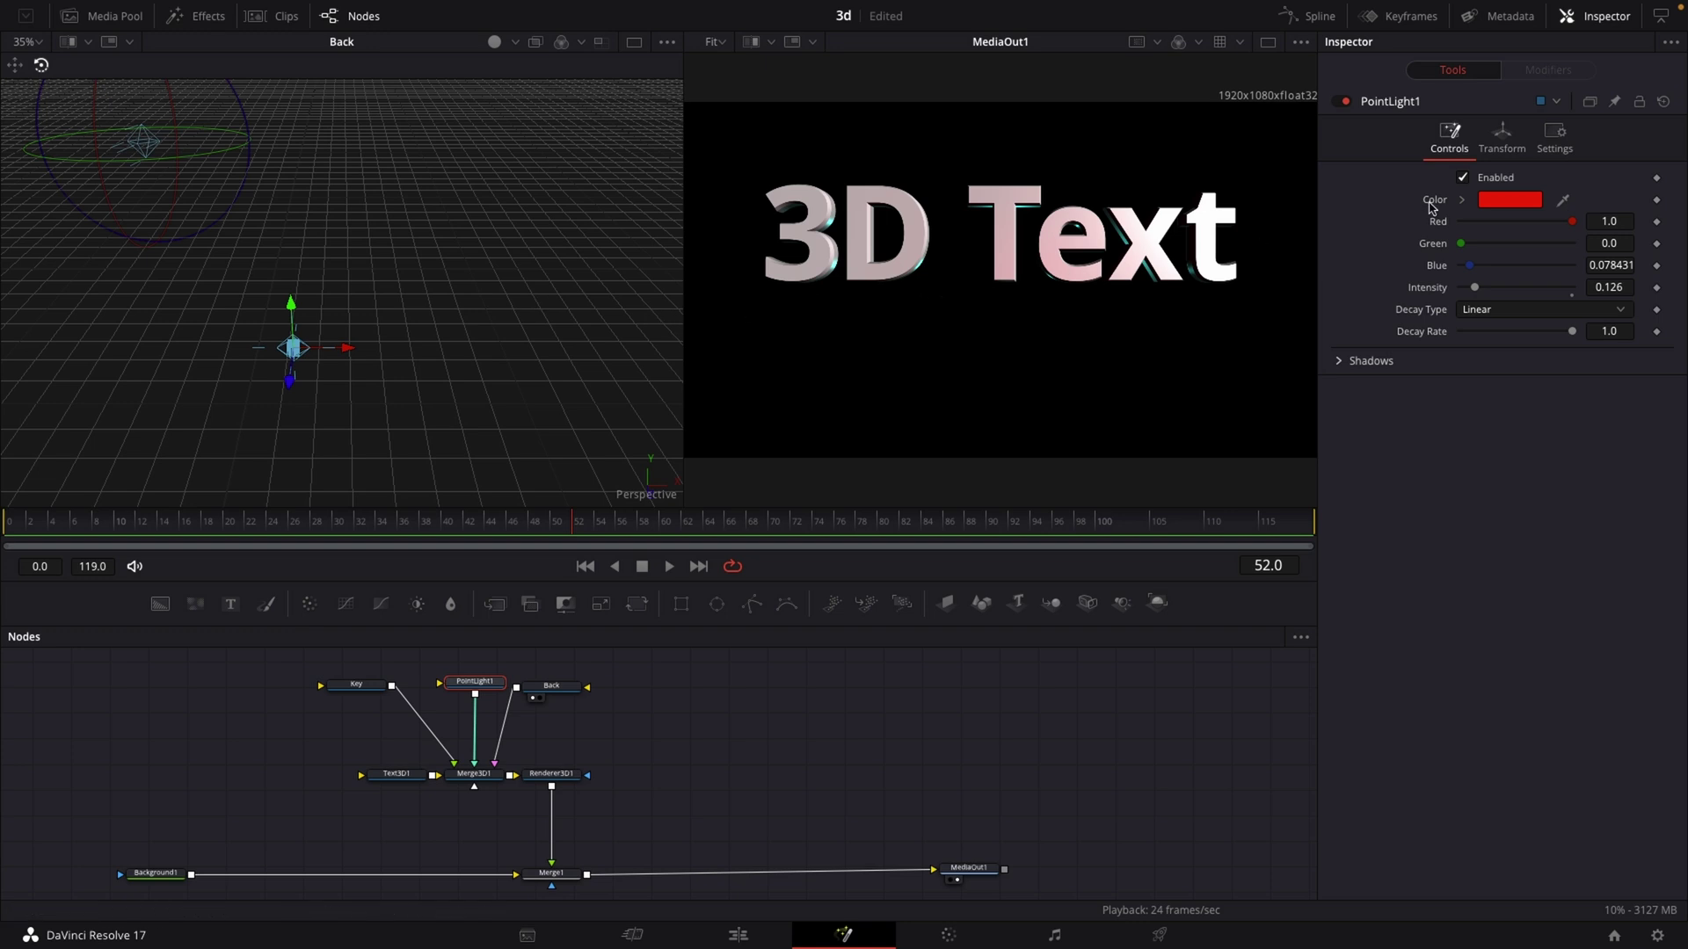
- Change PointLight1's colour to pale yellow (R 0.972549, G 1.0, B 0.415686)
left_click(1507, 200)
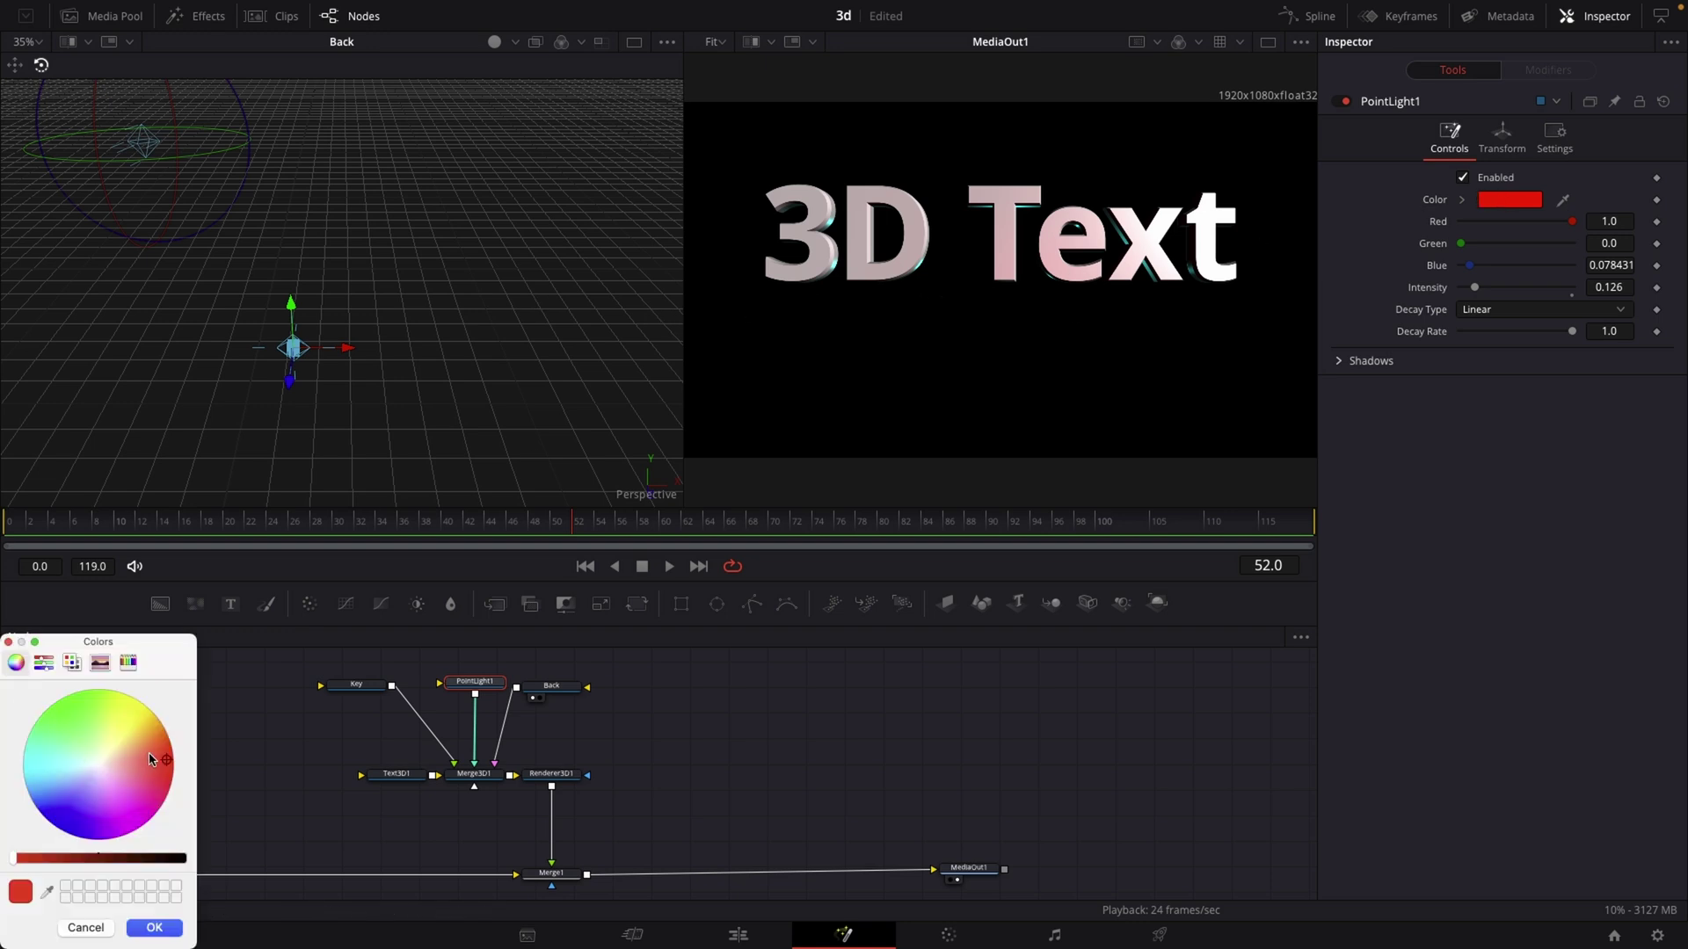
left_click_drag(151, 760, 120, 735)
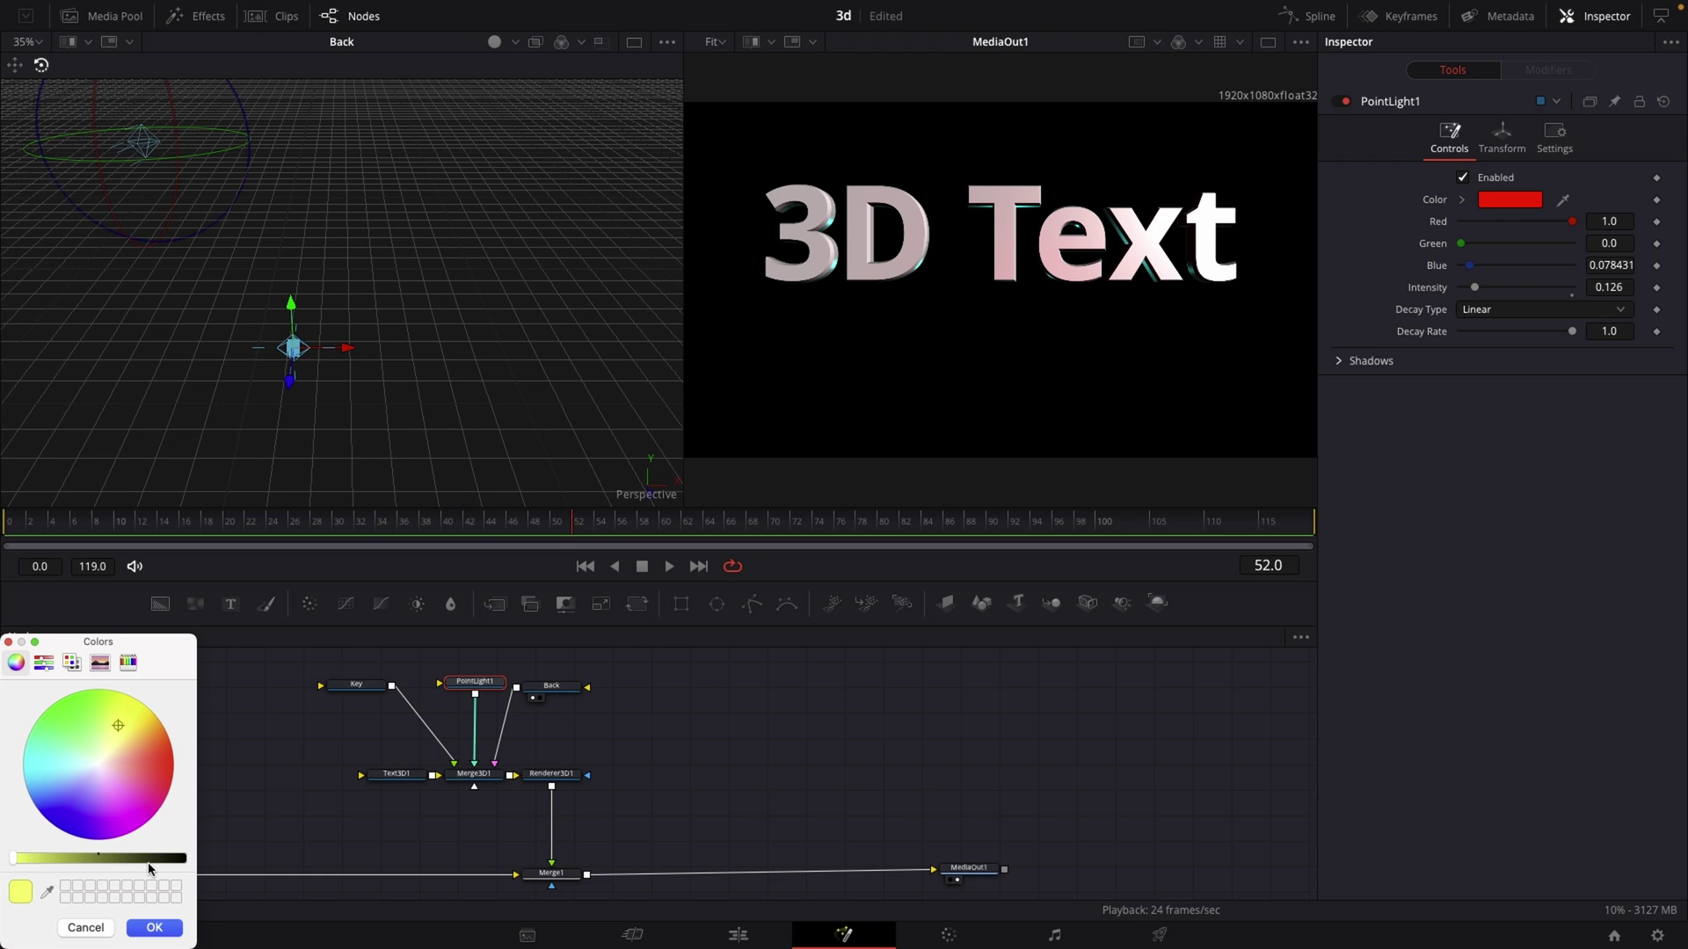
left_click(157, 928)
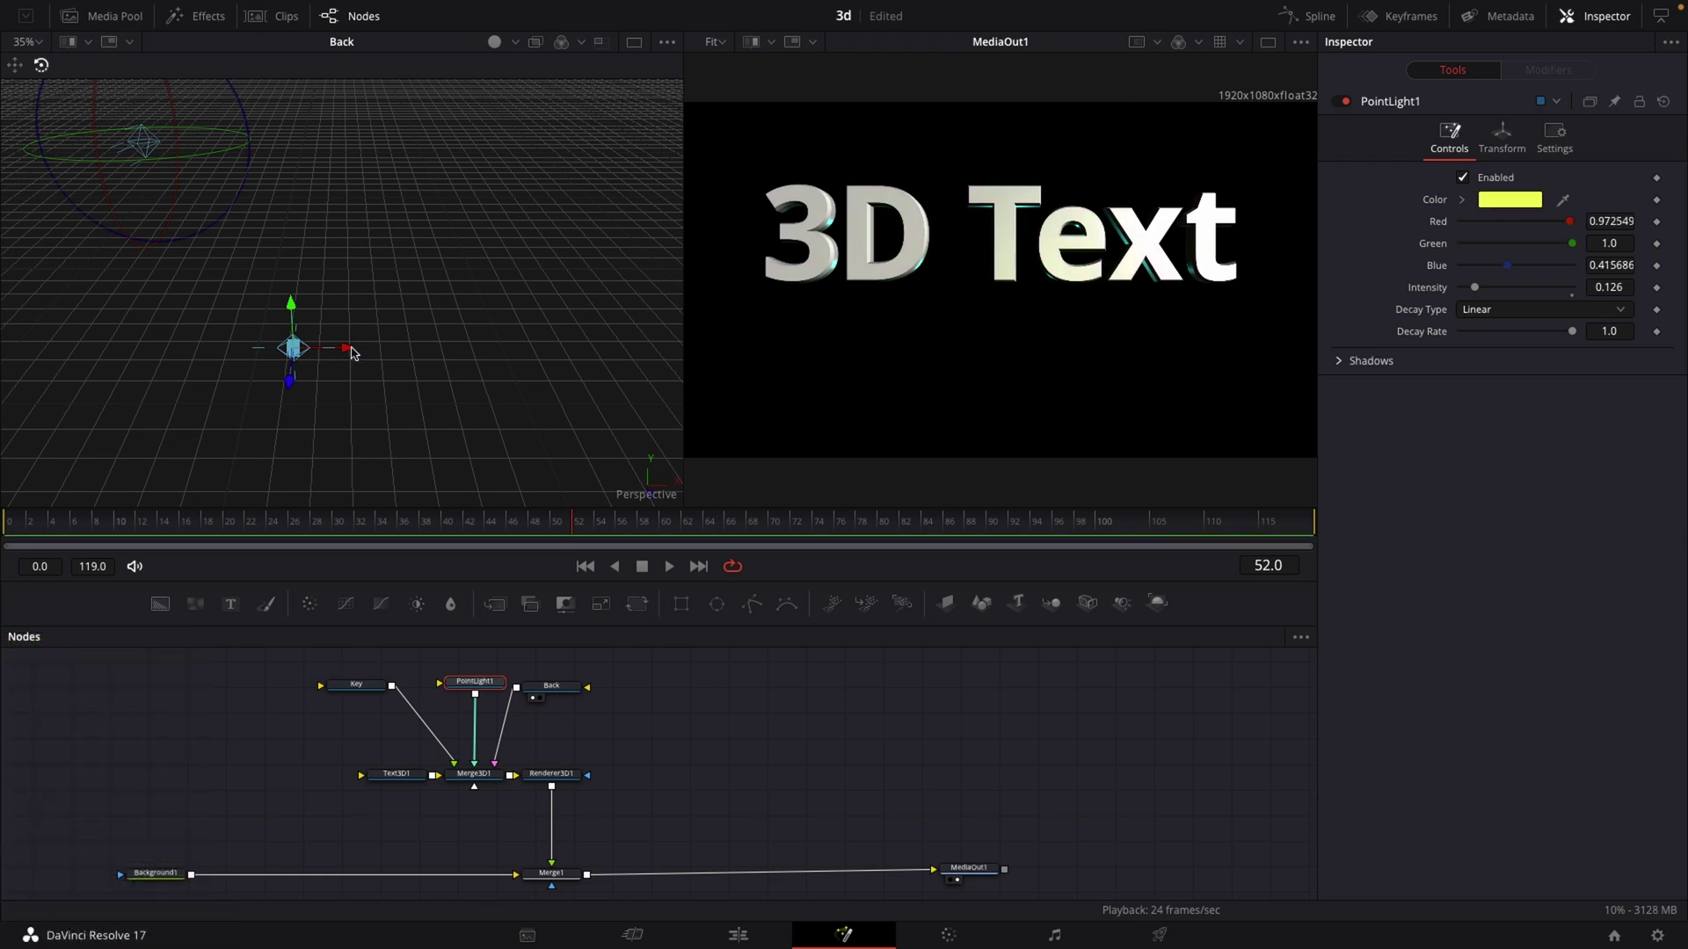
- Drag the point light far to the left of the text along X
left_click_drag(351, 351, 55, 360)
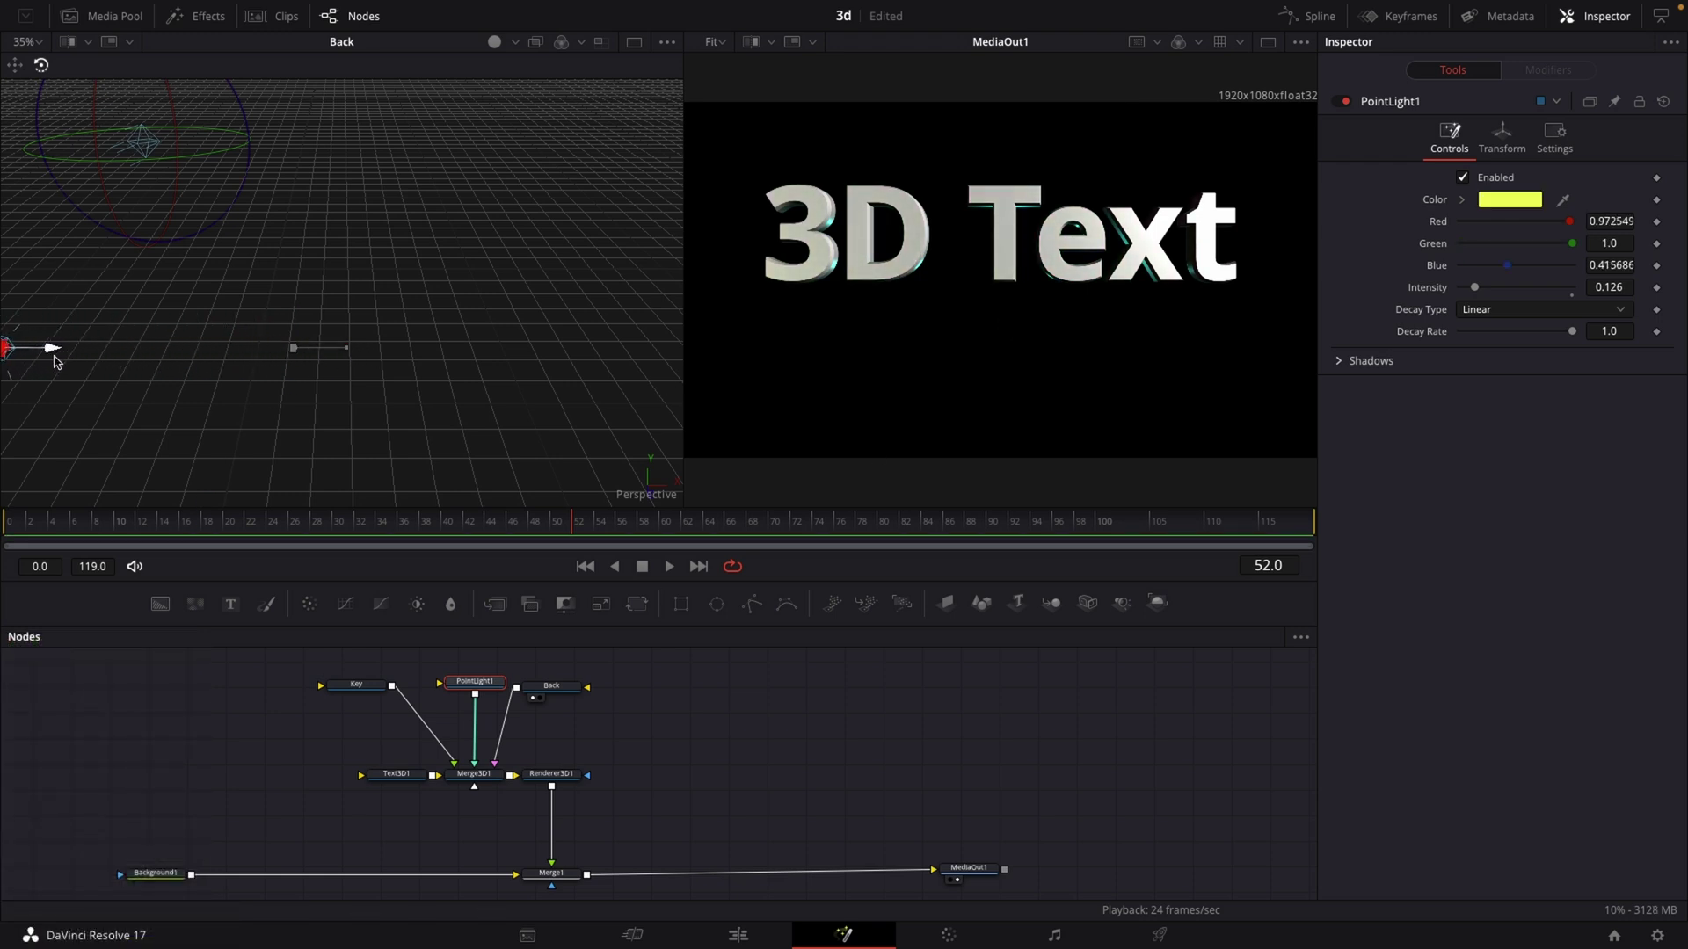
left_click_drag(207, 396, 365, 395)
left_click_drag(248, 344, 60, 345)
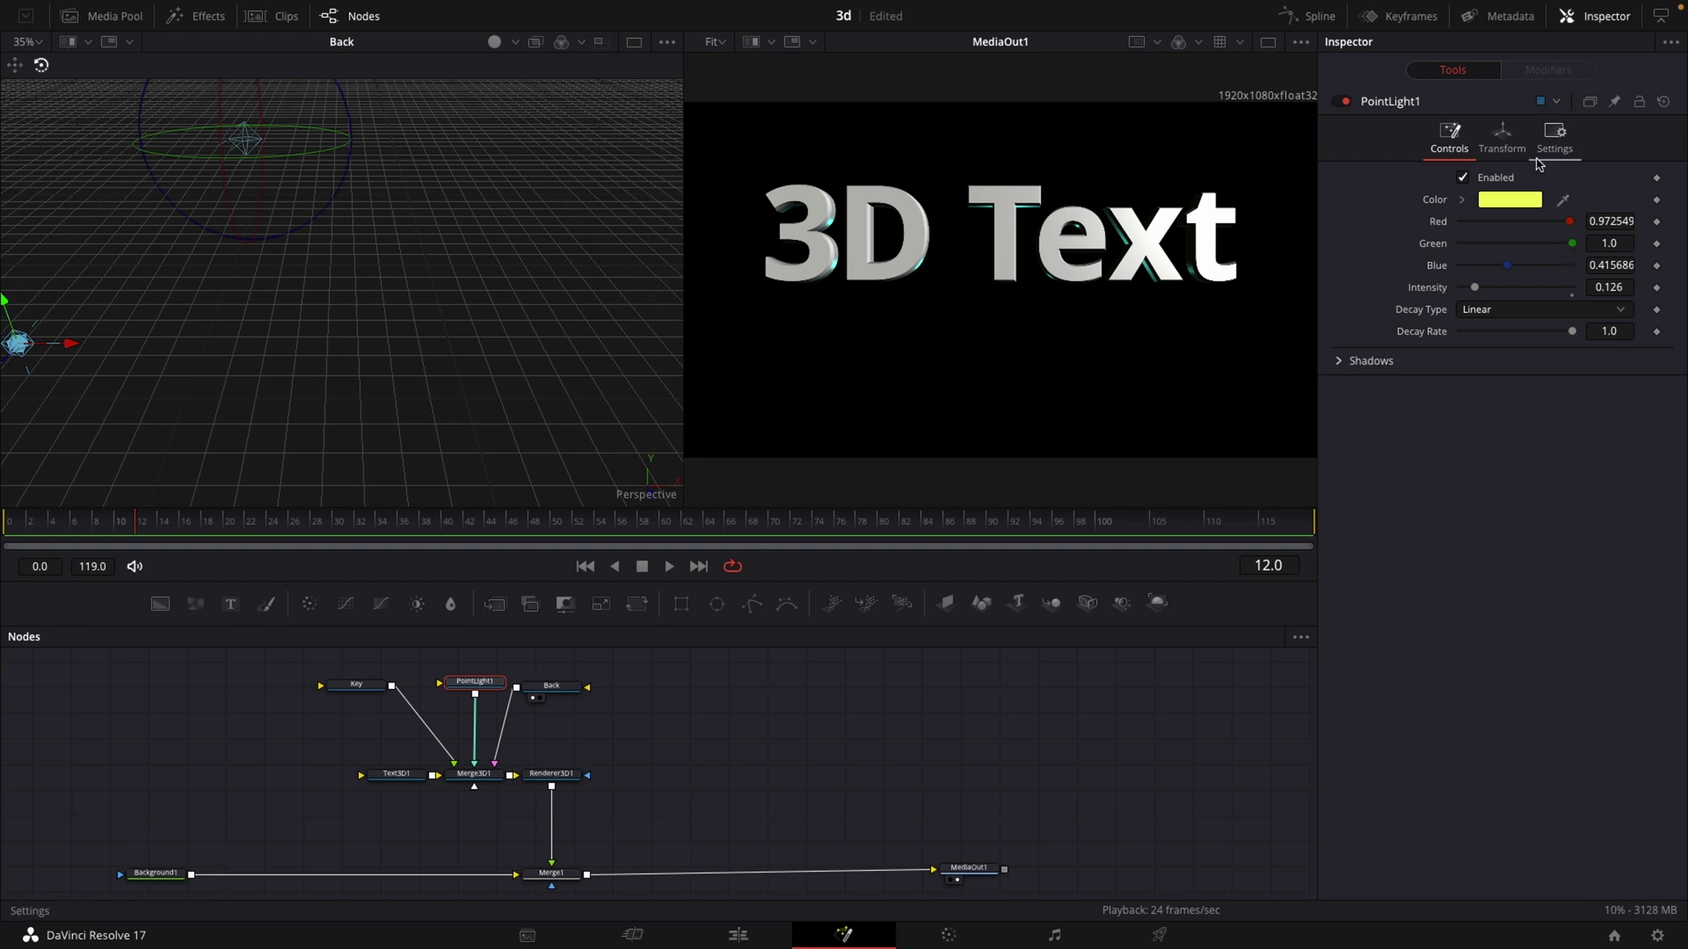
- Keyframe the light's Translation X at -3.53865 on frame 12 and 2.838 on frame 73
left_click(1504, 141)
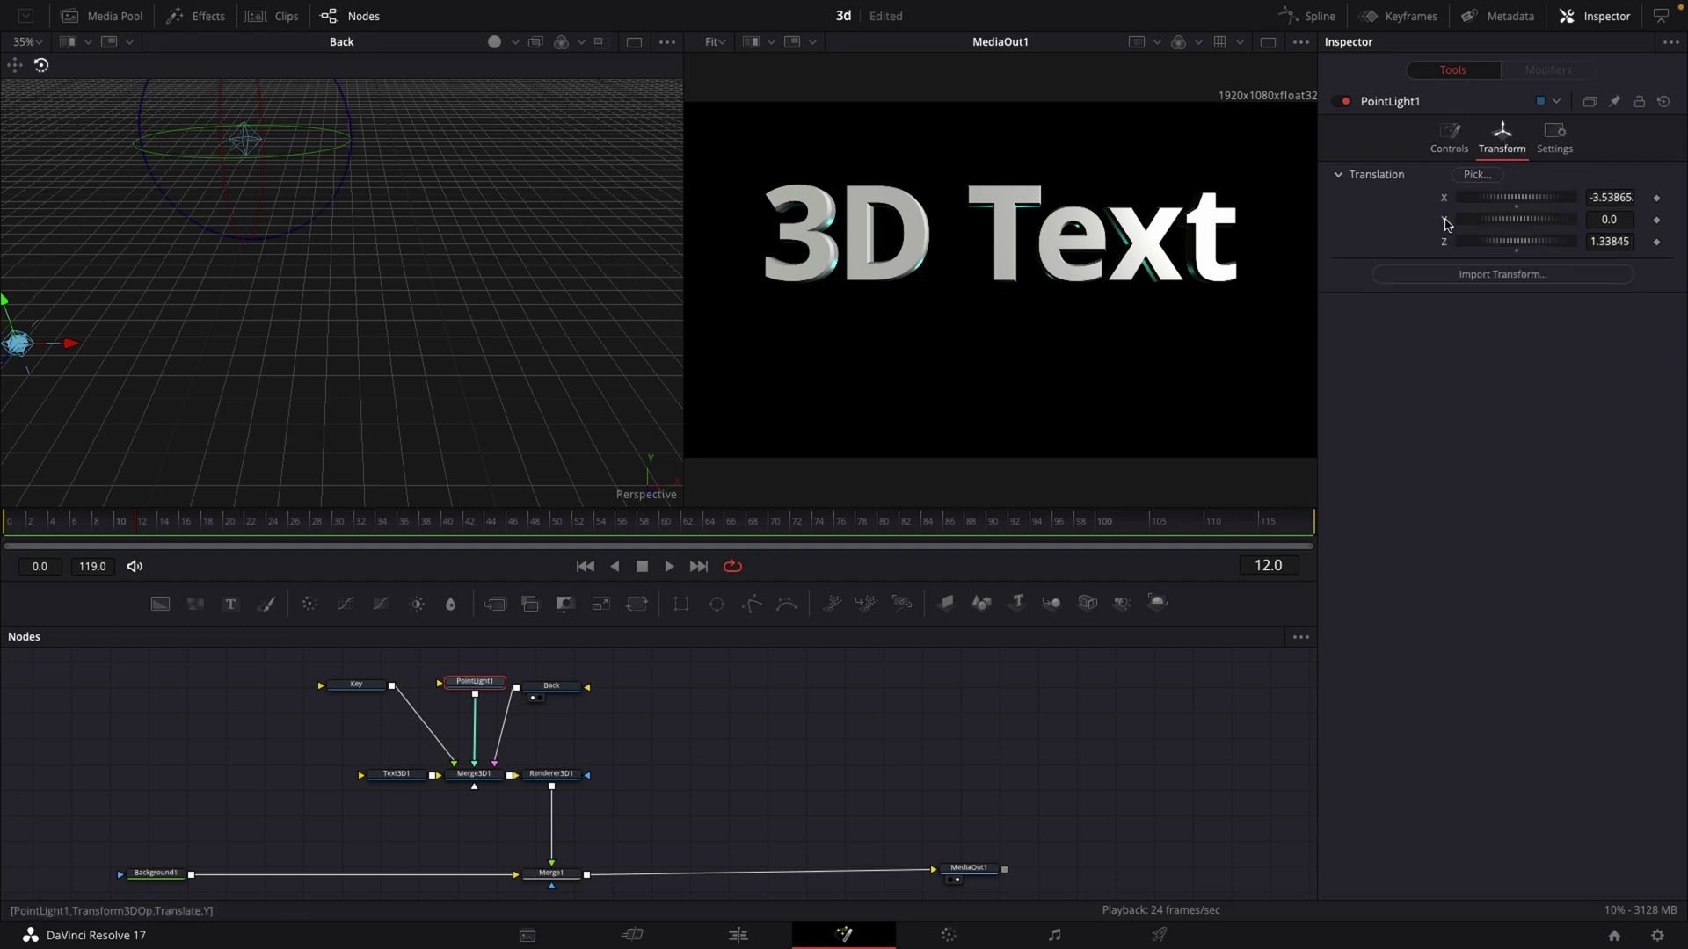
left_click(1656, 198)
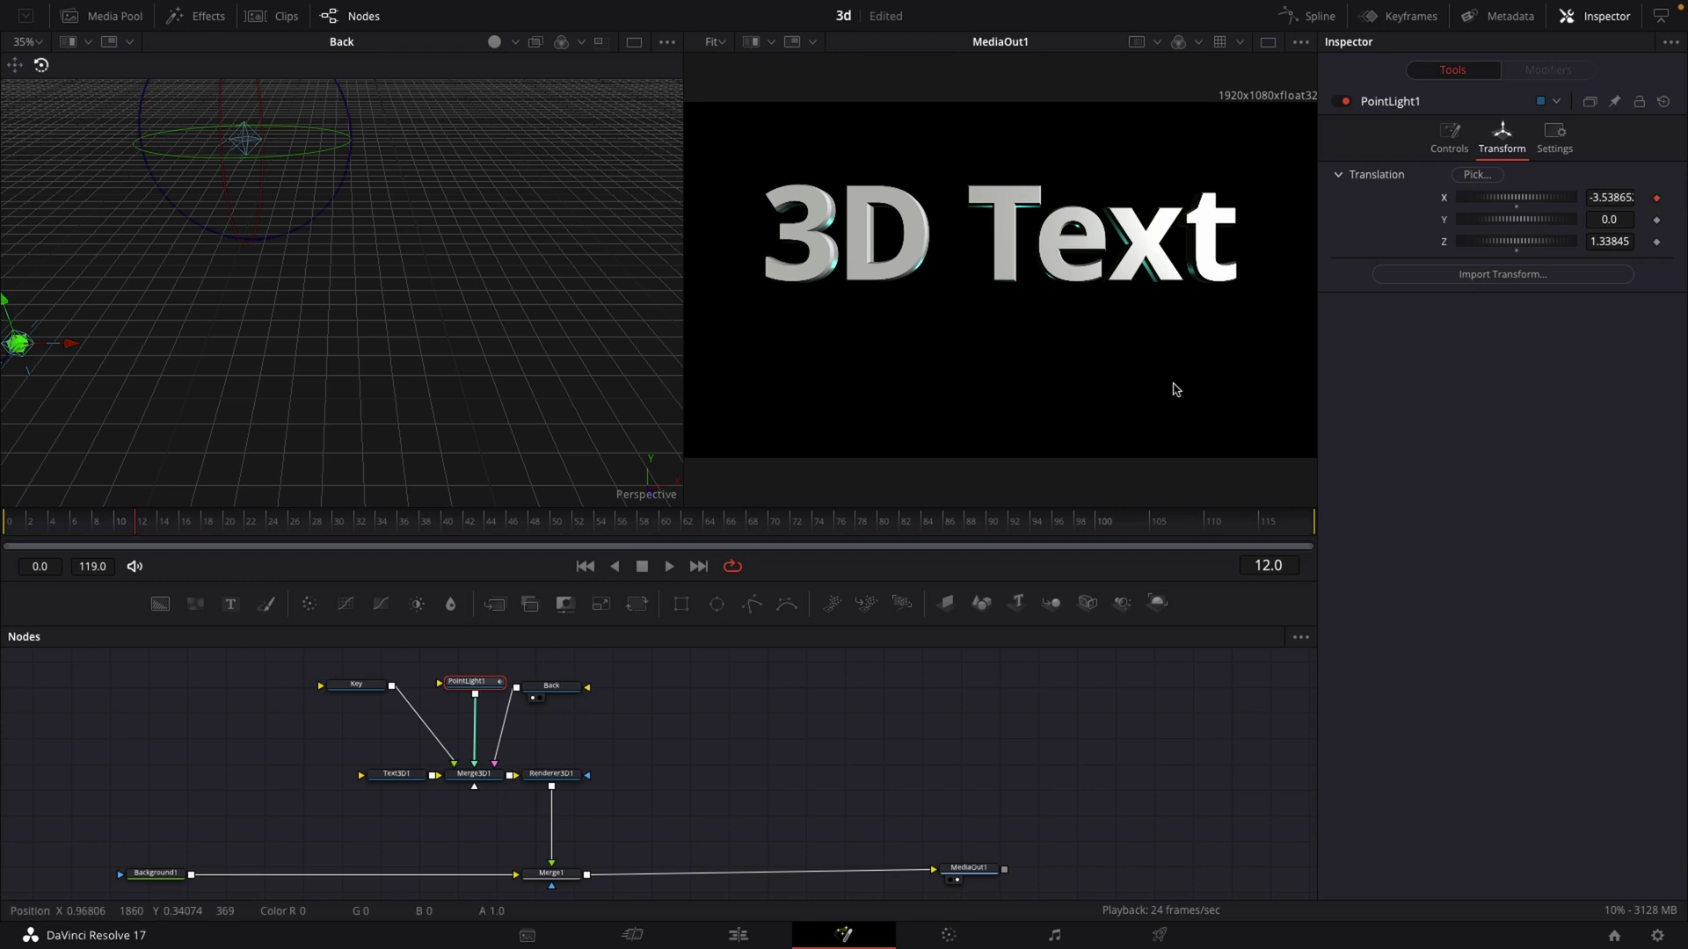
left_click_drag(675, 526, 795, 525)
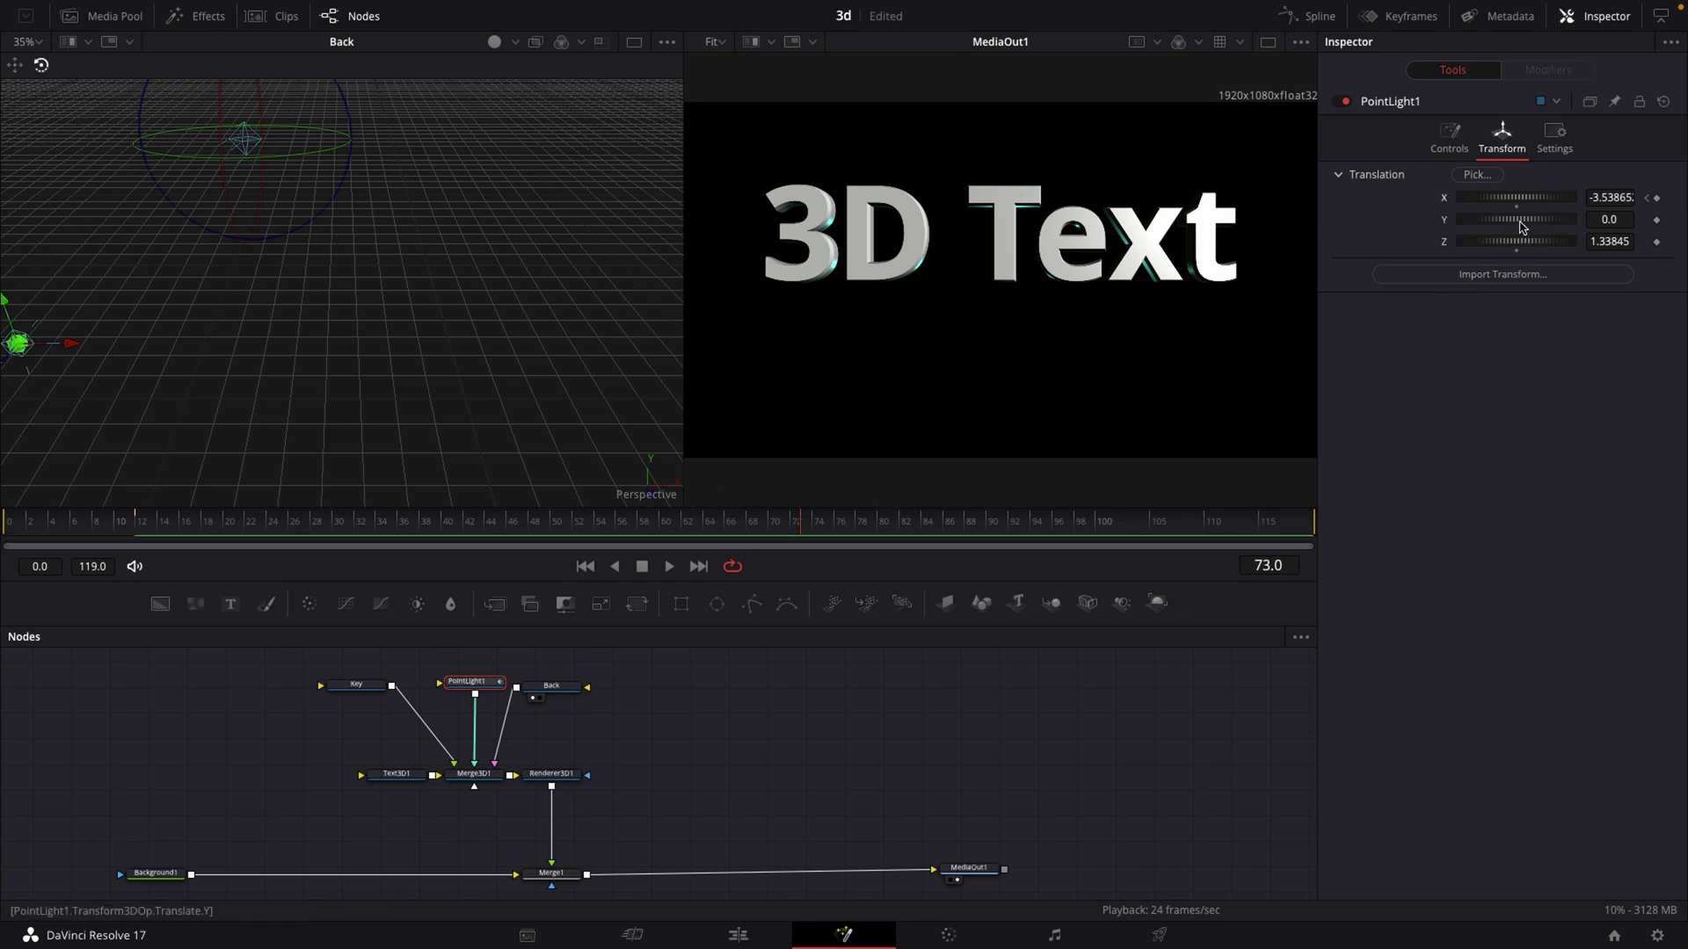
left_click_drag(1489, 197, 1666, 218)
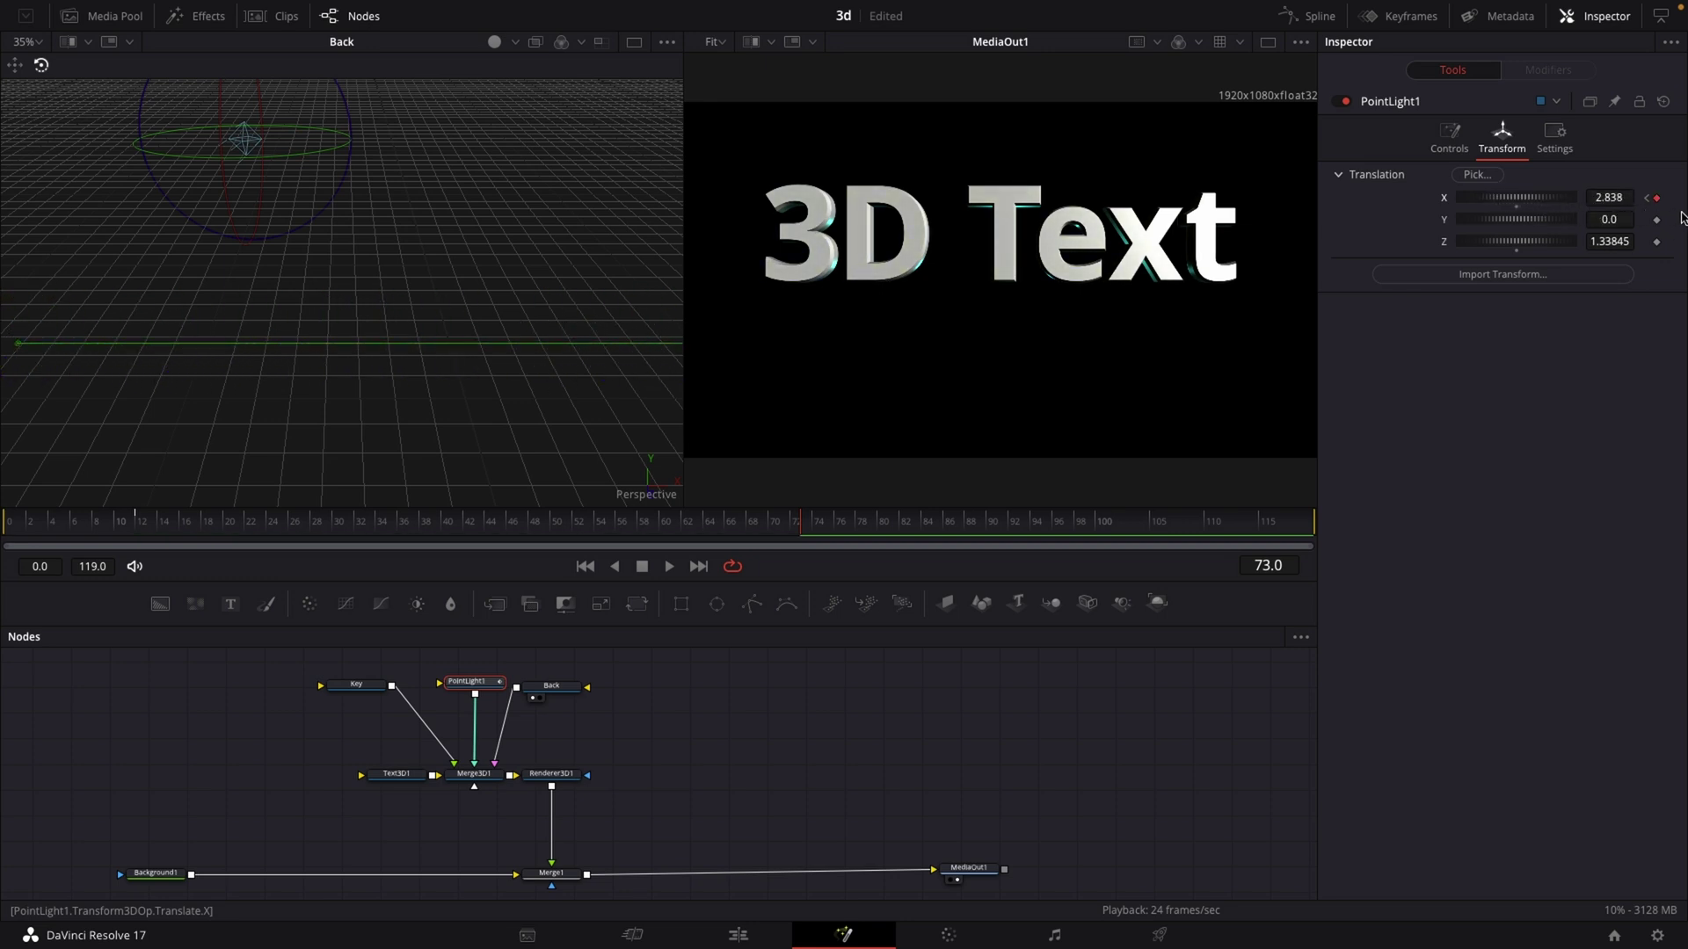
- Play the light sweep back from the start and stop it
left_click(67, 520)
key("space")
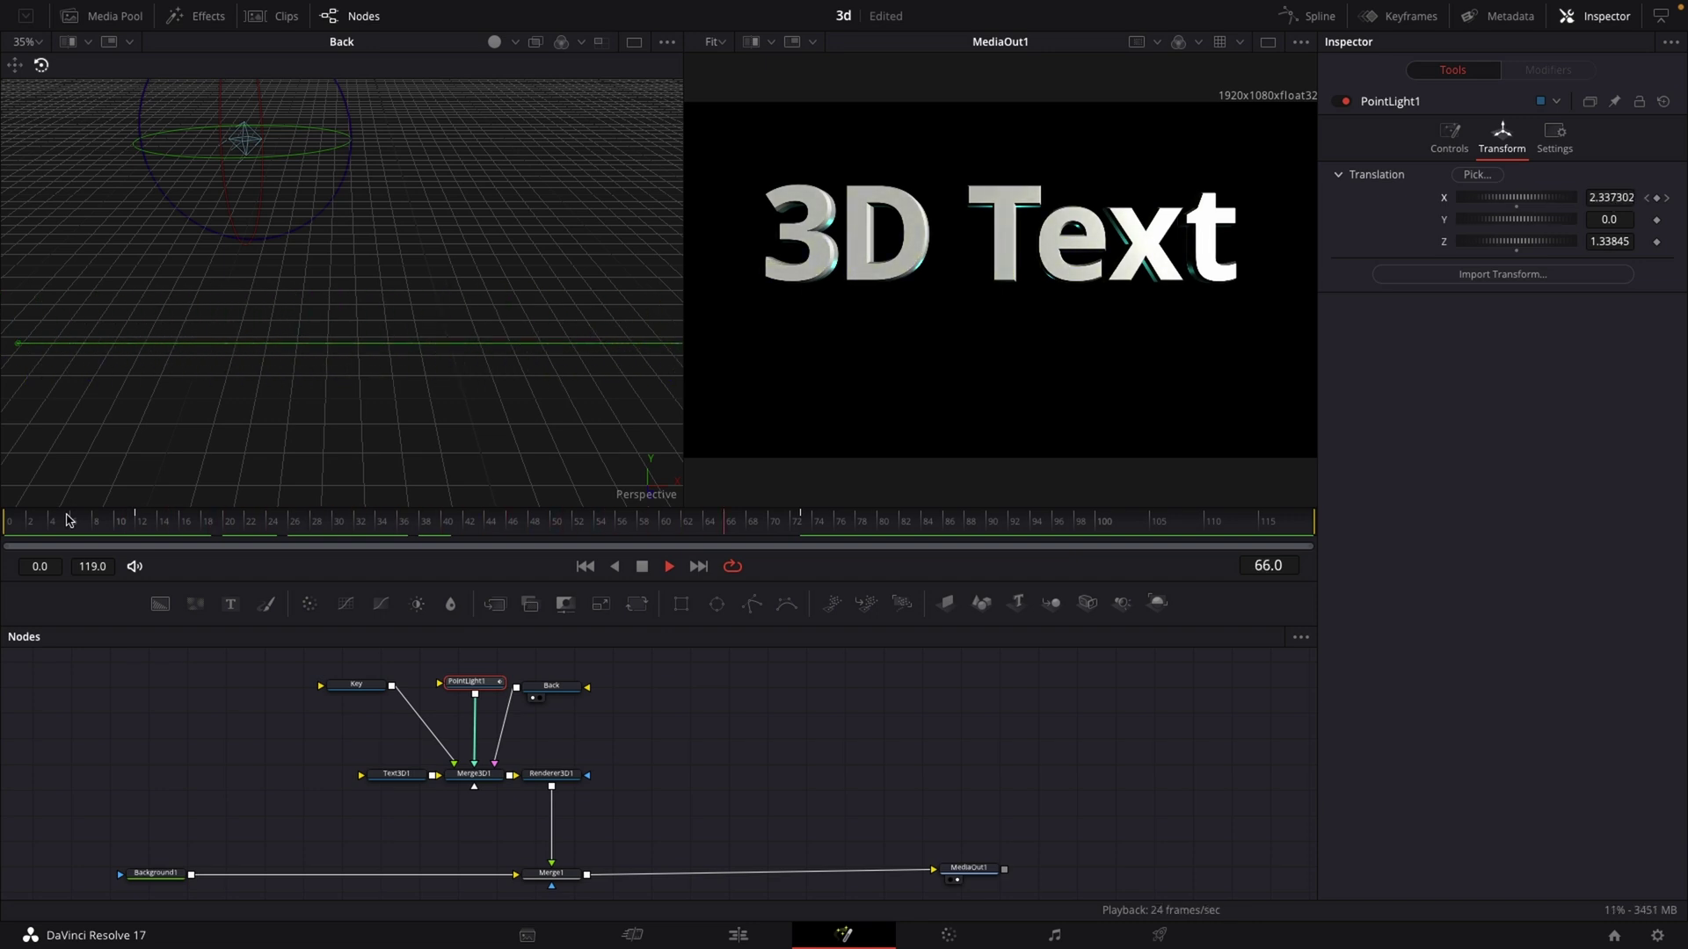
key("space")
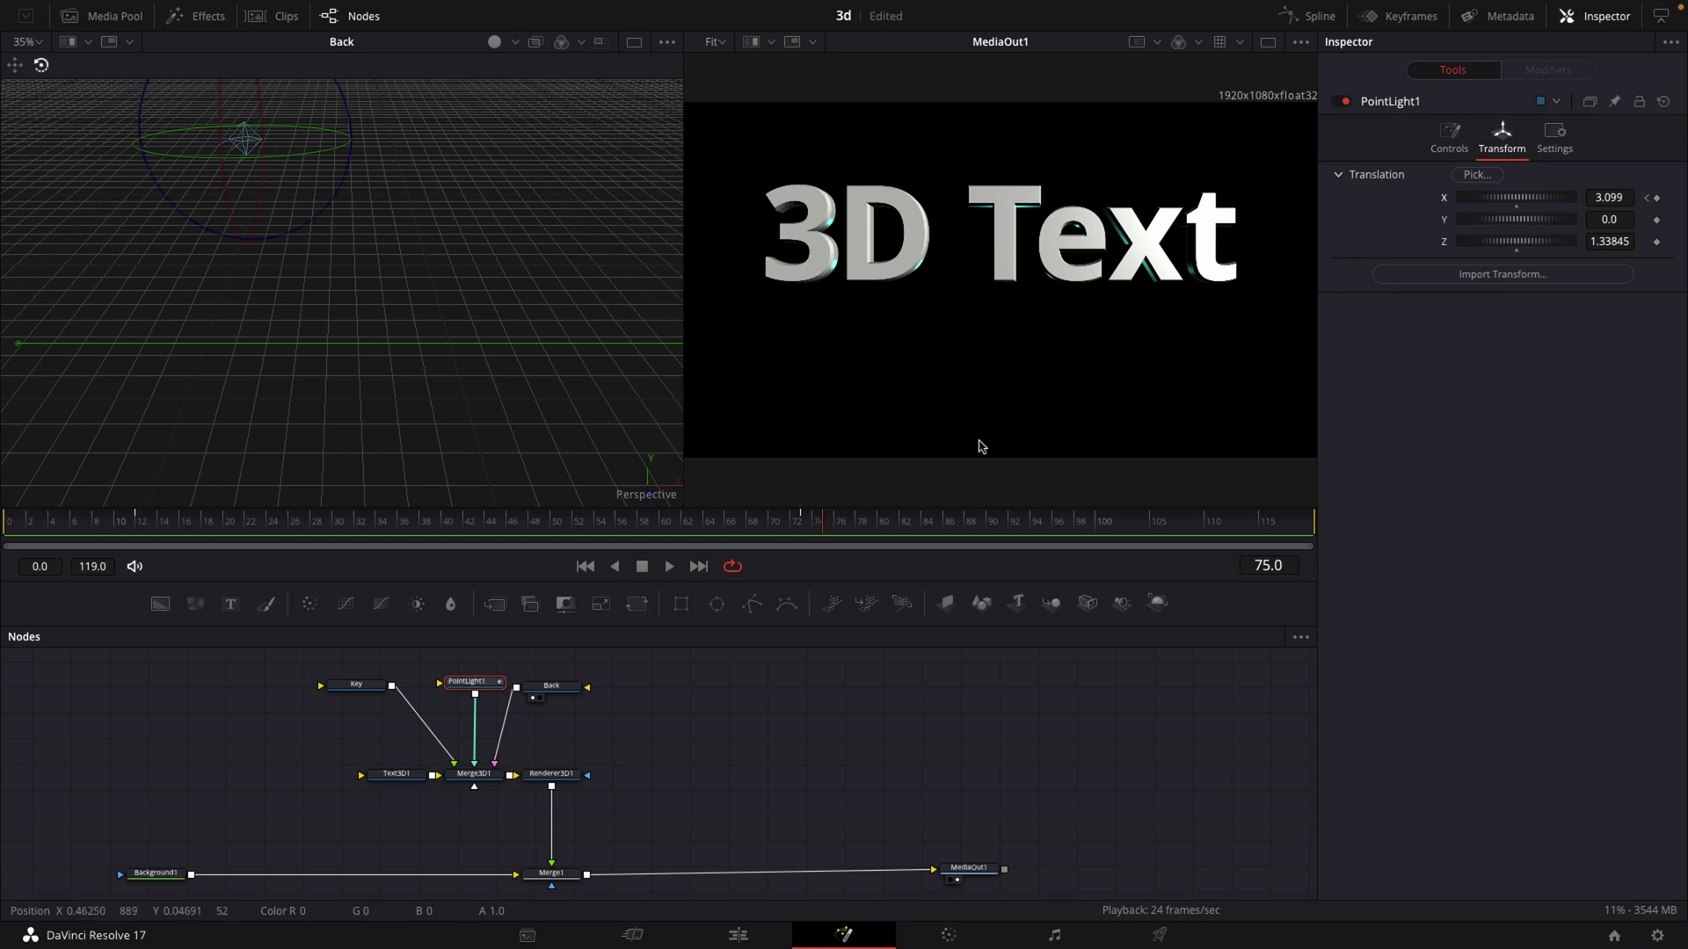
left_click_drag(565, 506, 565, 511)
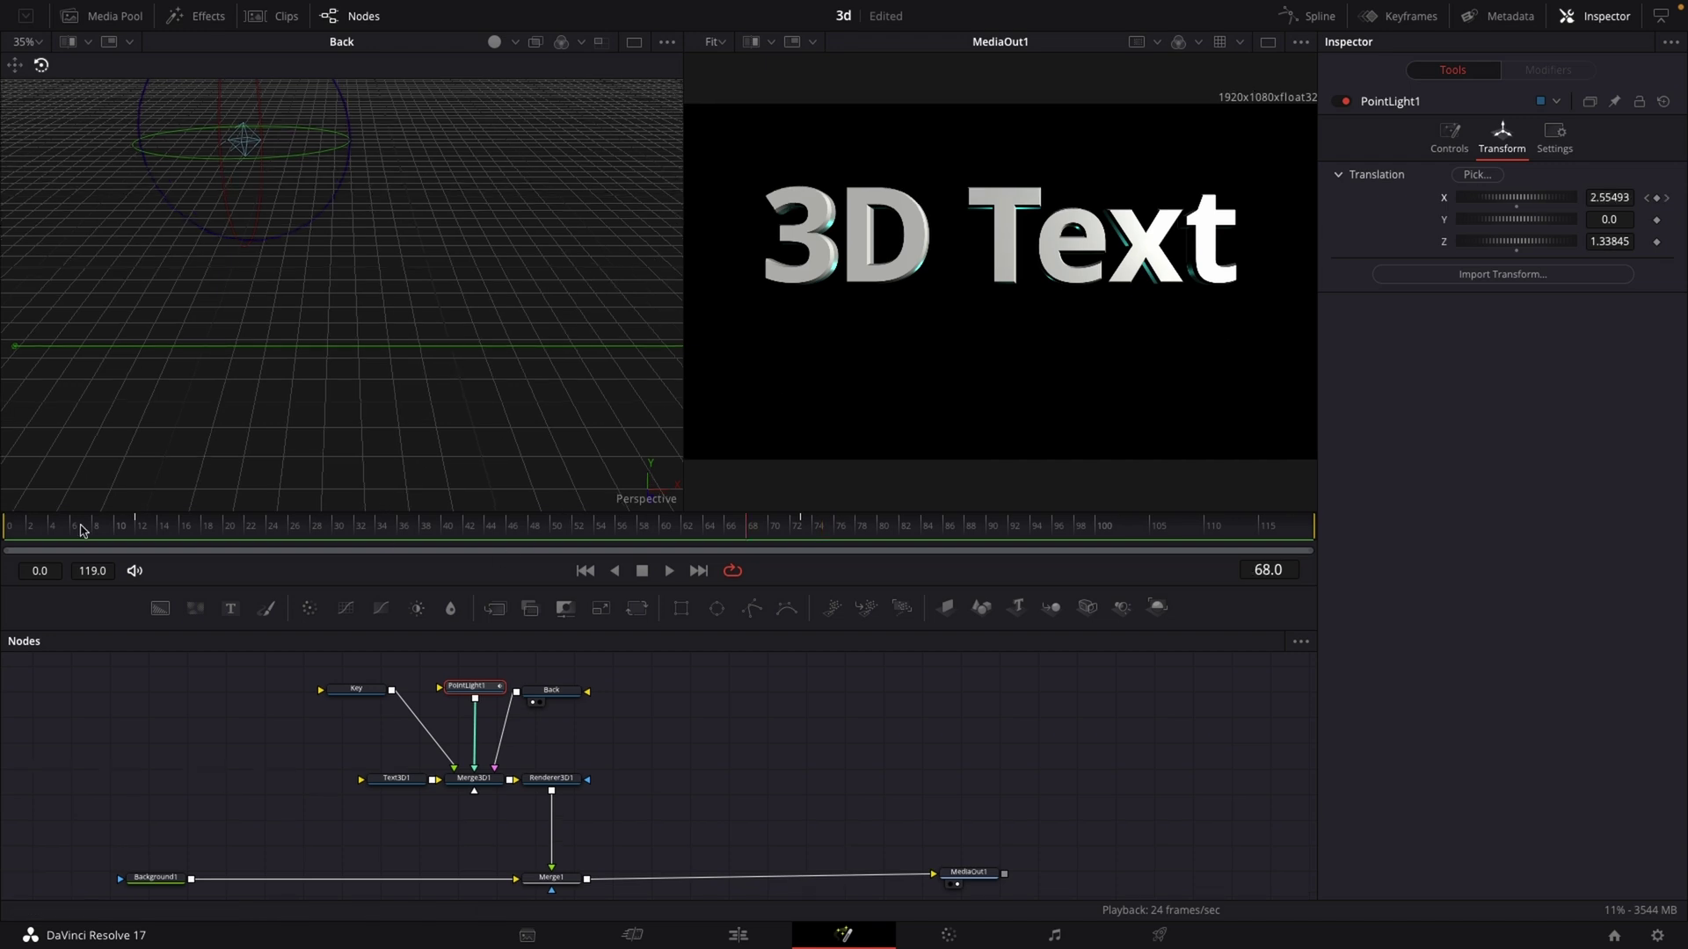